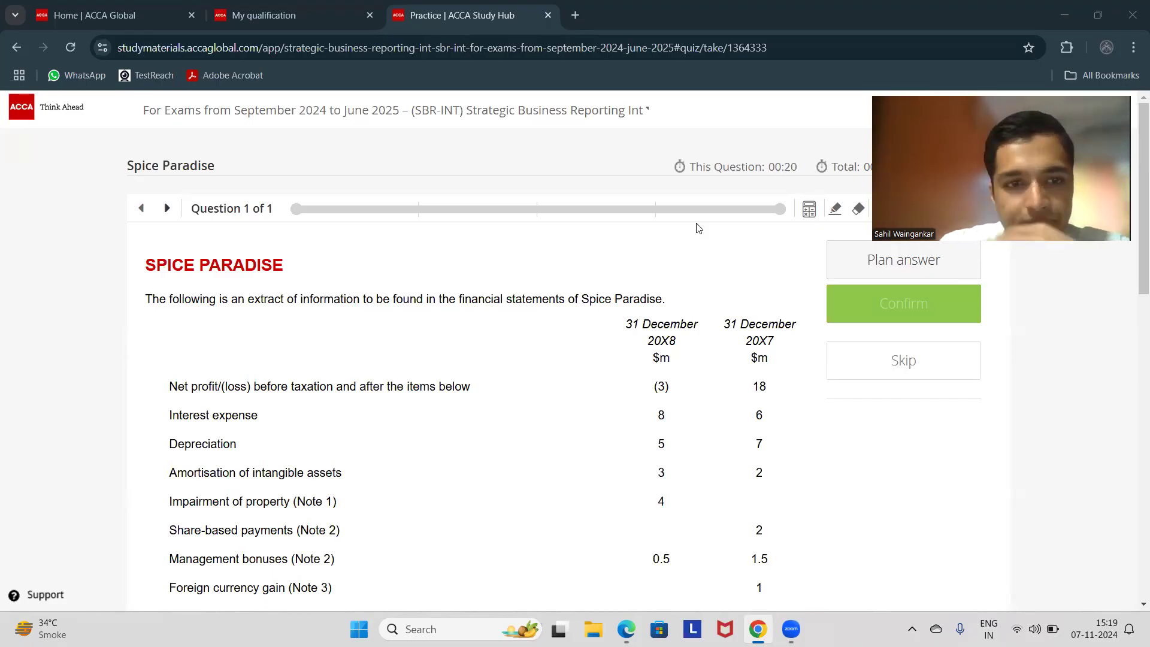
Step: Read requirements (a) and (b) of the Spice Paradise question on underlying profit and additional performance measures
{"action": "scroll", "coordinate": [698, 228], "scroll_direction": "down", "scroll_amount": 8}
{"action": "scroll", "coordinate": [697, 228], "scroll_direction": "down", "scroll_amount": 3}
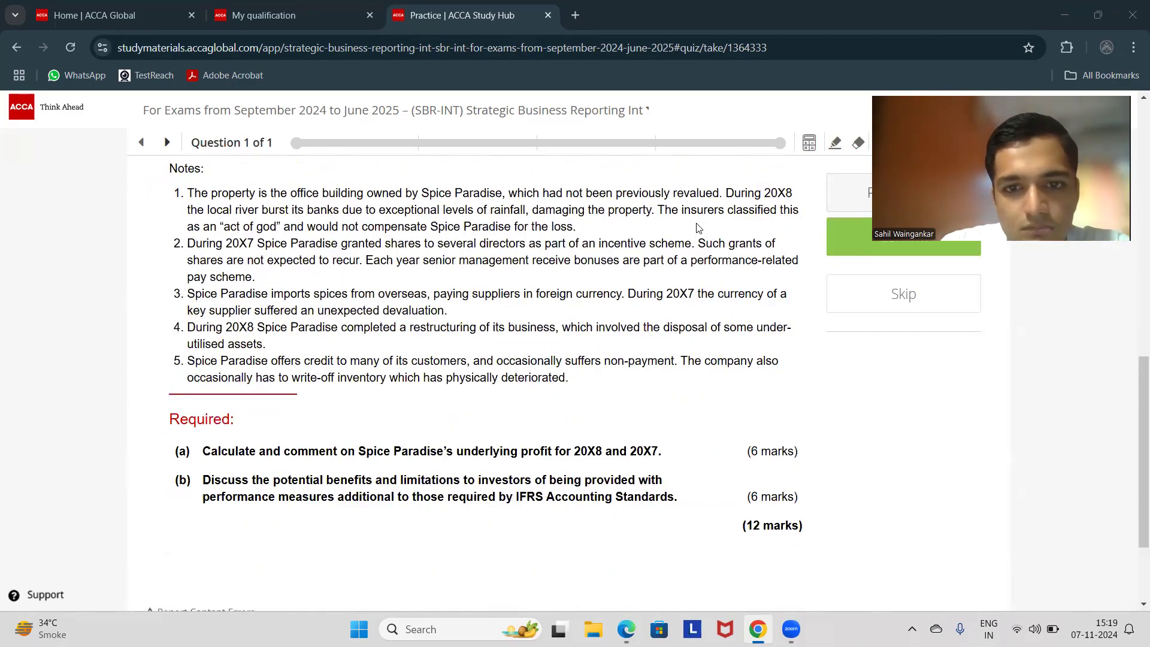
{"action": "scroll", "coordinate": [698, 227], "scroll_direction": "up", "scroll_amount": 1}
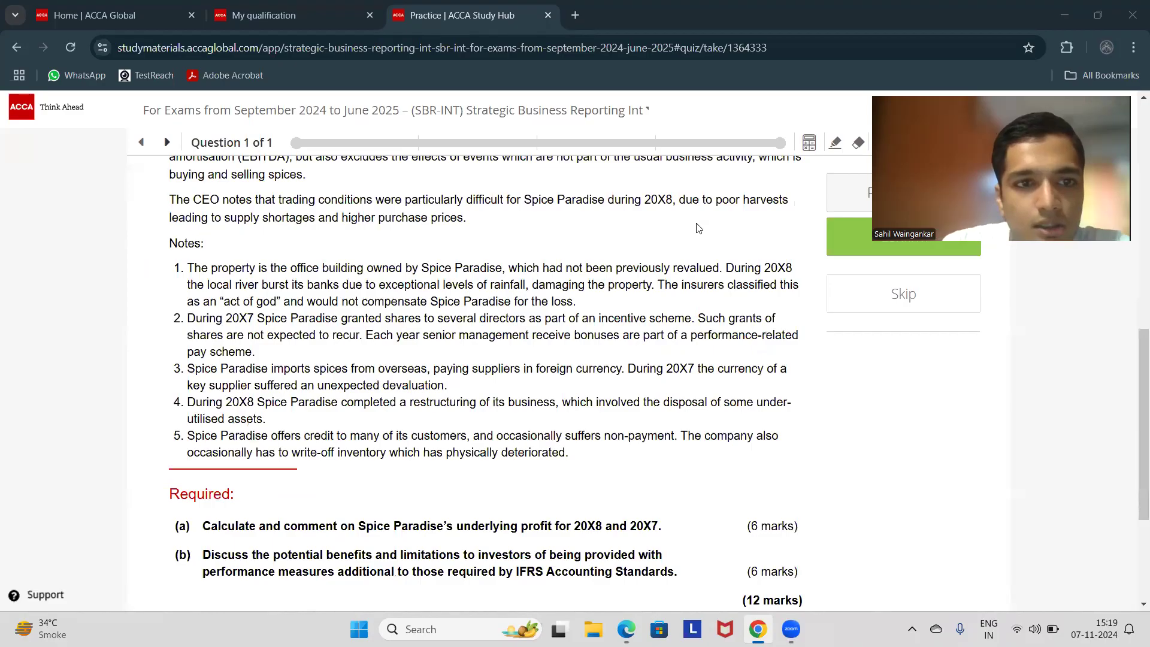
{"action": "scroll", "coordinate": [698, 228], "scroll_direction": "up", "scroll_amount": 10}
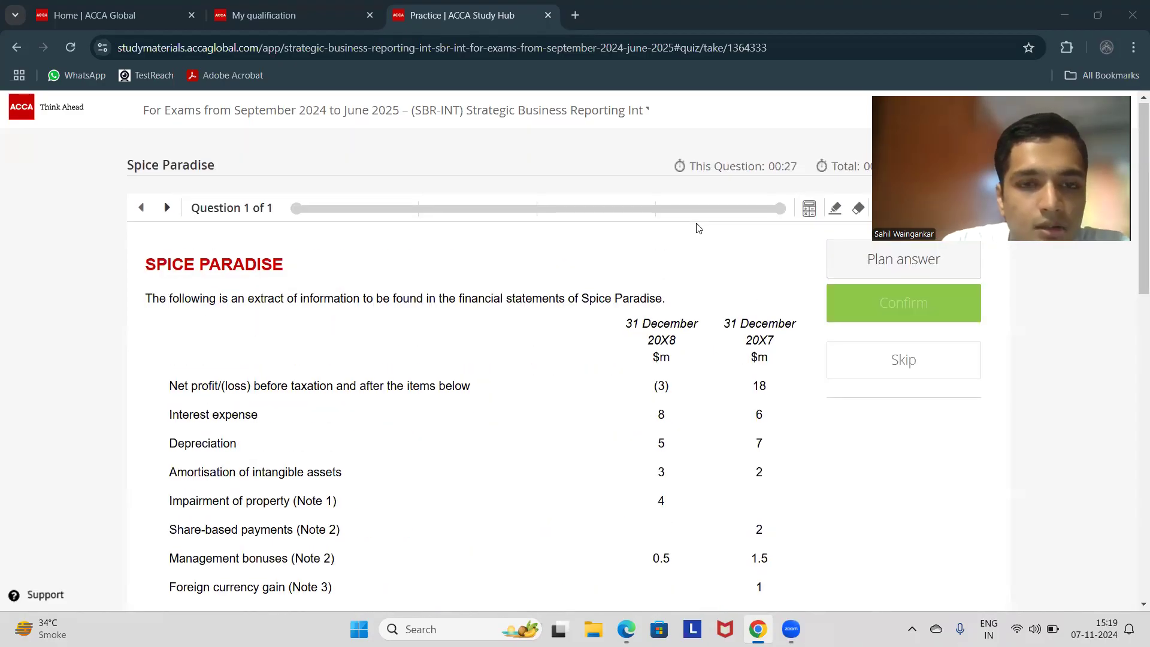
{"action": "scroll", "coordinate": [697, 228], "scroll_direction": "down", "scroll_amount": 10}
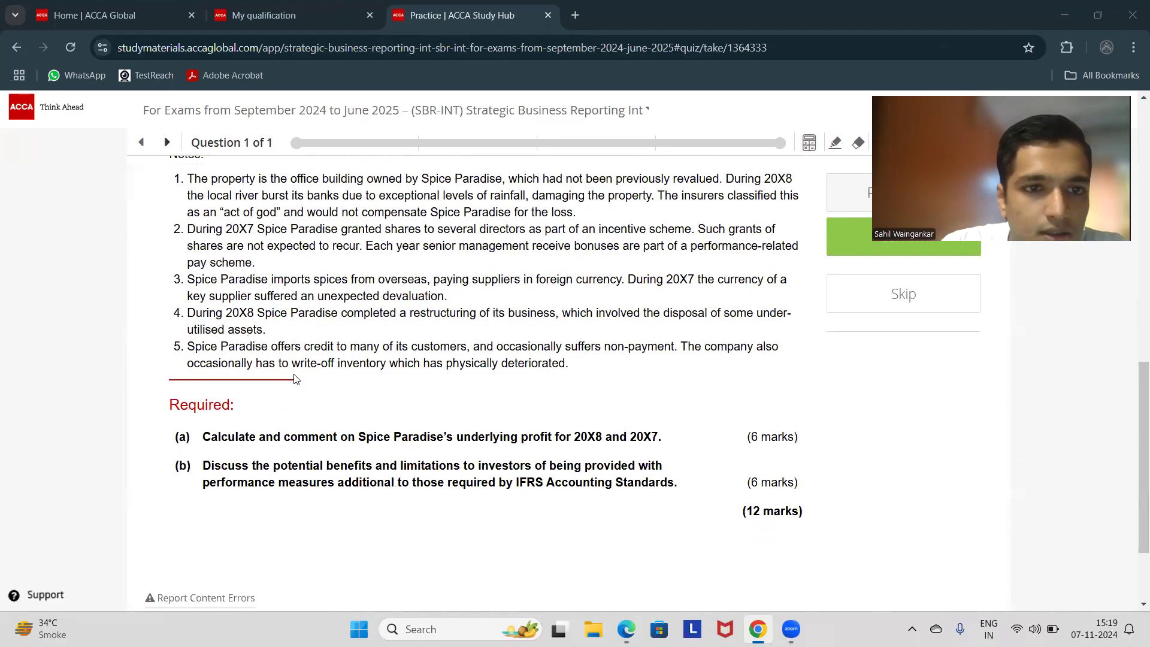
{"action": "left_click_drag", "start_coordinate": [204, 436], "coordinate": [700, 445]}
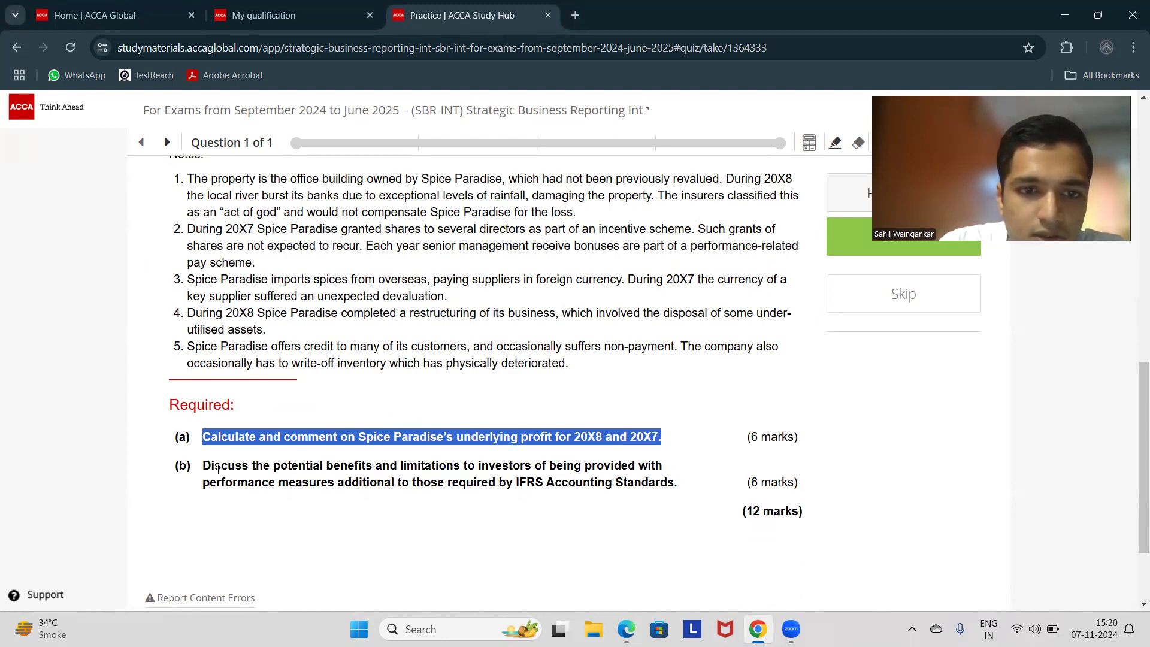
{"action": "left_click_drag", "start_coordinate": [204, 471], "coordinate": [576, 478]}
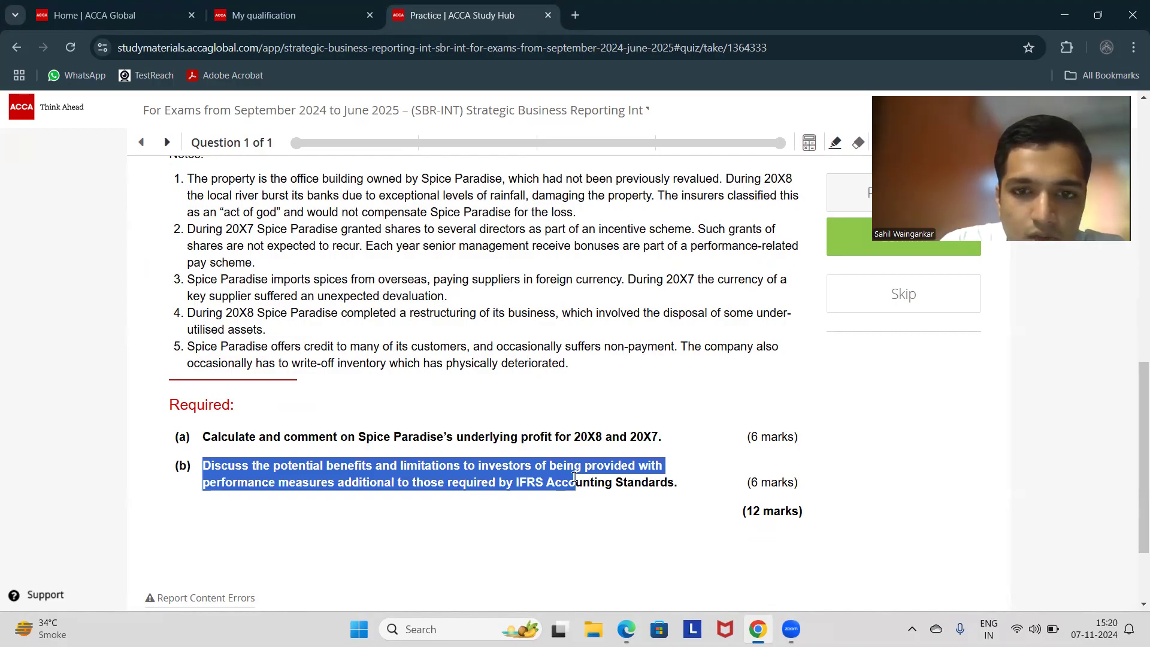
{"action": "left_click", "coordinate": [605, 506]}
Step: Review the 20X8 and 20X7 financial statement extract, the CFO's definition of underlying profit and the accompanying notes
{"action": "scroll", "coordinate": [617, 346], "scroll_direction": "up", "scroll_amount": 2}
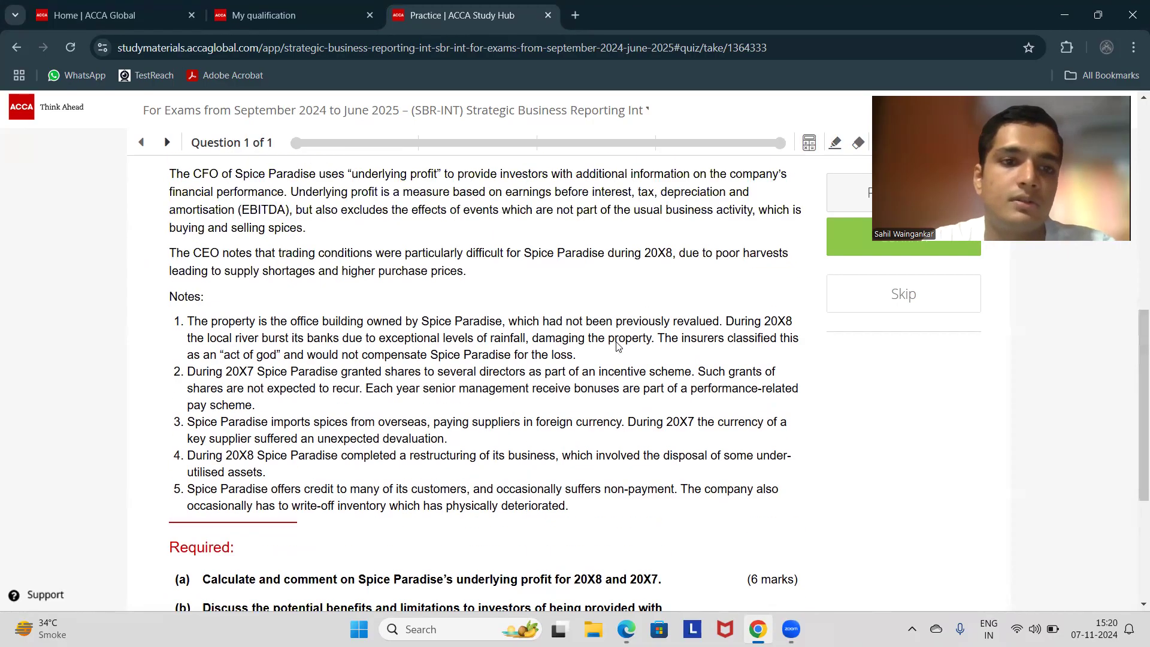
{"action": "scroll", "coordinate": [617, 346], "scroll_direction": "up", "scroll_amount": 3}
{"action": "scroll", "coordinate": [617, 346], "scroll_direction": "up", "scroll_amount": 2}
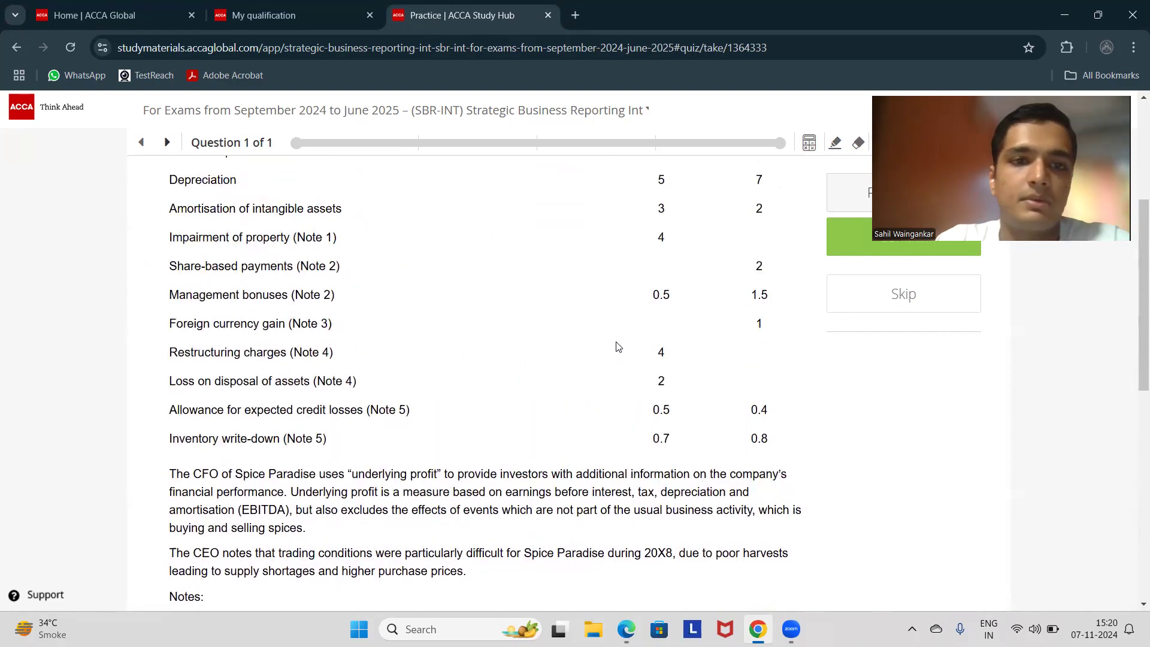
{"action": "scroll", "coordinate": [617, 345], "scroll_direction": "up", "scroll_amount": 4}
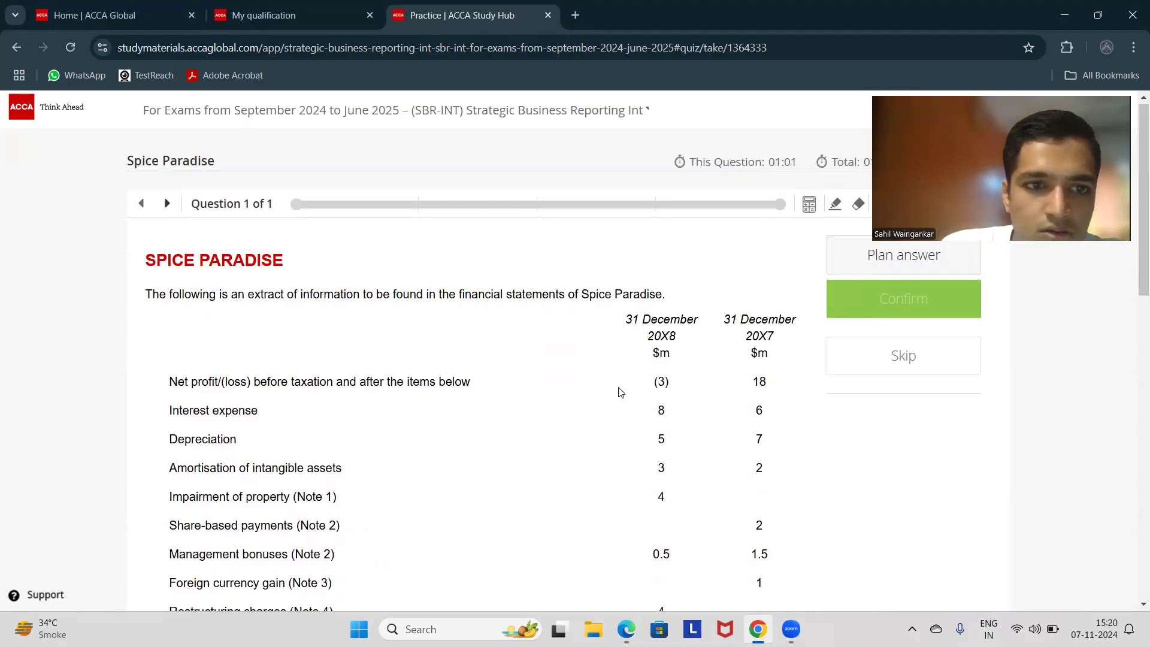
{"action": "scroll", "coordinate": [559, 409], "scroll_direction": "down", "scroll_amount": 2}
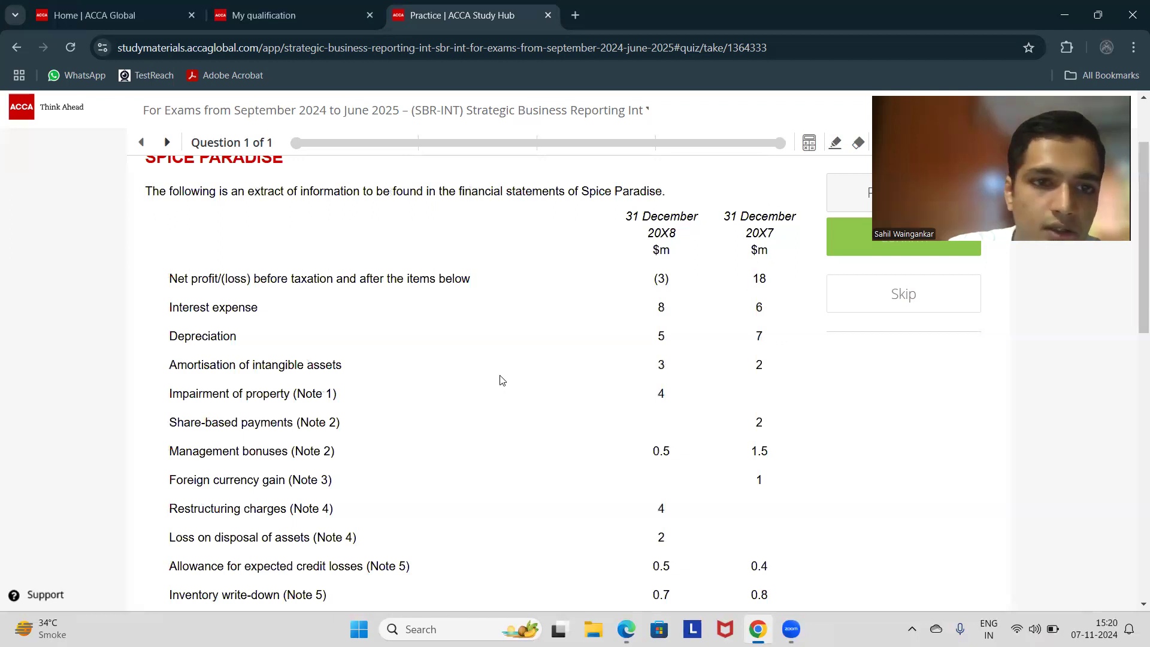
{"action": "scroll", "coordinate": [502, 381], "scroll_direction": "down", "scroll_amount": 2}
{"action": "scroll", "coordinate": [502, 381], "scroll_direction": "down", "scroll_amount": 2}
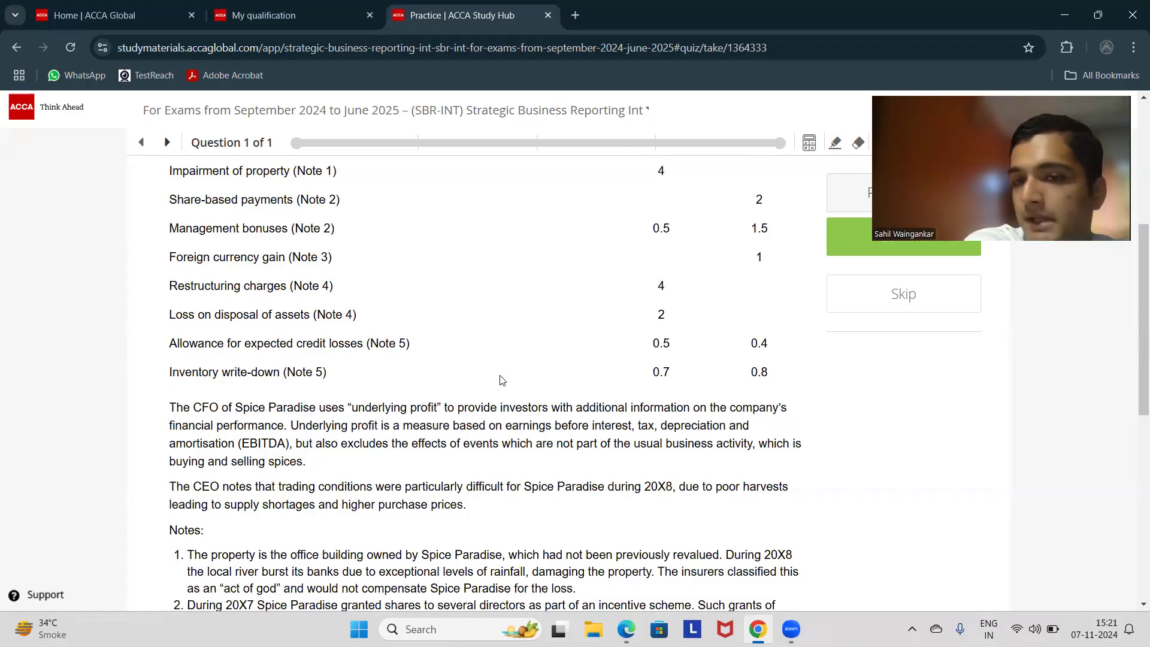
{"action": "scroll", "coordinate": [502, 380], "scroll_direction": "down", "scroll_amount": 5}
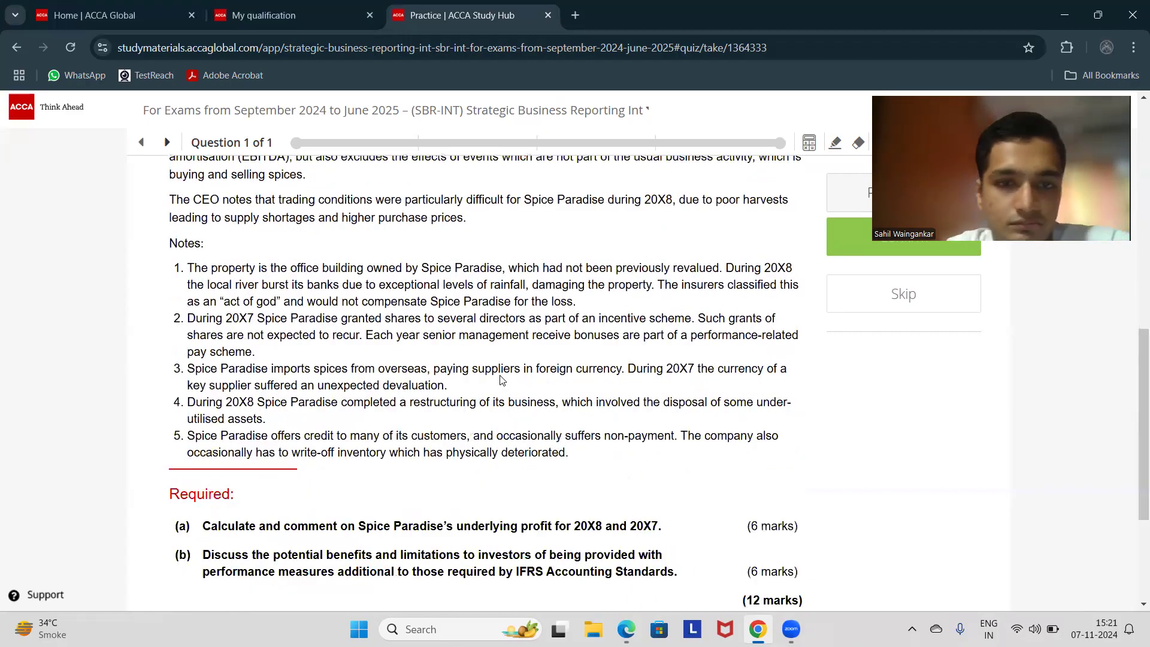
{"action": "scroll", "coordinate": [502, 380], "scroll_direction": "up", "scroll_amount": 1}
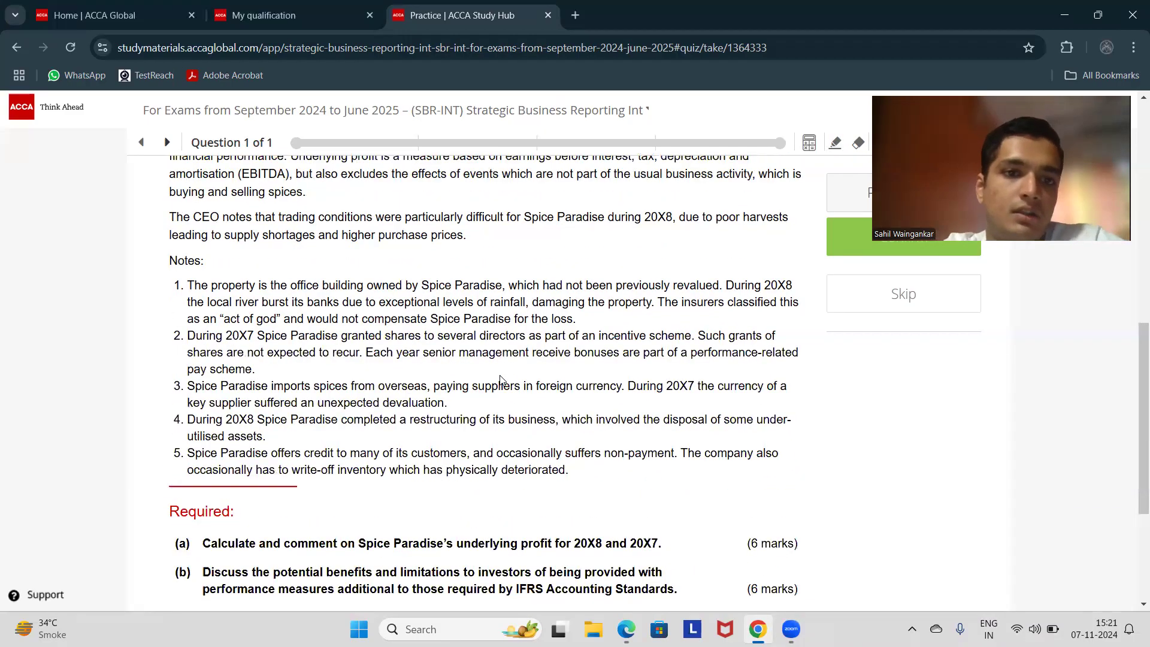
{"action": "scroll", "coordinate": [302, 309], "scroll_direction": "up", "scroll_amount": 6}
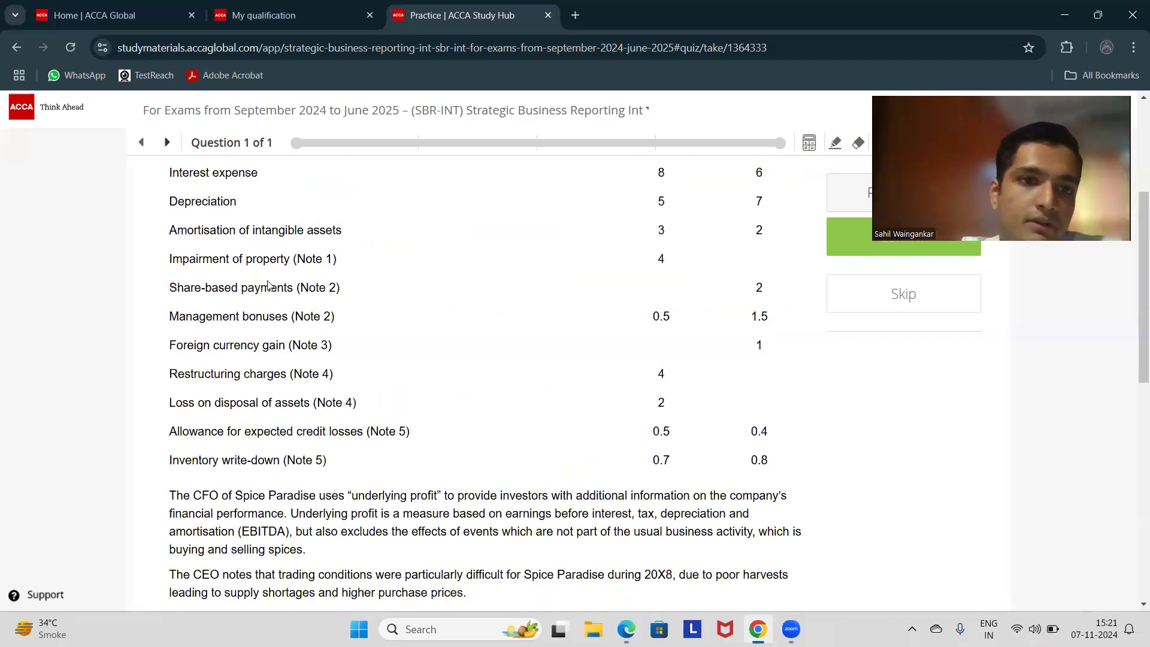
{"action": "scroll", "coordinate": [268, 286], "scroll_direction": "down", "scroll_amount": 5}
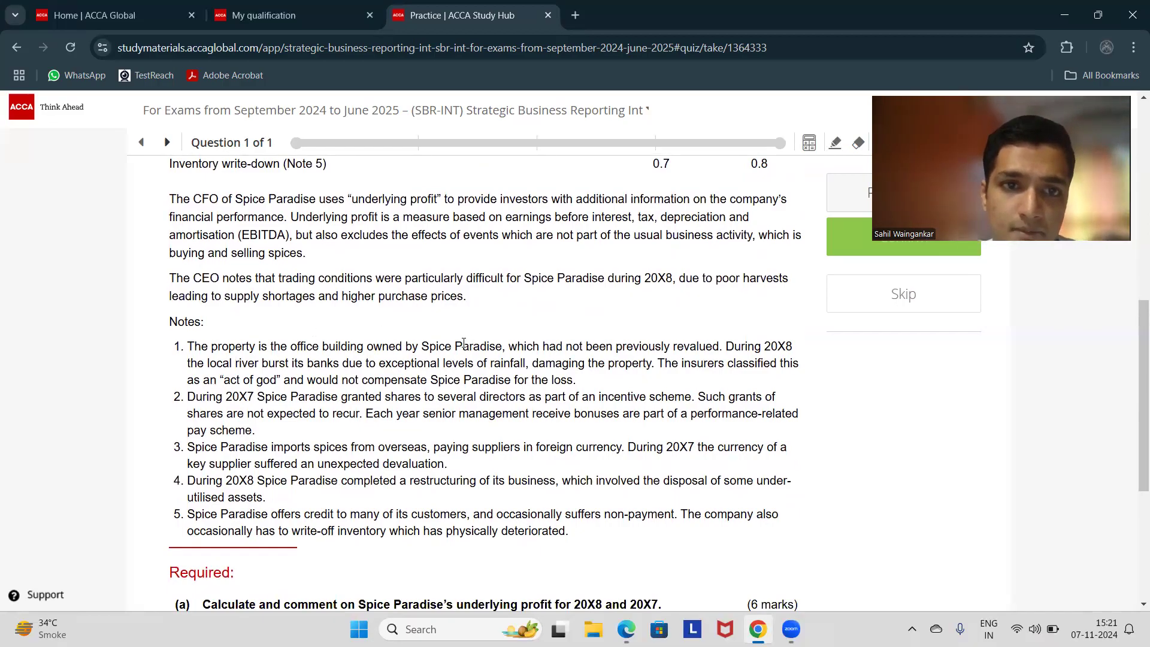
Step: Compare the impairment of property line with Note 1 on the office building and the flood damage
{"action": "scroll", "coordinate": [465, 345], "scroll_direction": "up", "scroll_amount": 4}
{"action": "left_click_drag", "start_coordinate": [222, 233], "coordinate": [293, 234]}
{"action": "scroll", "coordinate": [221, 341], "scroll_direction": "down", "scroll_amount": 4}
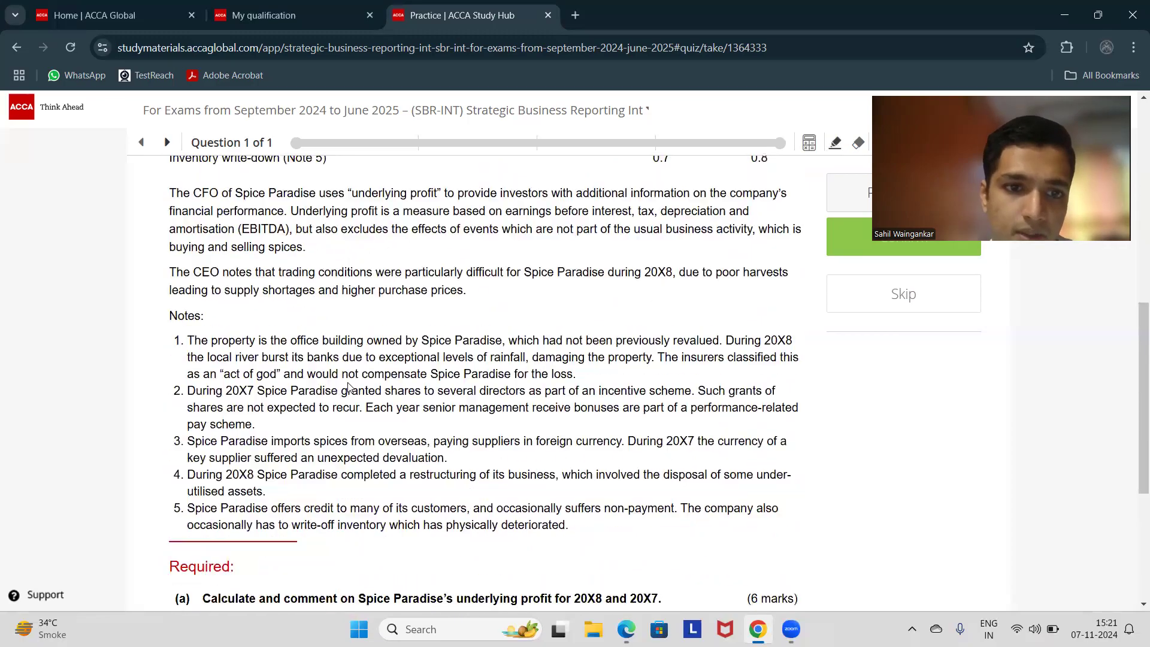
{"action": "left_click_drag", "start_coordinate": [220, 341], "coordinate": [704, 340]}
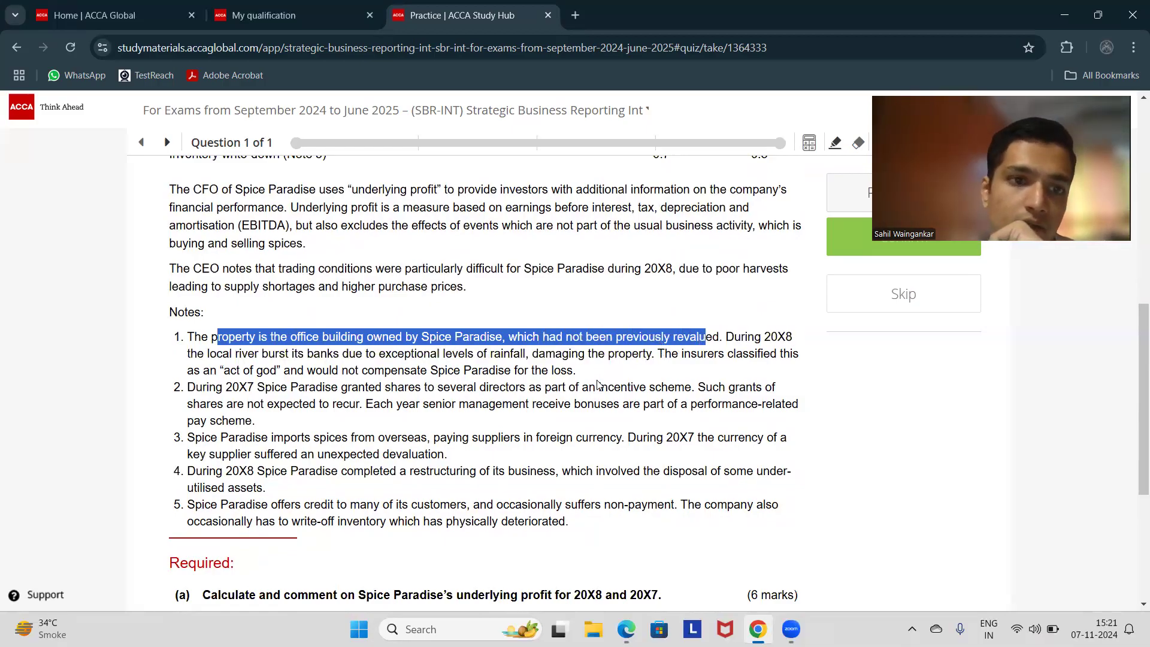
{"action": "left_click", "coordinate": [597, 381]}
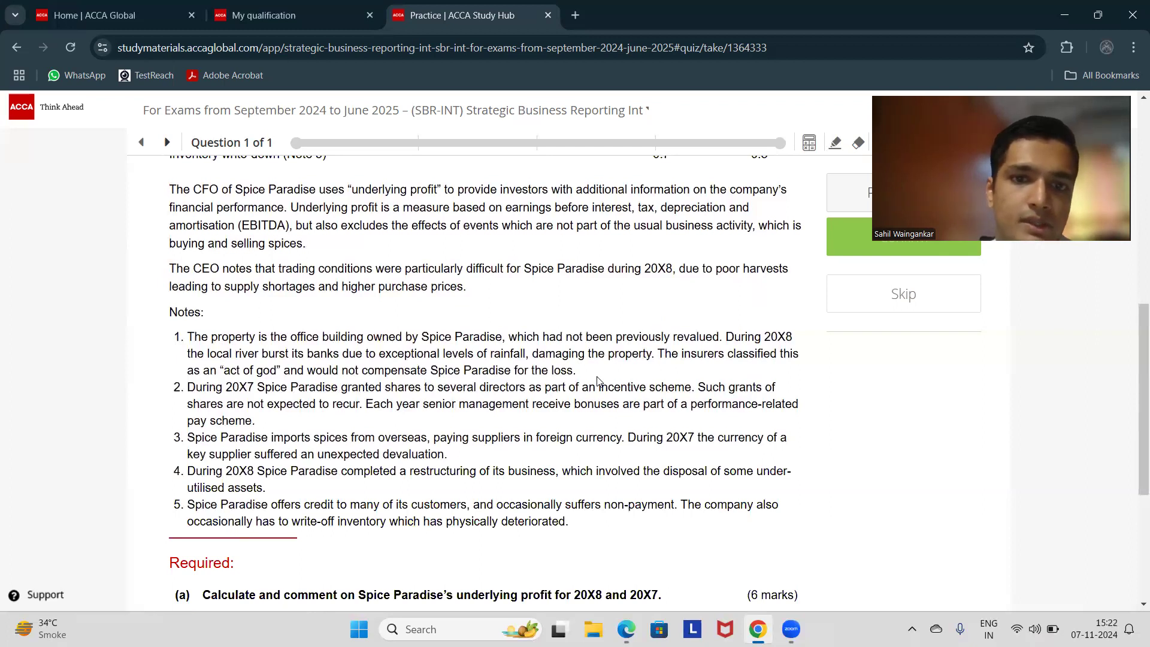
{"action": "scroll", "coordinate": [598, 381], "scroll_direction": "up", "scroll_amount": 5}
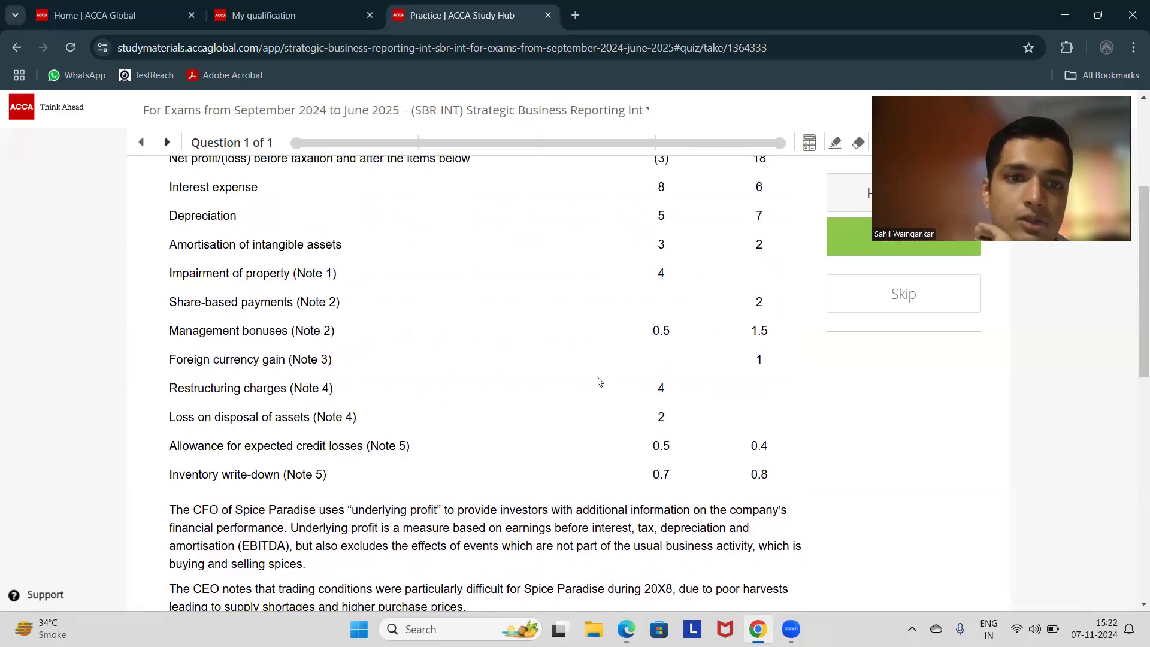
{"action": "scroll", "coordinate": [599, 381], "scroll_direction": "down", "scroll_amount": 7}
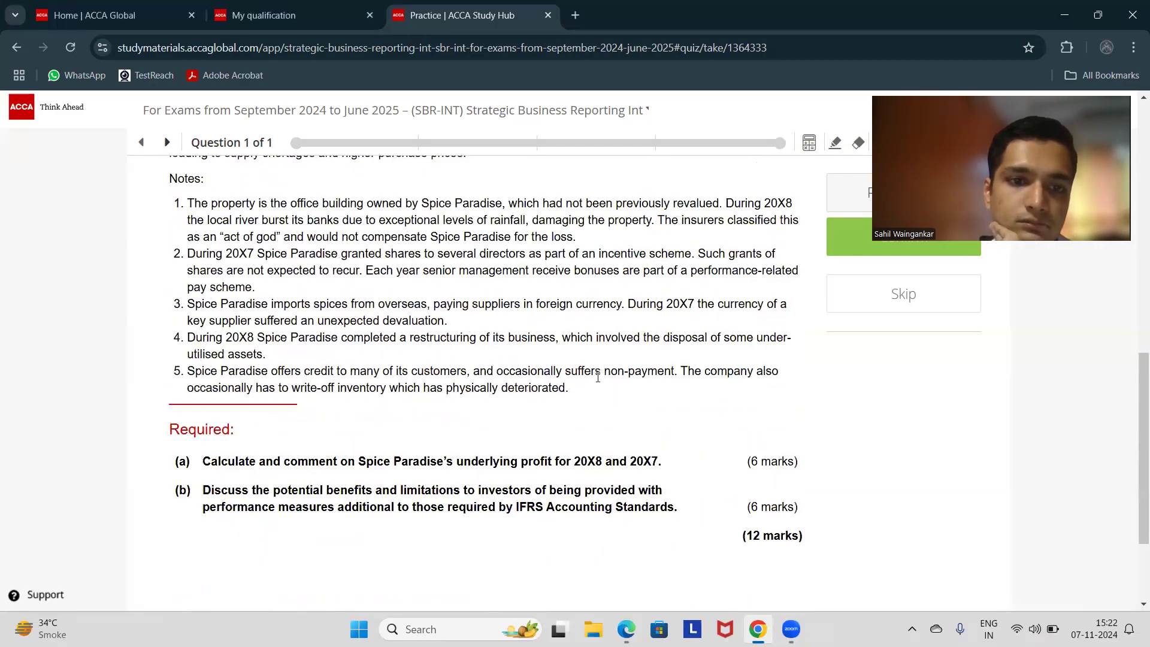
{"action": "scroll", "coordinate": [597, 377], "scroll_direction": "up", "scroll_amount": 2}
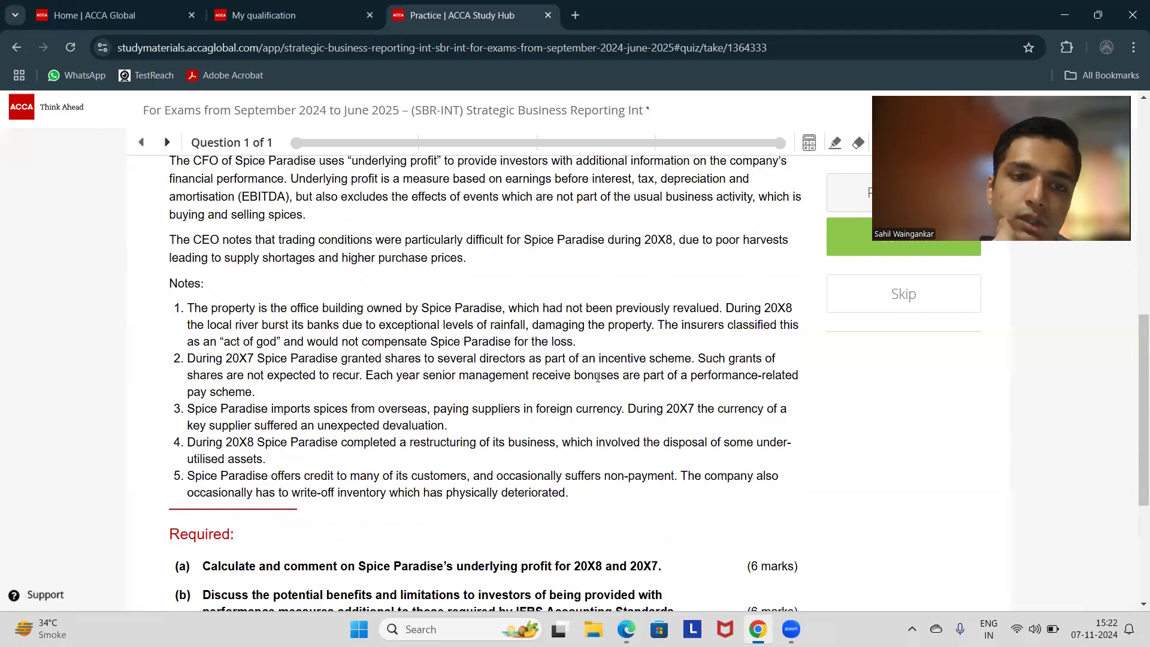
Step: Check the share-based payments and management bonuses lines against Note 2 for whether each item recurs
{"action": "scroll", "coordinate": [598, 378], "scroll_direction": "up", "scroll_amount": 5}
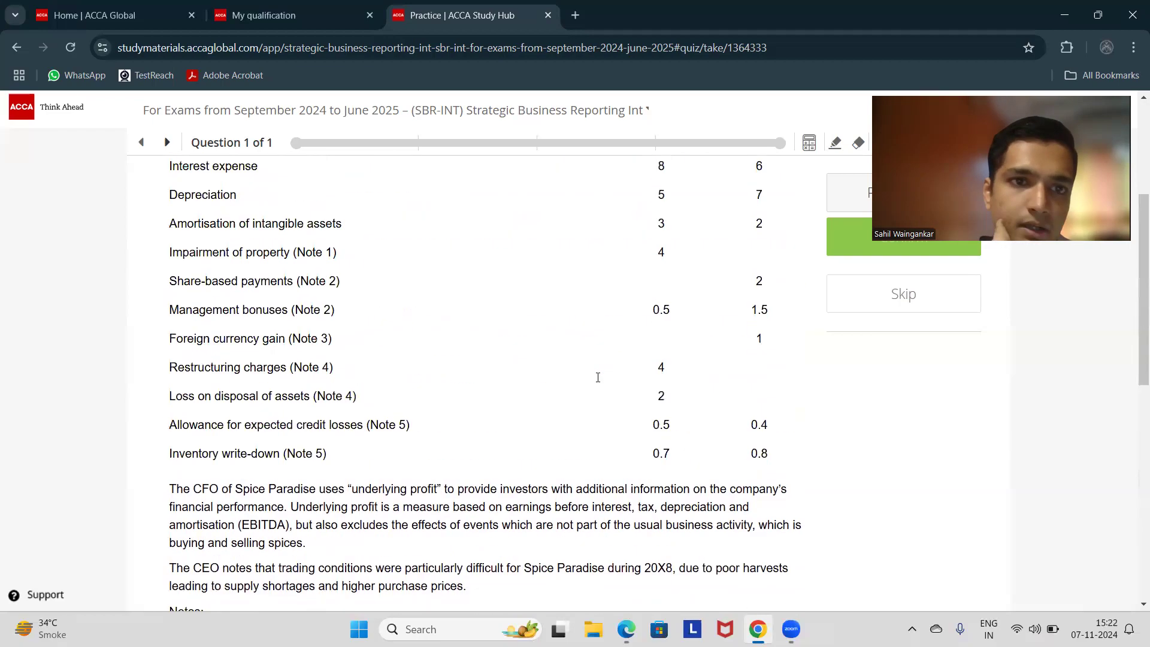
{"action": "left_click_drag", "start_coordinate": [242, 305], "coordinate": [326, 306]}
{"action": "scroll", "coordinate": [399, 446], "scroll_direction": "down", "scroll_amount": 4}
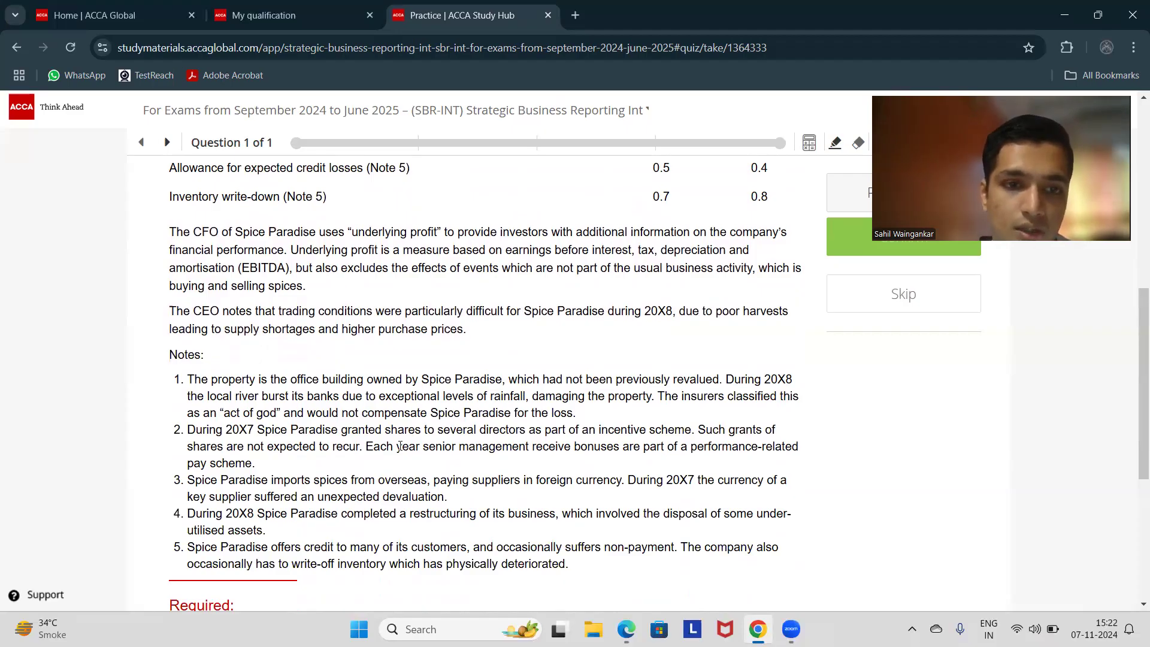
{"action": "left_click_drag", "start_coordinate": [255, 447], "coordinate": [346, 447]}
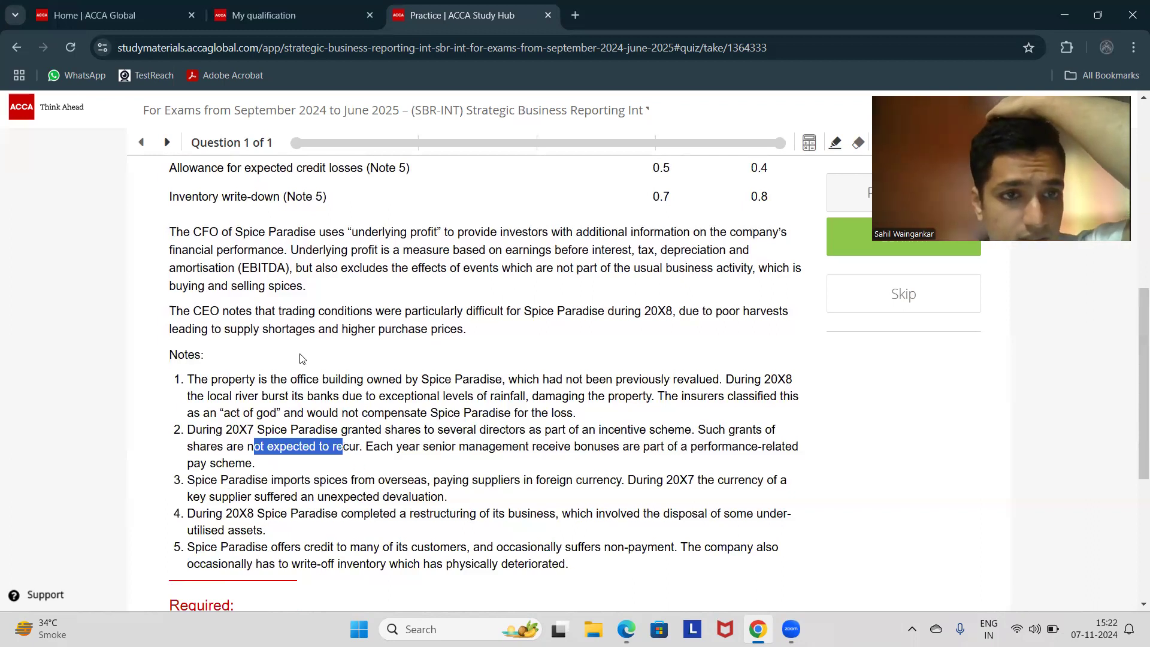
{"action": "scroll", "coordinate": [302, 358], "scroll_direction": "up", "scroll_amount": 3}
{"action": "scroll", "coordinate": [303, 358], "scroll_direction": "down", "scroll_amount": 4}
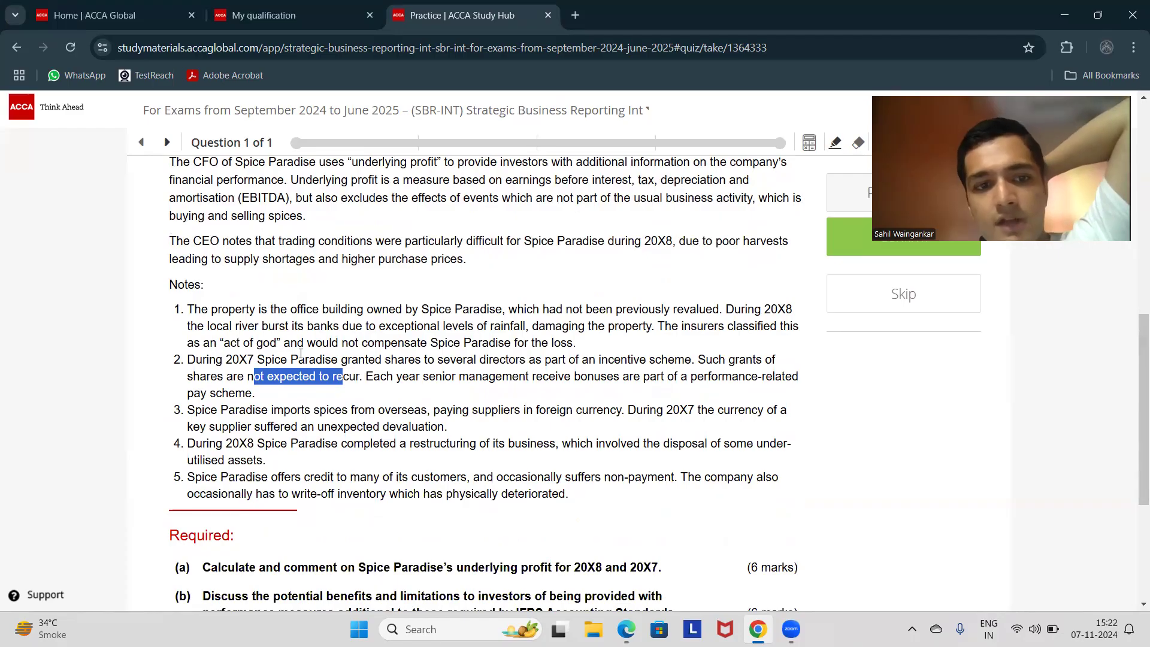
{"action": "scroll", "coordinate": [300, 355], "scroll_direction": "up", "scroll_amount": 5}
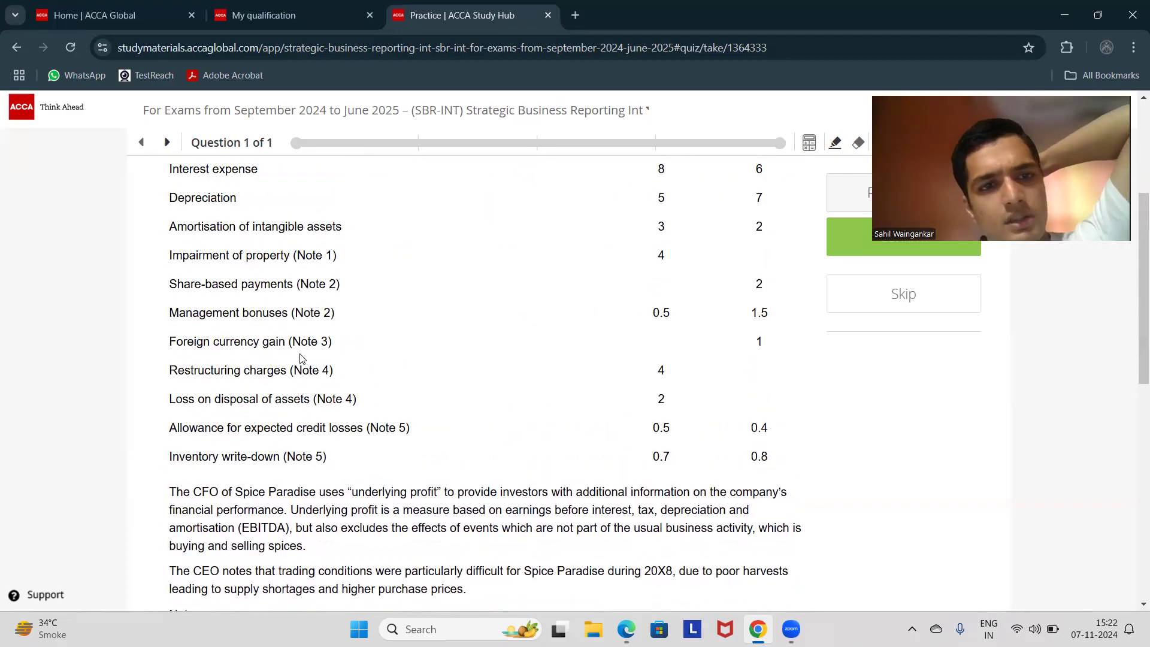
{"action": "left_click_drag", "start_coordinate": [170, 312], "coordinate": [288, 313]}
{"action": "scroll", "coordinate": [280, 387], "scroll_direction": "down", "scroll_amount": 3}
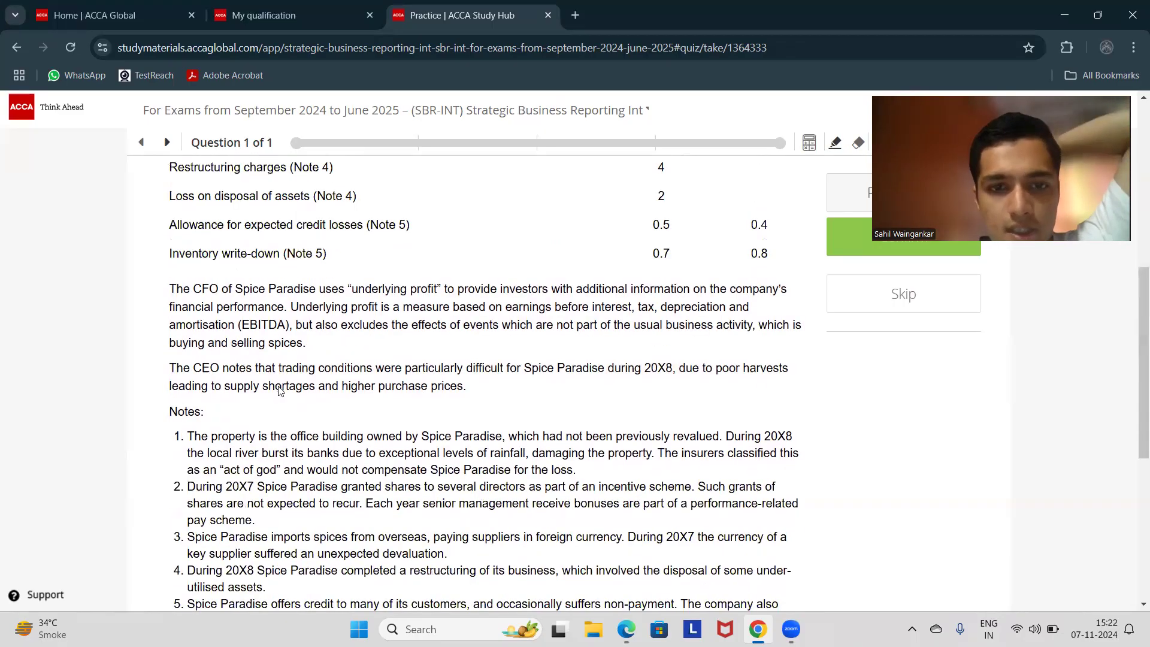
{"action": "scroll", "coordinate": [279, 387], "scroll_direction": "down", "scroll_amount": 1}
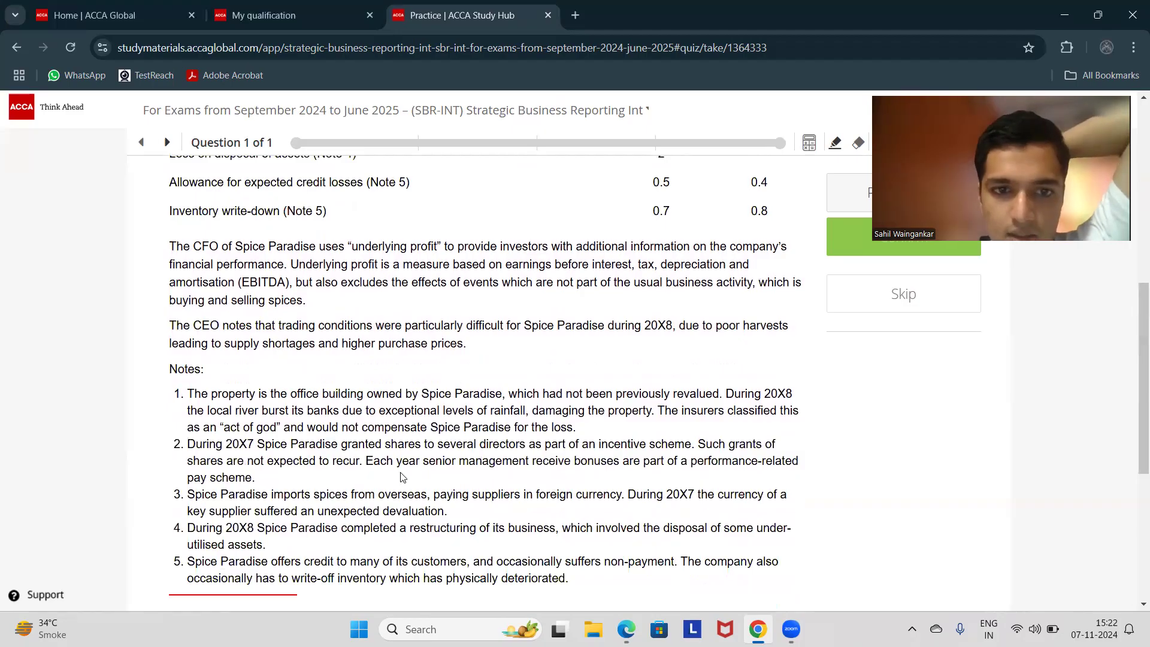
{"action": "left_click_drag", "start_coordinate": [374, 461], "coordinate": [743, 478]}
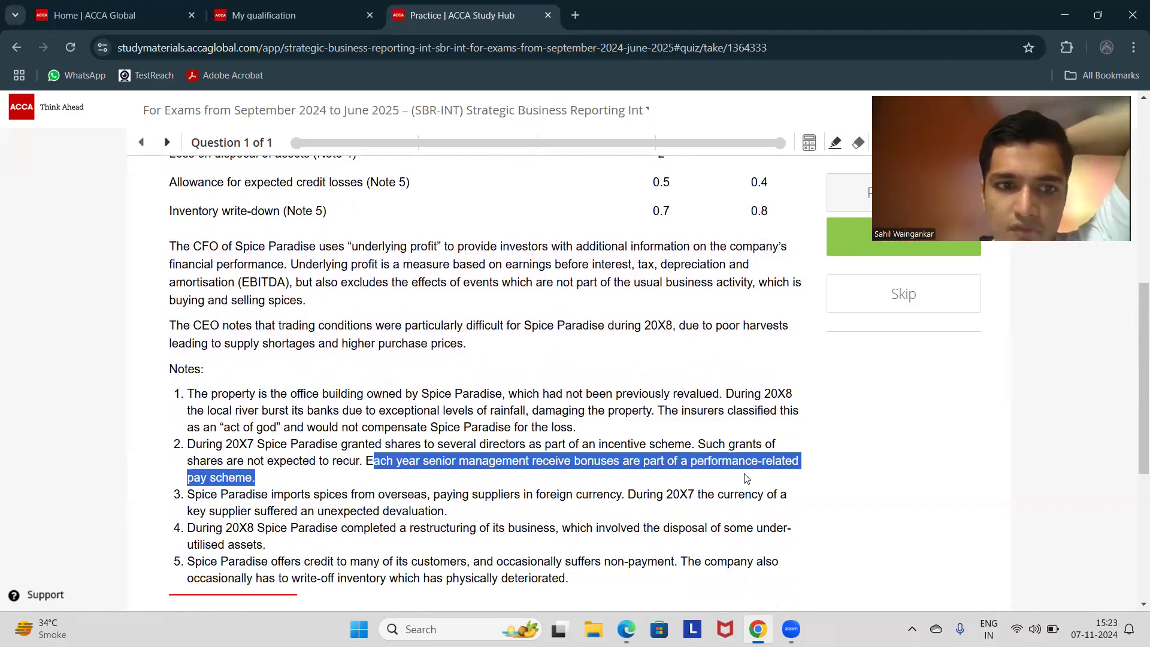
{"action": "left_click", "coordinate": [704, 500]}
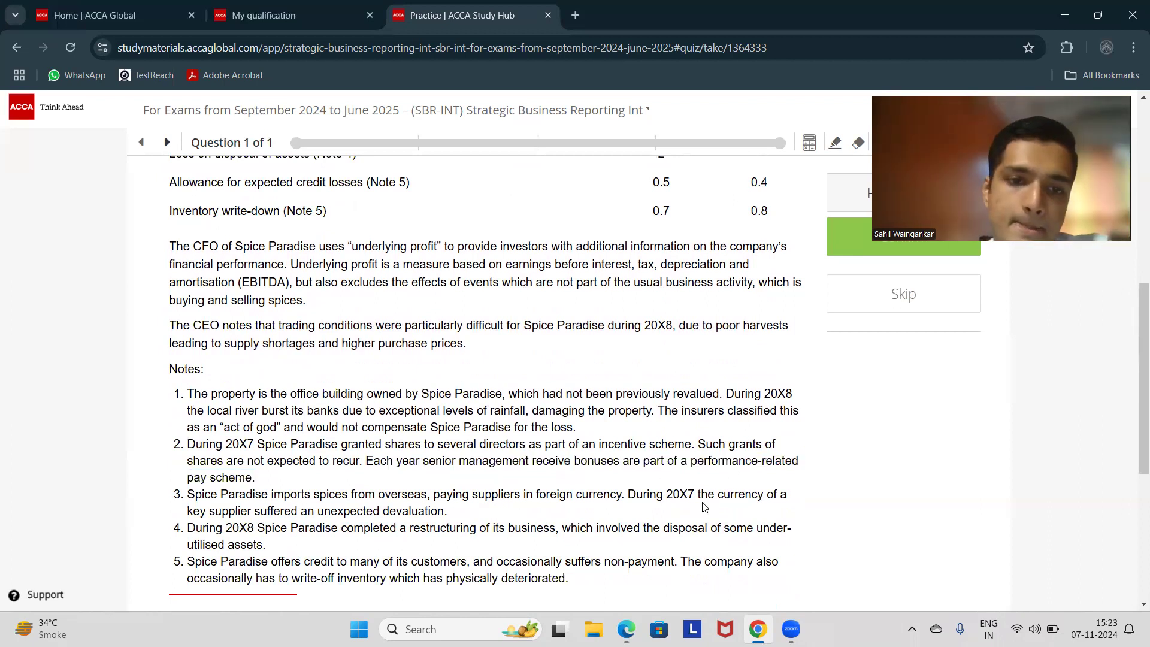
Step: Copy the line label "Net profit/(loss) before taxation and after the items below" from the financial statement extract
{"action": "scroll", "coordinate": [654, 358], "scroll_direction": "up", "scroll_amount": 6}
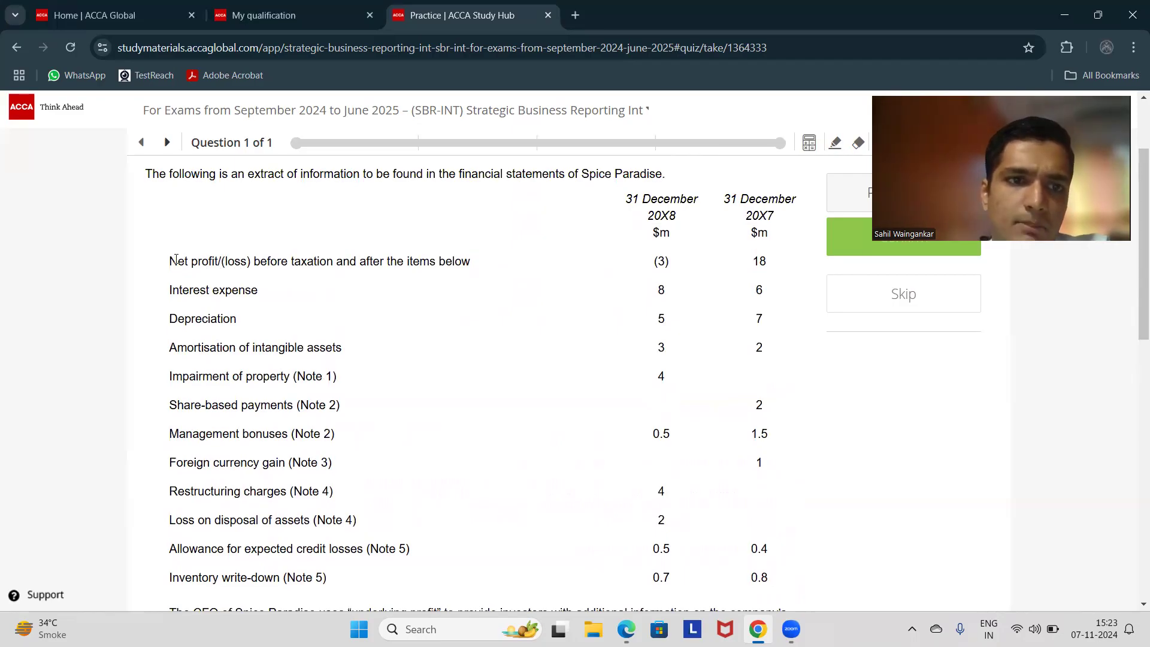
{"action": "left_click_drag", "start_coordinate": [170, 261], "coordinate": [542, 260]}
{"action": "key", "text": "ctrl+c"}
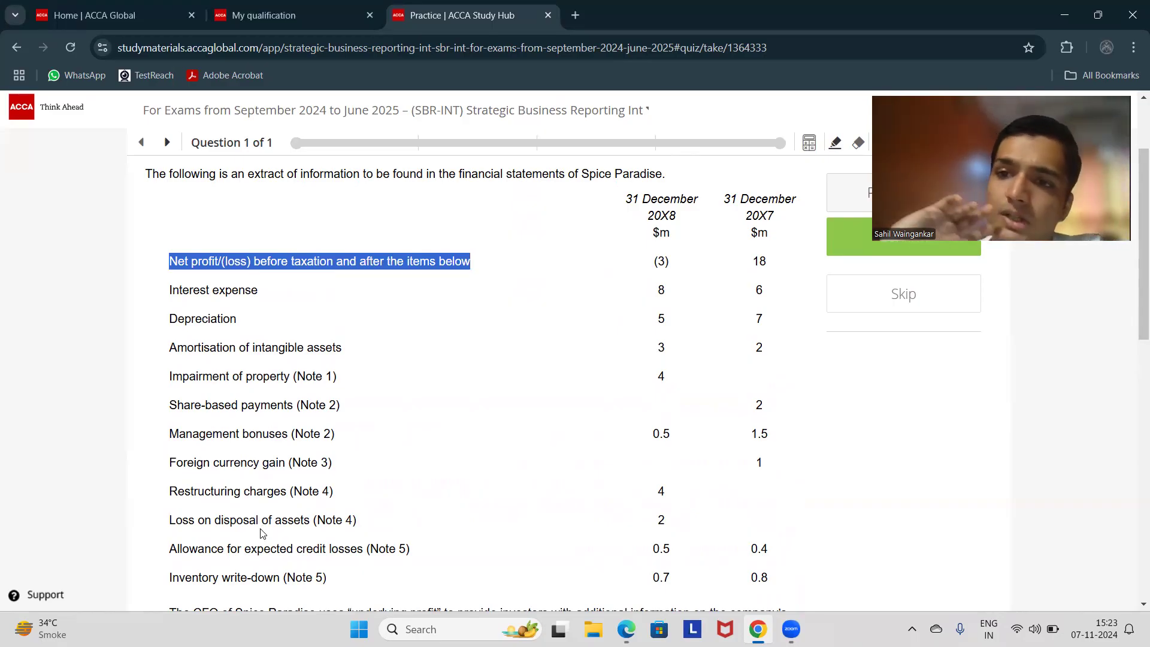
Step: Leave the browser for the desktop and launch Excel from the recent searches
{"action": "key", "text": "super+d"}
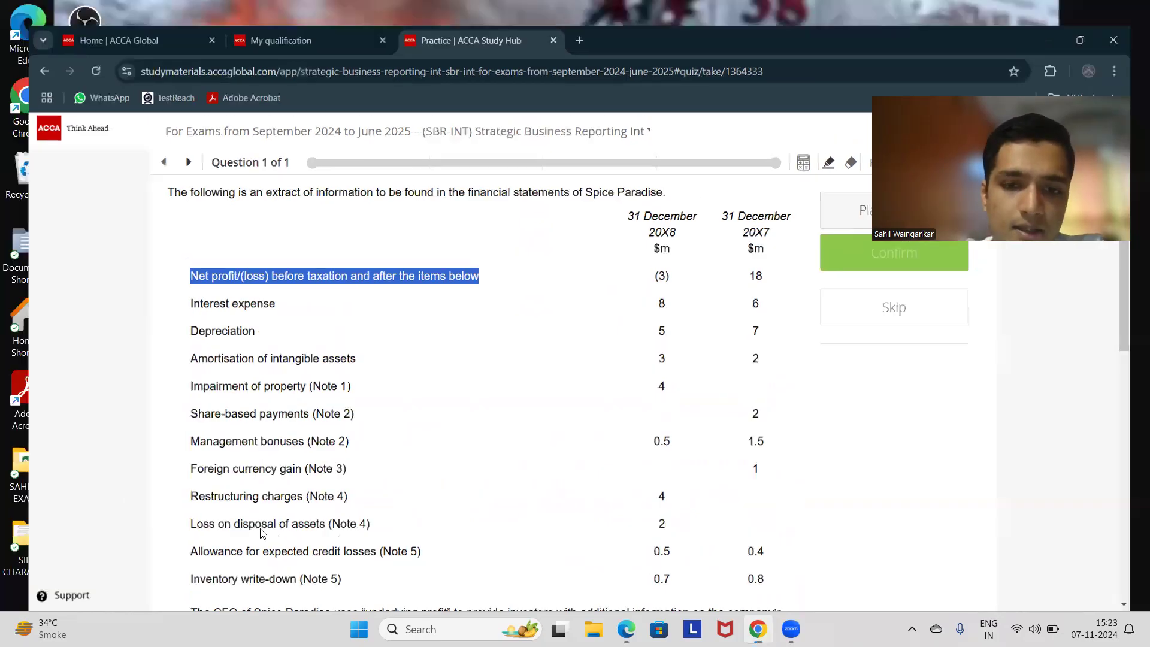
{"action": "left_click", "coordinate": [445, 628]}
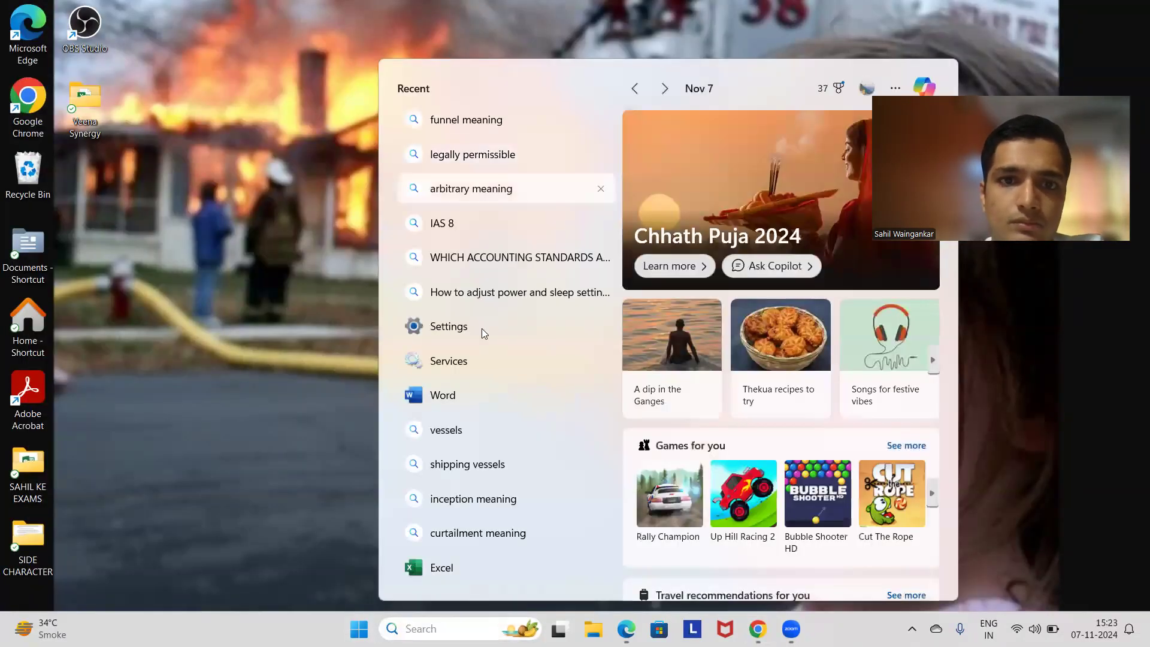
{"action": "left_click", "coordinate": [469, 576]}
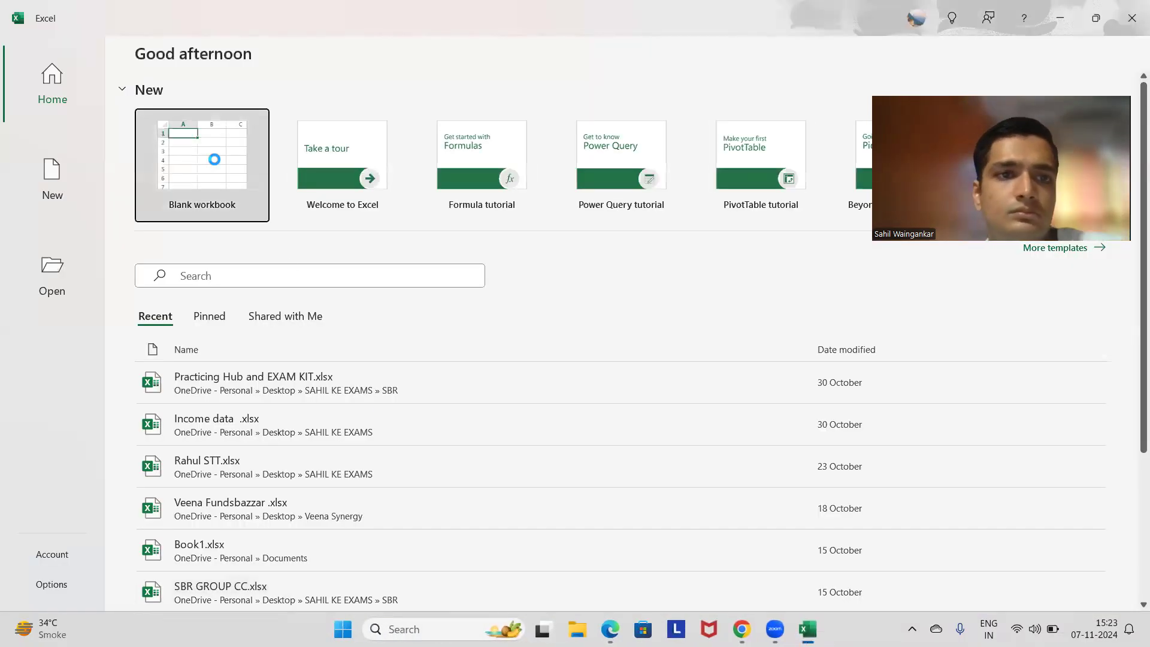
Step: Create a blank workbook and paste the copied label "Net profit/(loss) before taxation and after the items below" into F5
{"action": "left_click", "coordinate": [215, 159]}
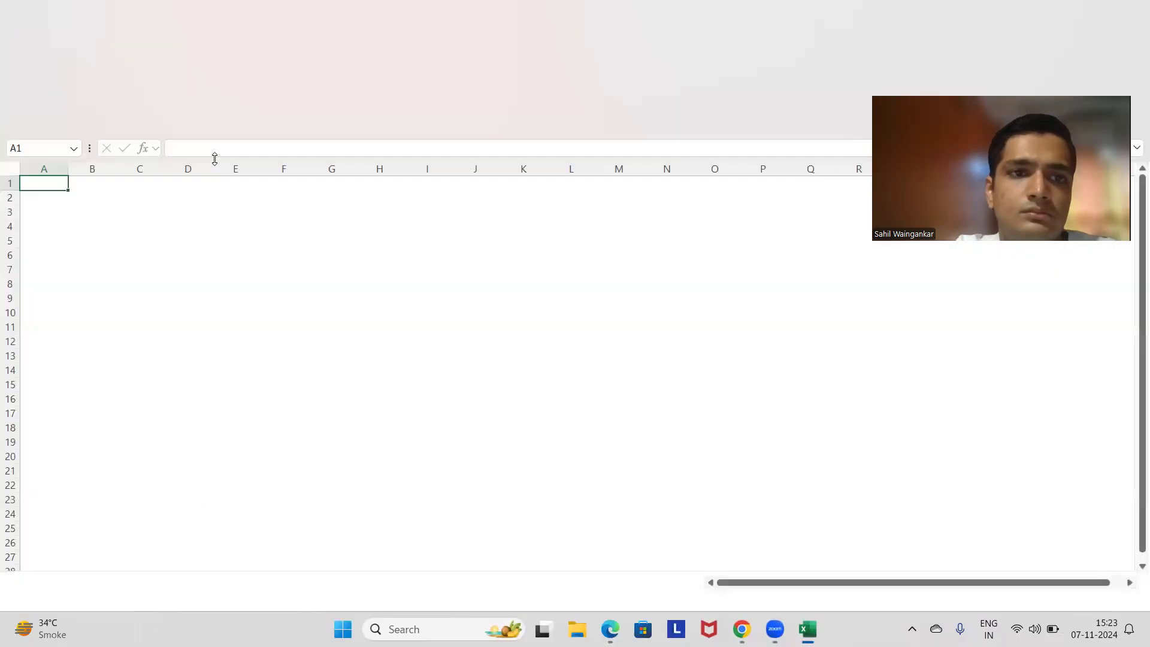
{"action": "left_click", "coordinate": [334, 241]}
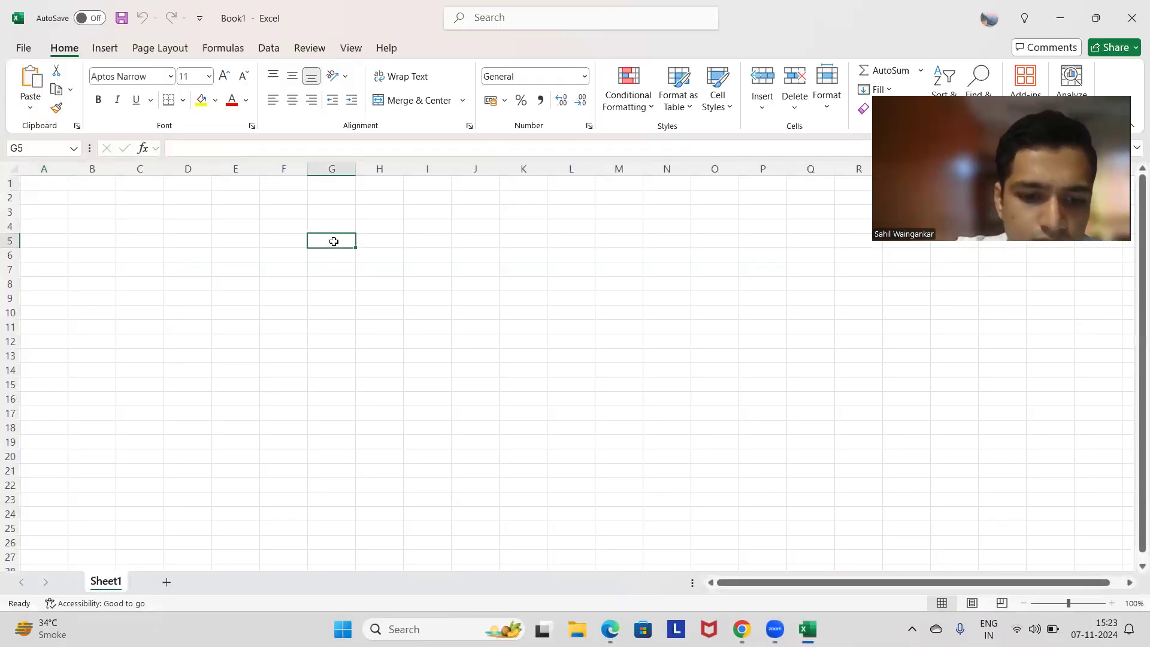
{"action": "key", "text": "alt+Tab"}
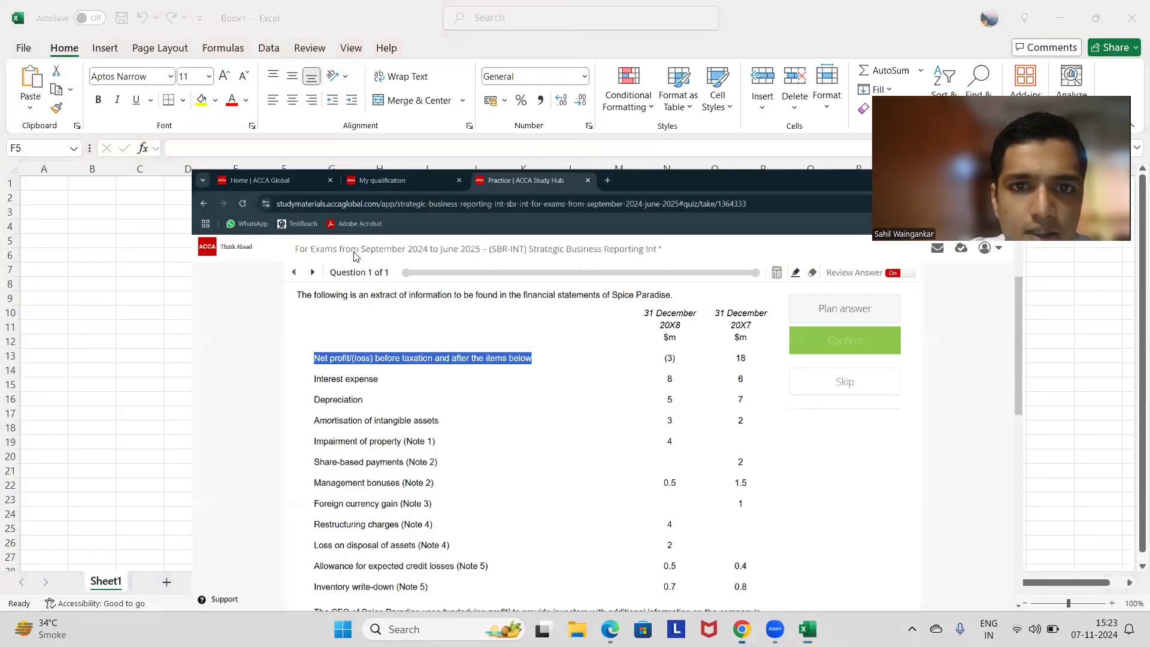
{"action": "key", "text": "alt+Tab"}
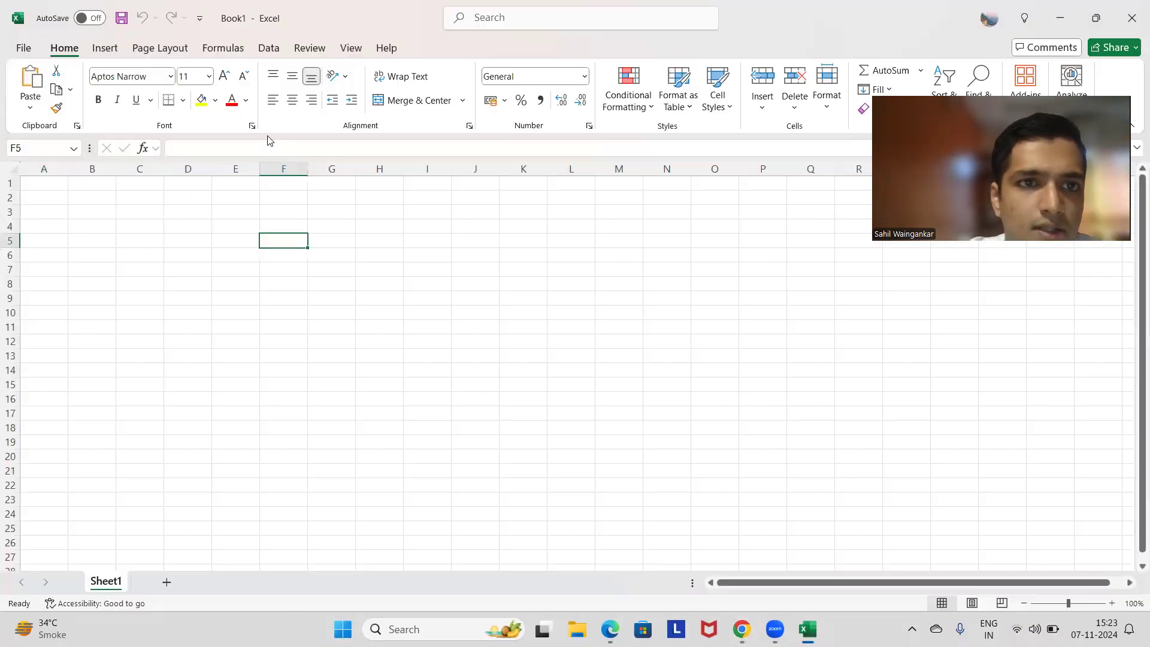
{"action": "key", "text": "ctrl+v"}
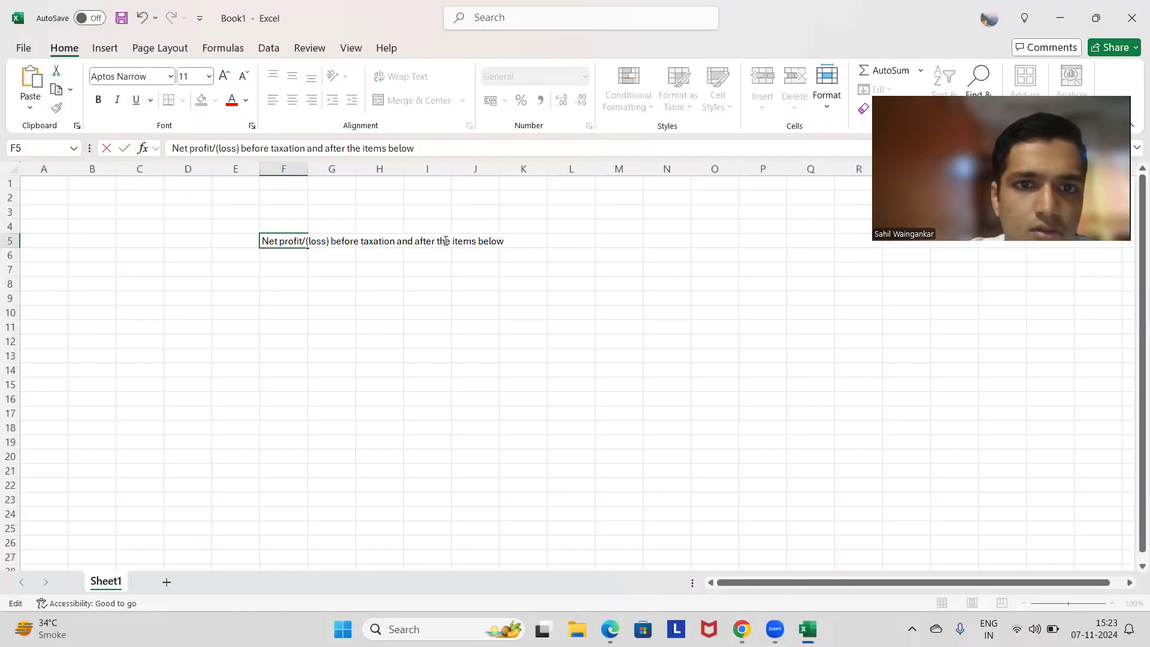
Step: Enter the year headings 2018 in H4 and 2017 in I4
{"action": "left_click", "coordinate": [385, 224]}
{"action": "type", "text": "2018"}
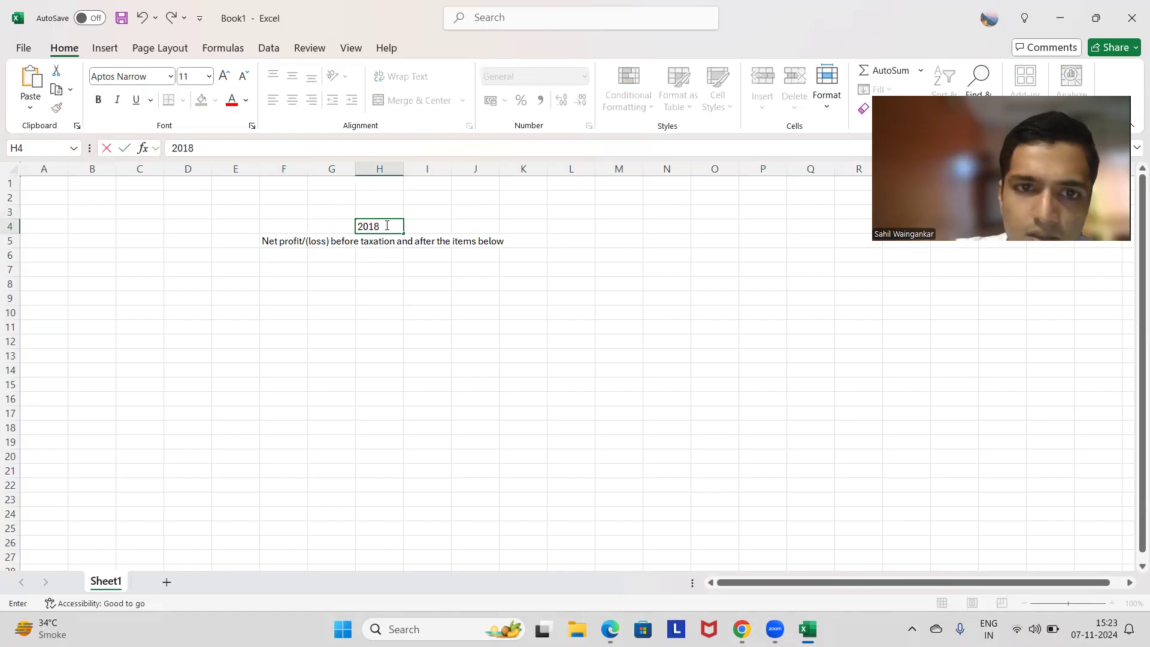
{"action": "key", "text": "Tab"}
{"action": "type", "text": "2019"}
{"action": "key", "text": "Return"}
{"action": "key", "text": "alt+Tab"}
{"action": "key", "text": "alt+Tab"}
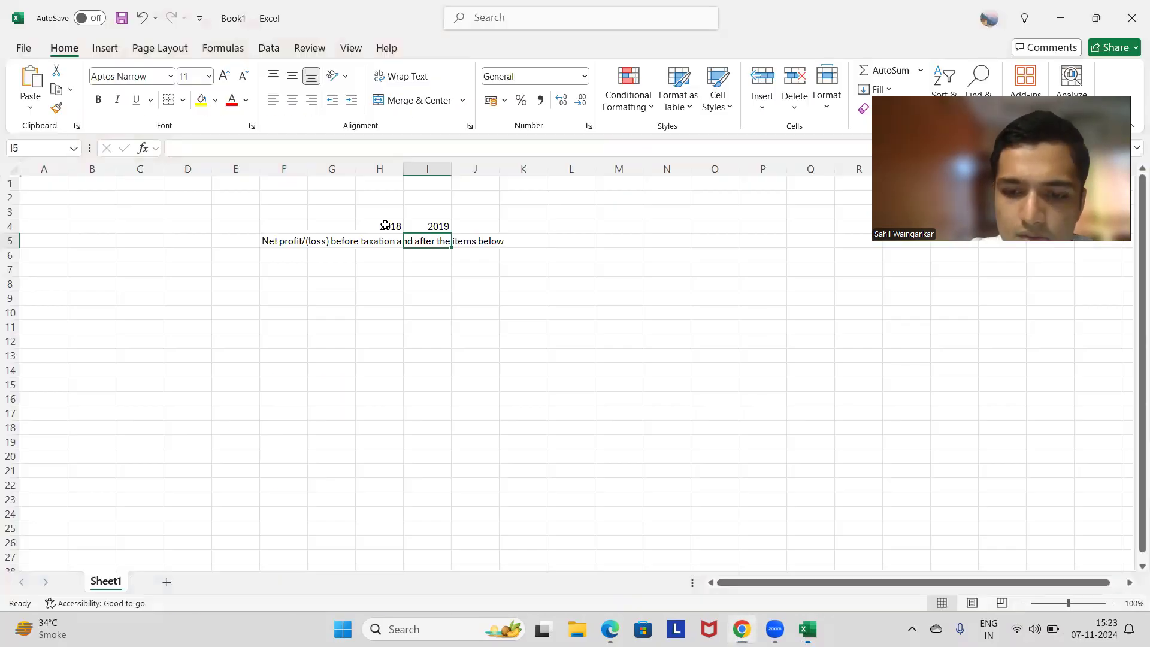
{"action": "type", "text": "2017"}
{"action": "key", "text": "Return"}
Step: Move the net profit/(loss) label from F5 down to F6
{"action": "key", "text": "Left"}
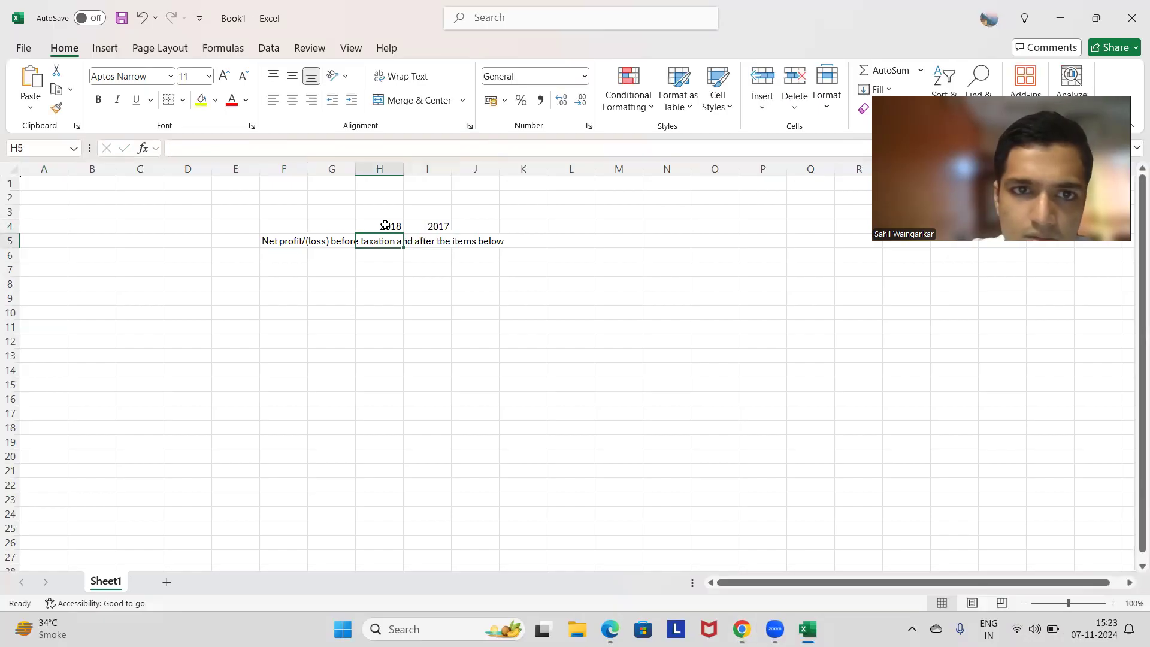
{"action": "key", "text": "Left"}
{"action": "key", "text": "Left"}
{"action": "key", "text": "ctrl+x"}
{"action": "key", "text": "Down"}
{"action": "key", "text": "ctrl+v"}
Step: Enter the net profit/(loss) figures from the extract: -3 in H6 for 2018 and 18 in I6 for 2017
{"action": "key", "text": "Right"}
{"action": "key", "text": "Right"}
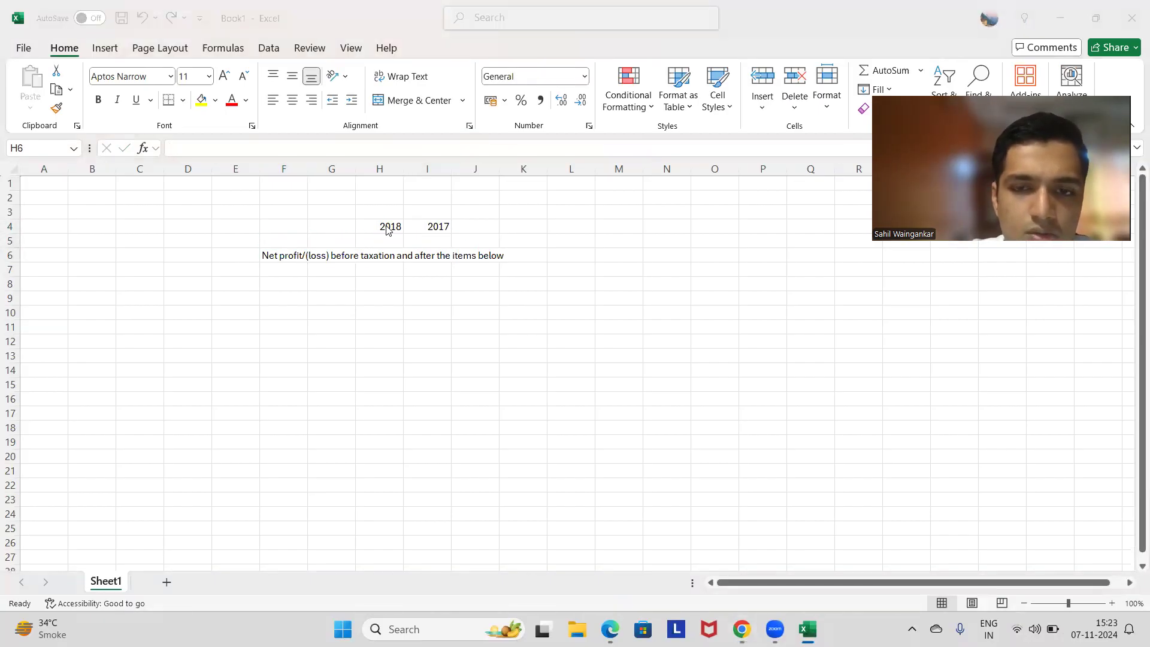
{"action": "key", "text": "alt+Tab"}
{"action": "key", "text": "alt+Tab"}
{"action": "type", "text": "-"}
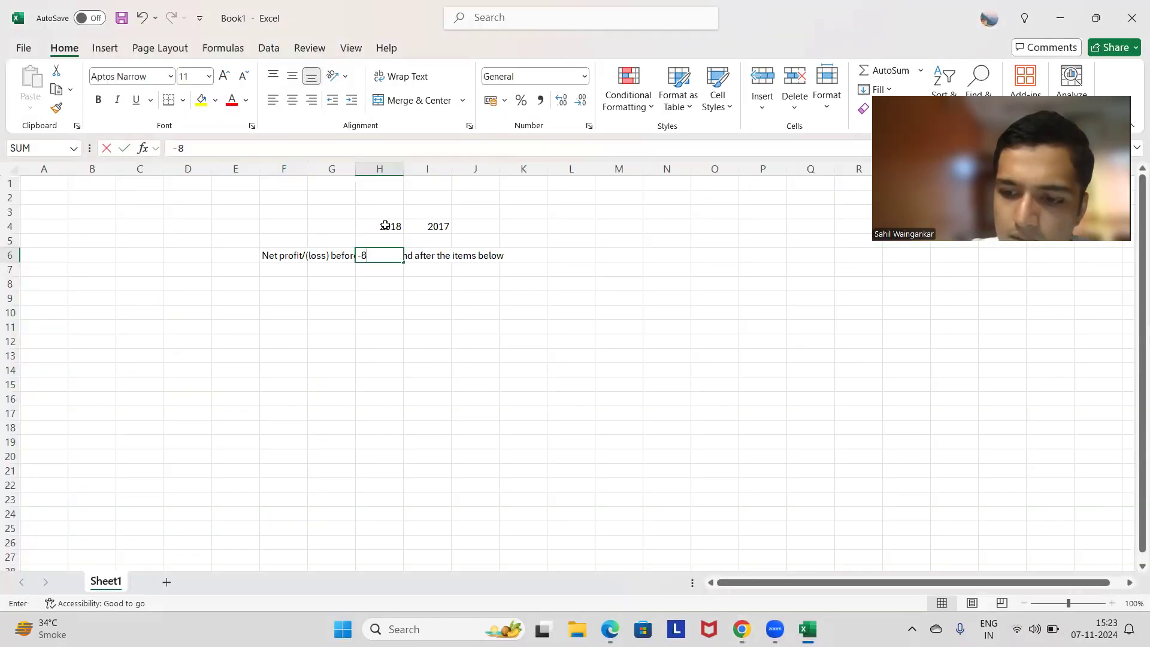
{"action": "key", "text": "Tab"}
{"action": "type", "text": "-"}
{"action": "key", "text": "alt+Tab"}
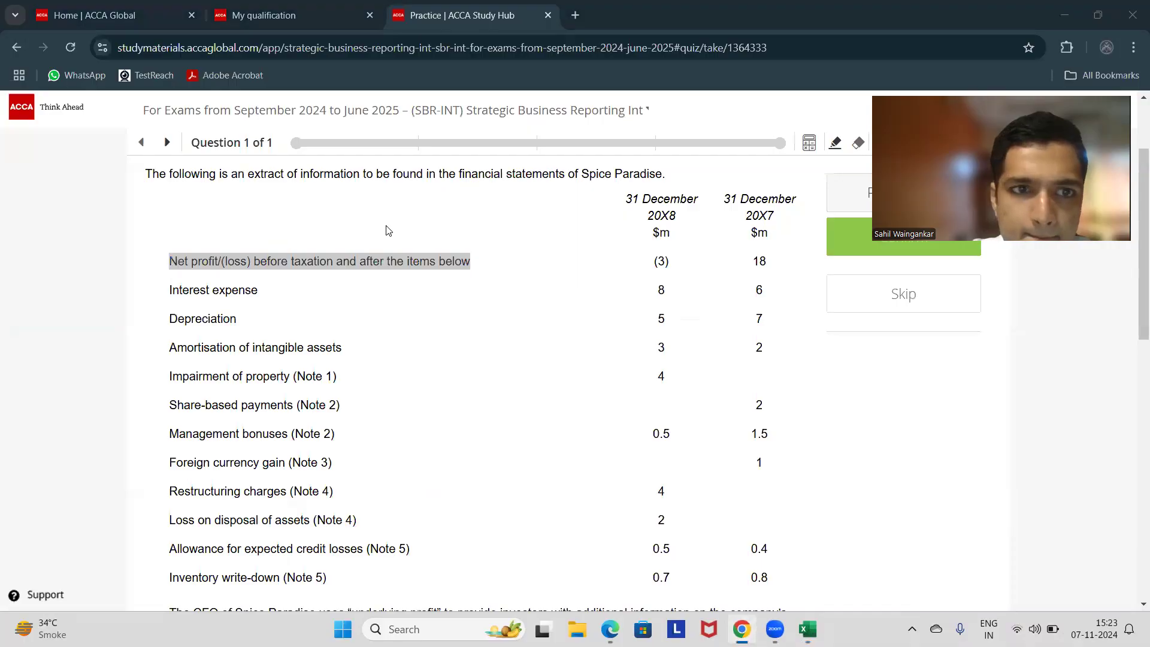
{"action": "key", "text": "alt+Tab"}
{"action": "type", "text": "8"}
{"action": "key", "text": "Return"}
Step: Add the result label "UNDERLYING PROFIT ( EBITA )" in F25, leaving room above for the adjustments
{"action": "key", "text": "Left"}
{"action": "key", "text": "Left"}
{"action": "key", "text": "Left"}
{"action": "key", "text": "Down"}
{"action": "key", "text": "Down"}
{"action": "key", "text": "Down"}
{"action": "key", "text": "Down"}
{"action": "key", "text": "Down"}
{"action": "key", "text": "Down"}
{"action": "key", "text": "Down"}
{"action": "key", "text": "Down"}
{"action": "key", "text": "Down"}
{"action": "key", "text": "Down"}
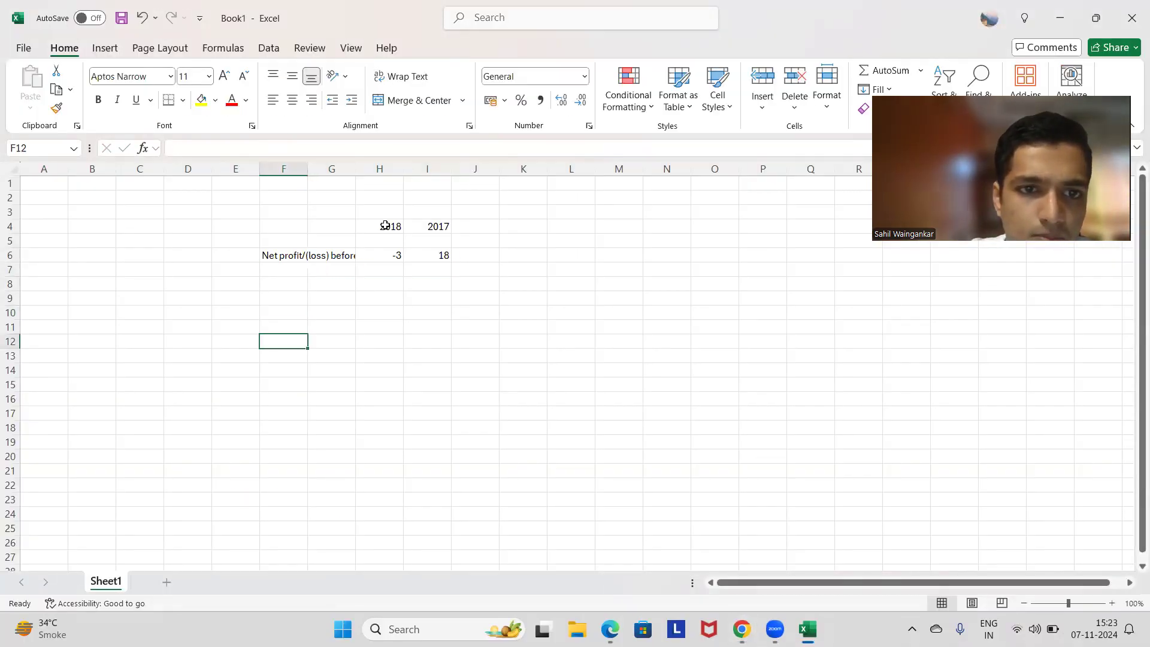
{"action": "key", "text": "Down"}
{"action": "key", "text": "Down"}
{"action": "key", "text": "Down"}
{"action": "key", "text": "Down"}
{"action": "key", "text": "Down"}
{"action": "key", "text": "Down"}
{"action": "key", "text": "Down"}
{"action": "key", "text": "Down"}
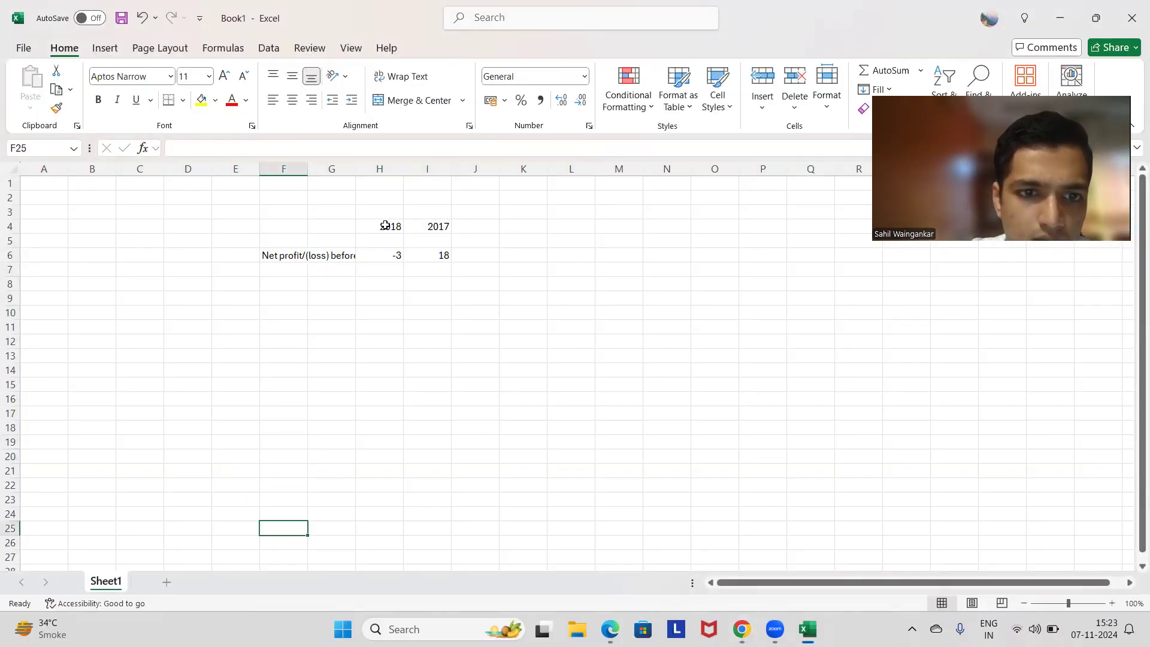
{"action": "type", "text": "UNDERLYING PROFIT"}
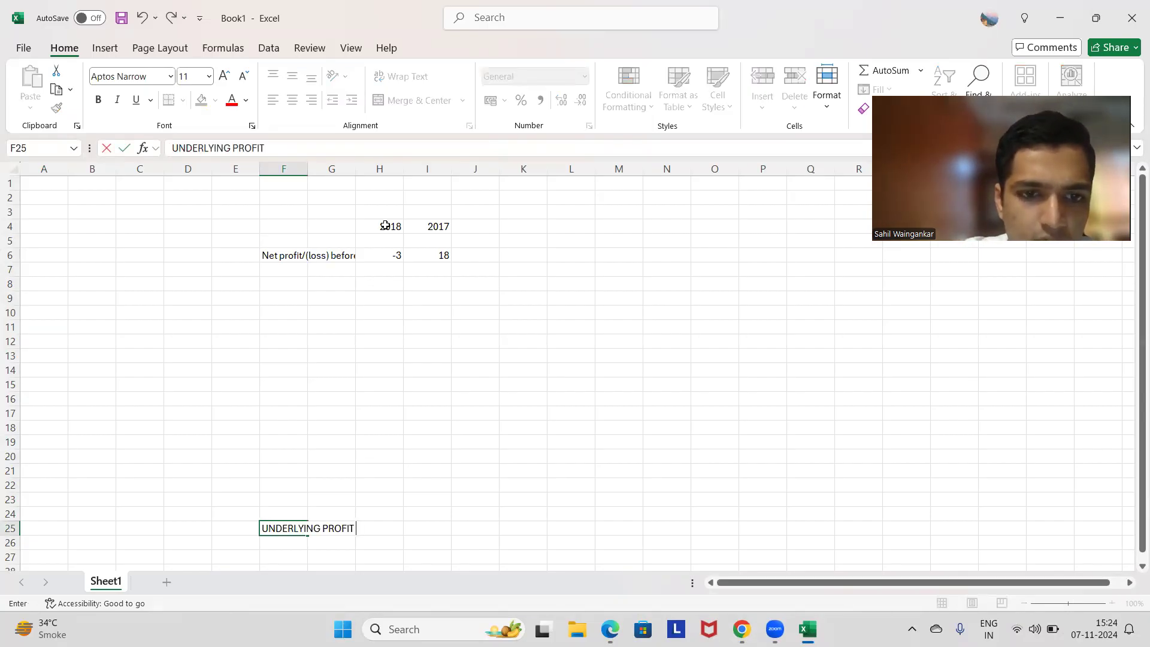
{"action": "type", "text": " ( EBITA"}
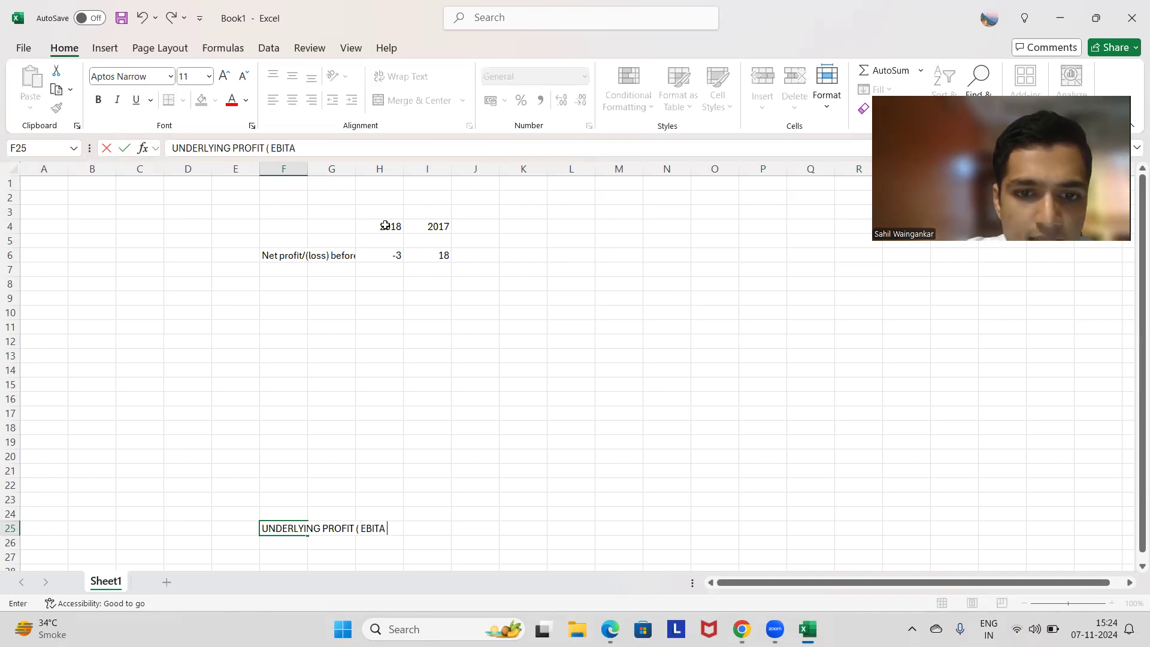
Step: Check the first adjustment in the extract and enter the label "INTEREST EXPENSE" in F8
{"action": "key", "text": "alt+Tab"}
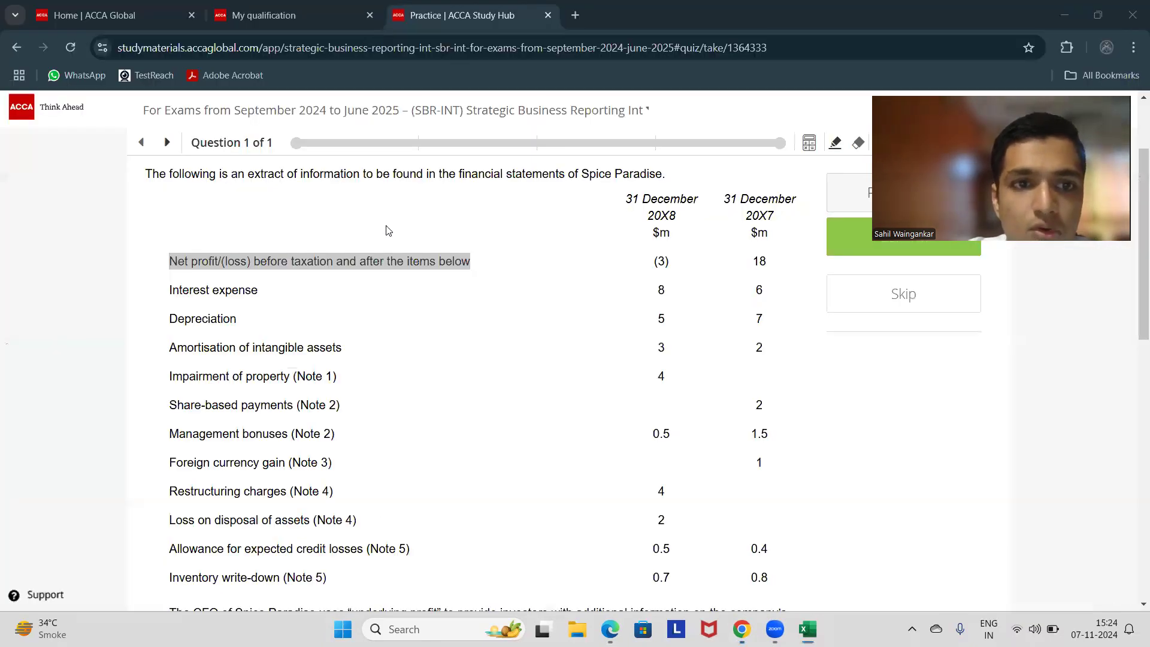
{"action": "key", "text": "alt+Tab"}
{"action": "left_click", "coordinate": [284, 284]}
{"action": "type", "text": "INTEREST EXPENSE"}
{"action": "key", "text": "Return"}
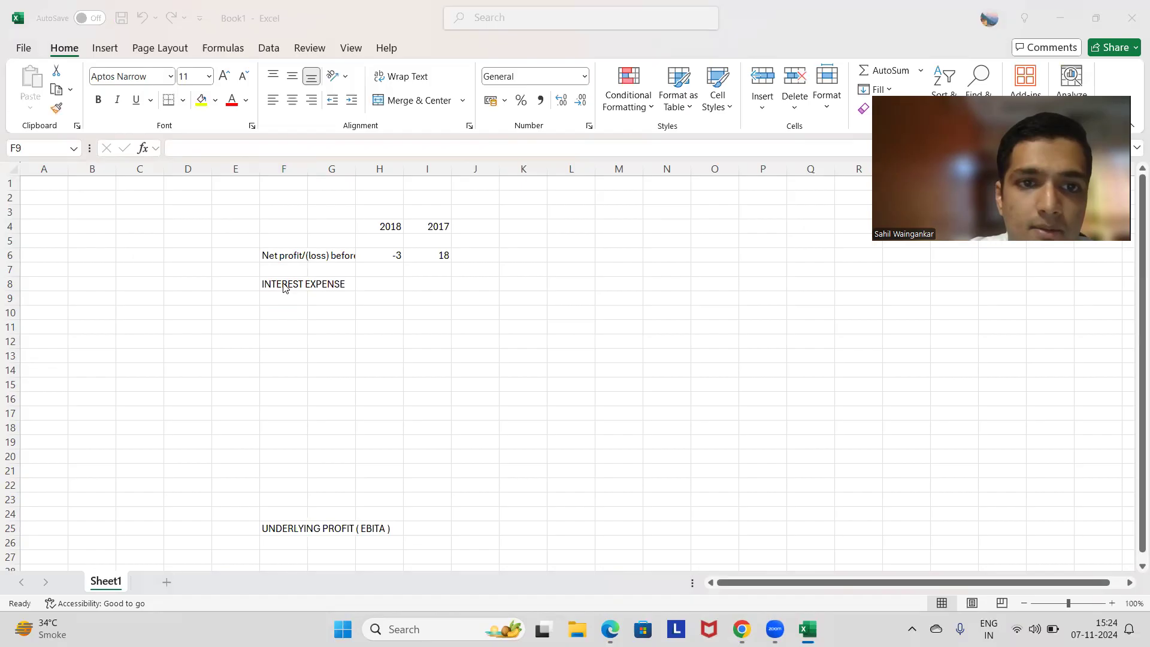
{"action": "key", "text": "alt+Tab"}
{"action": "key", "text": "alt+Tab"}
{"action": "type", "text": "DEP"}
{"action": "key", "text": "Return"}
{"action": "type", "text": "AO"}
{"action": "key", "text": "BackSpace"}
{"action": "type", "text": "MO"}
Step: Copy the line label "Depreciation" from the browser extract into F9 of the Excel sheet
{"action": "key", "text": "alt+Tab"}
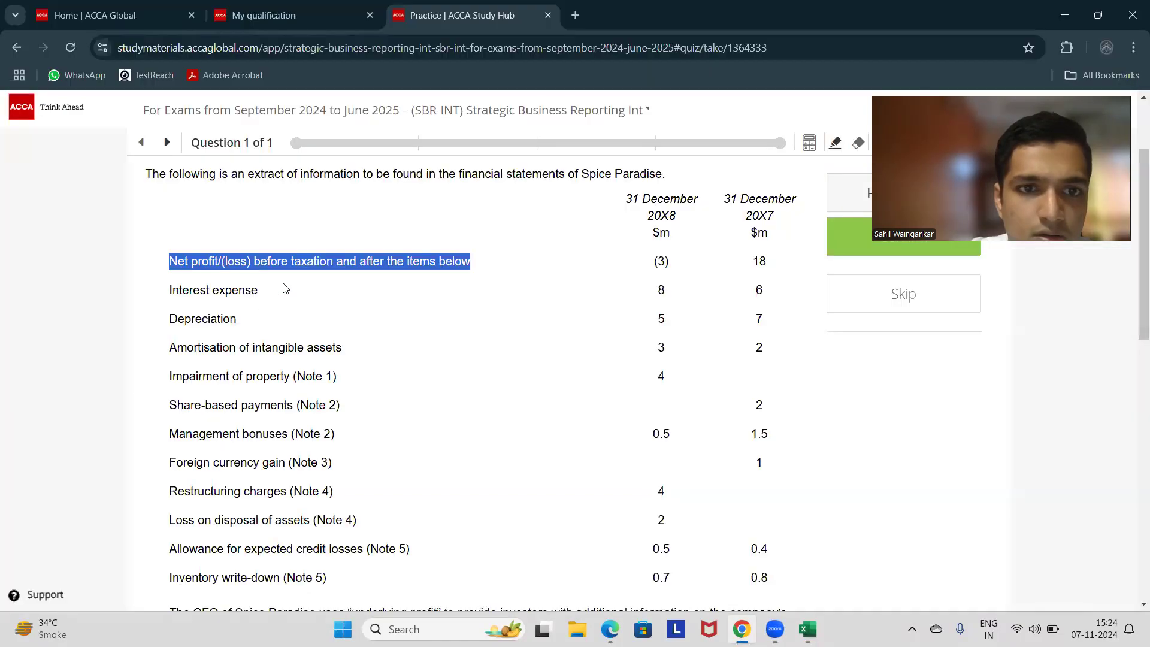
{"action": "double_click", "coordinate": [187, 319]}
{"action": "key", "text": "alt+Tab"}
{"action": "left_click", "coordinate": [277, 298]}
{"action": "key", "text": "ctrl+v"}
Step: Copy the line label "Amortisation of intangible assets" from the browser extract into F10 of the Excel sheet
{"action": "left_click", "coordinate": [276, 314]}
{"action": "key", "text": "alt+Tab"}
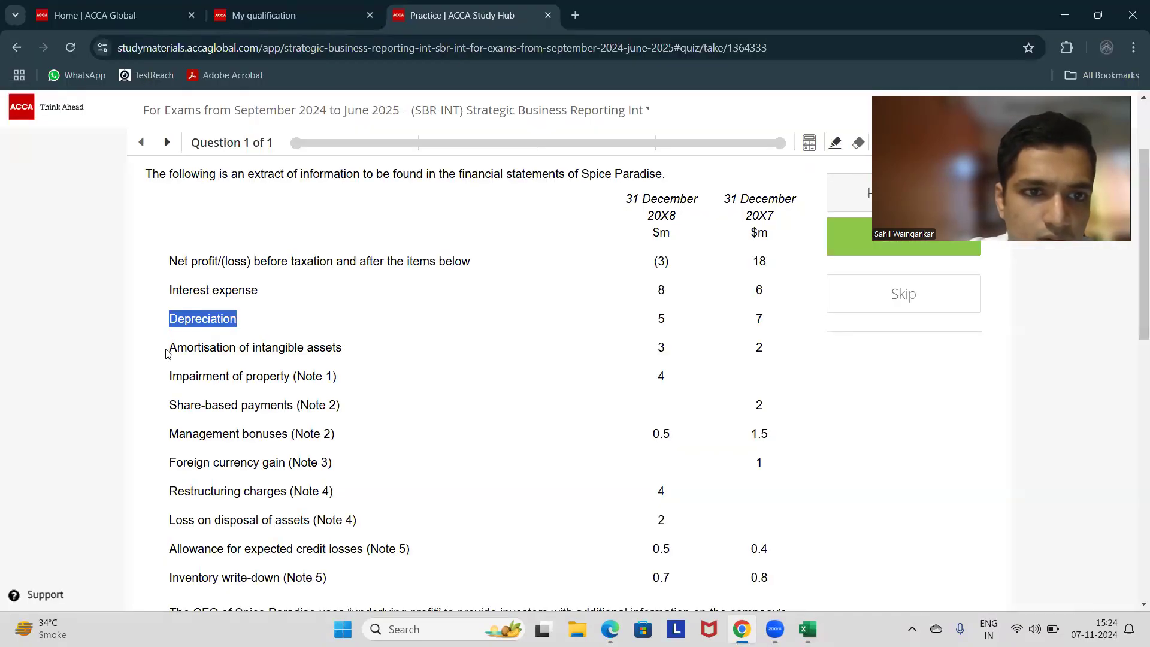
{"action": "left_click_drag", "start_coordinate": [166, 353], "coordinate": [342, 346]}
{"action": "left_click", "coordinate": [344, 348]}
{"action": "left_click_drag", "start_coordinate": [166, 352], "coordinate": [245, 348]}
{"action": "left_click", "coordinate": [204, 349]}
{"action": "left_click_drag", "start_coordinate": [173, 349], "coordinate": [347, 352]}
{"action": "key", "text": "ctrl+c"}
{"action": "key", "text": "alt+Tab"}
{"action": "key", "text": "ctrl+v"}
Step: Enter the 2018 amounts for interest, depreciation and amortisation: 8, 5 and 3 in H8 to H10
{"action": "left_click", "coordinate": [344, 383]}
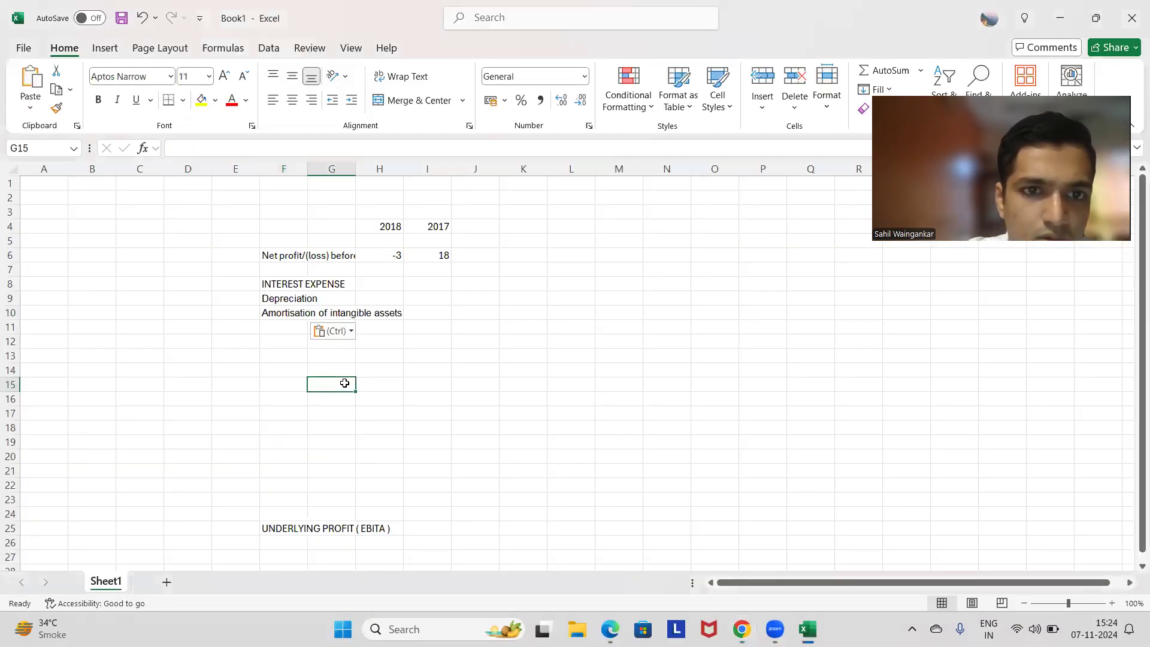
{"action": "left_click", "coordinate": [376, 299]}
{"action": "key", "text": "alt+Tab"}
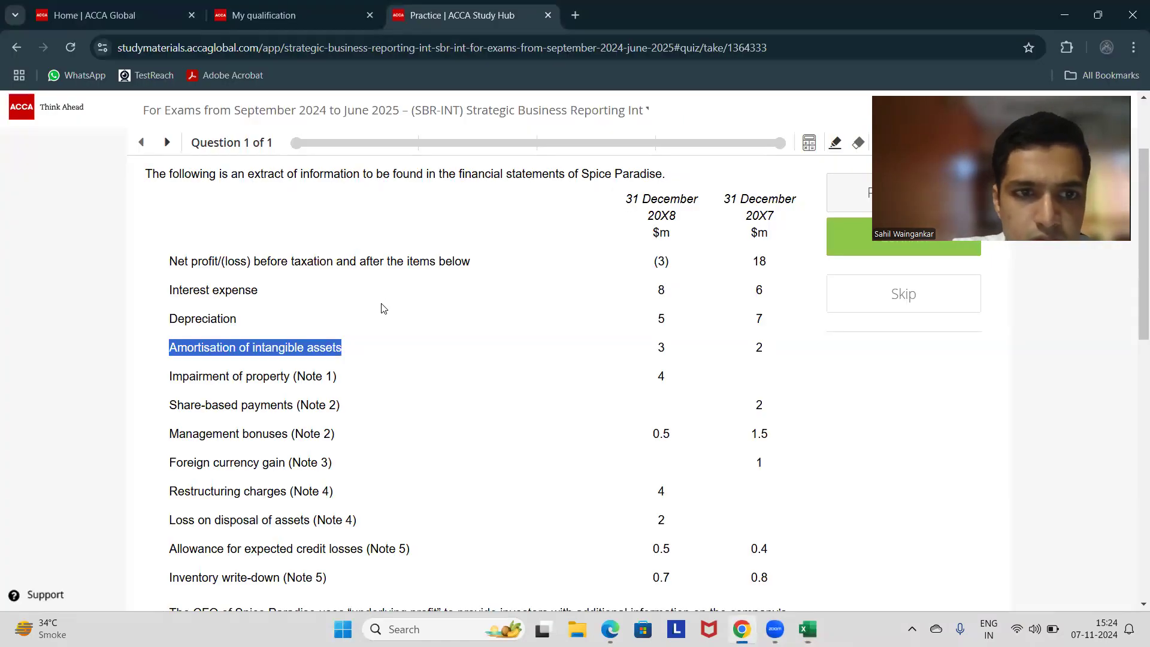
{"action": "key", "text": "alt+Tab"}
{"action": "key", "text": "Right"}
{"action": "key", "text": "Up"}
{"action": "key", "text": "Left"}
{"action": "type", "text": "8"}
{"action": "key", "text": "Return"}
{"action": "type", "text": "5"}
{"action": "key", "text": "Return"}
{"action": "type", "text": "3"}
{"action": "key", "text": "Tab"}
Step: Enter the 2017 amounts for interest, depreciation and amortisation: 6, 7 and 2 in I8 to I10
{"action": "key", "text": "Up"}
{"action": "key", "text": "Up"}
{"action": "key", "text": "Up"}
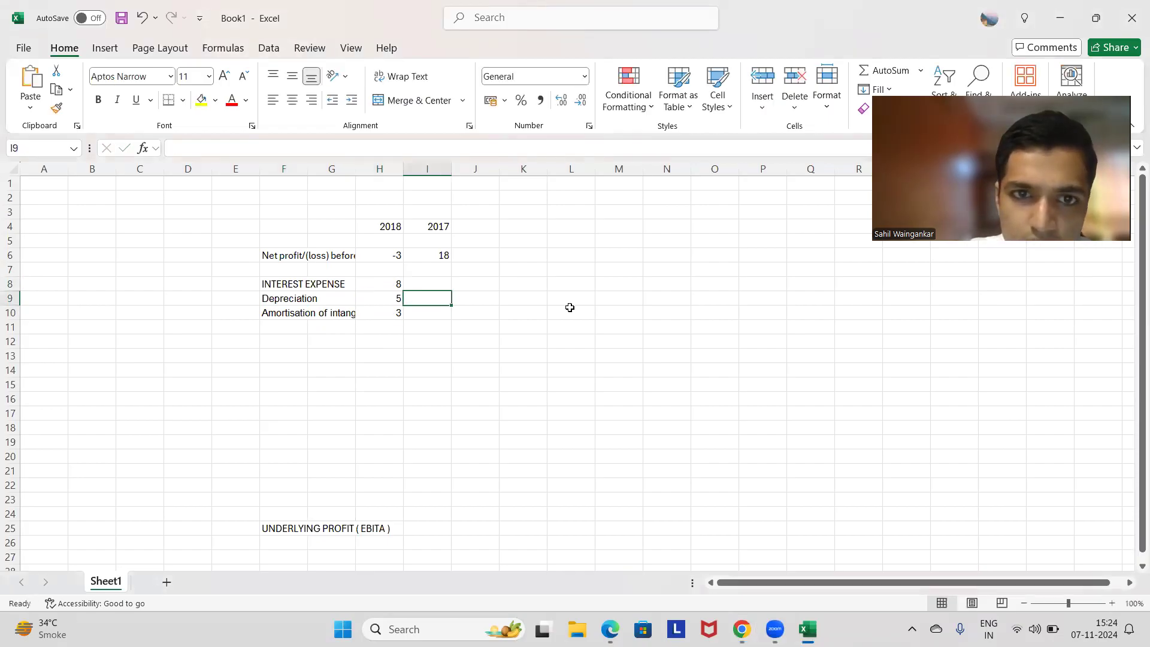
{"action": "key", "text": "Down"}
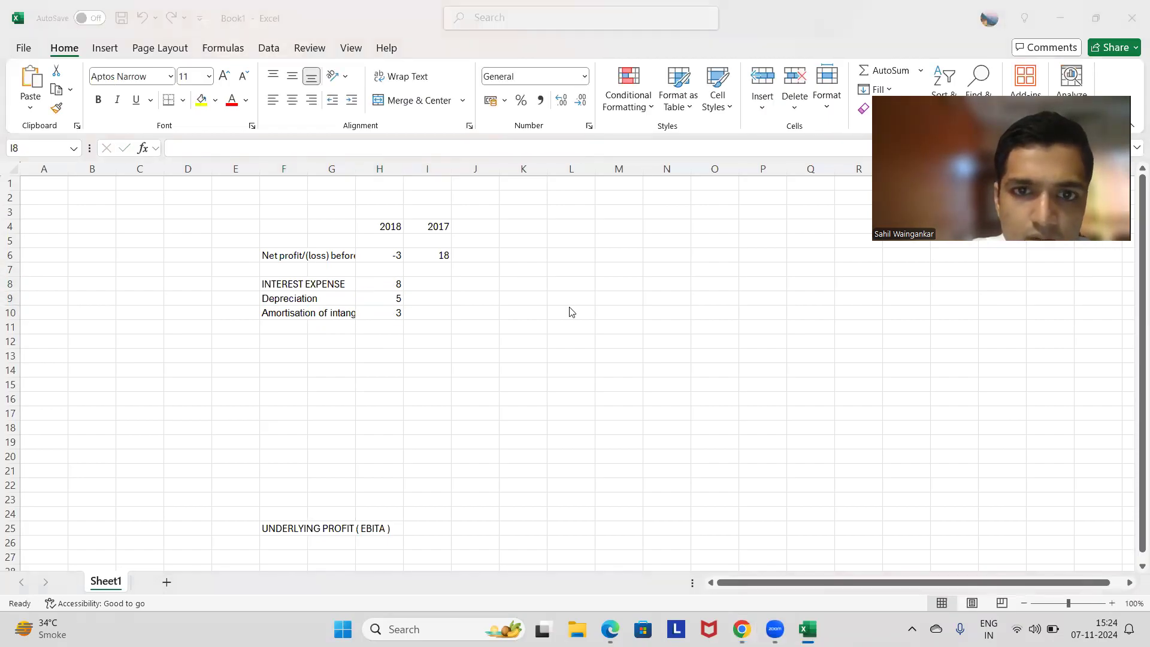
{"action": "key", "text": "alt+Tab"}
{"action": "key", "text": "alt+Tab"}
{"action": "type", "text": "6"}
{"action": "key", "text": "Return"}
{"action": "type", "text": "7"}
{"action": "key", "text": "Return"}
{"action": "type", "text": "2"}
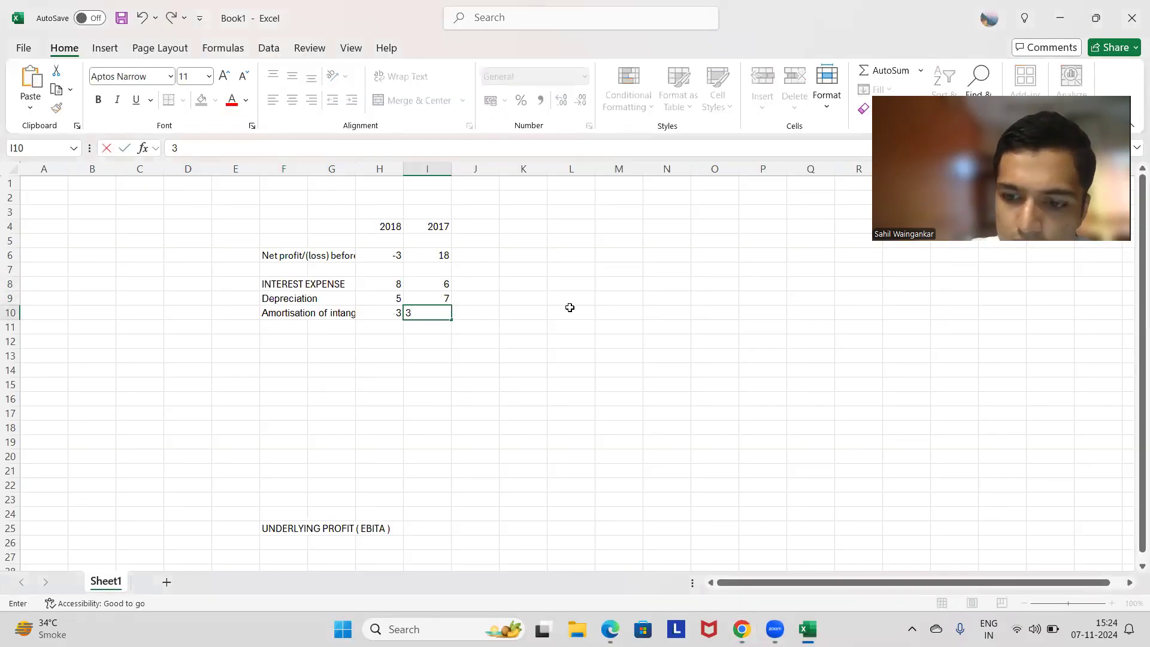
{"action": "key", "text": "ctrl+Return"}
Step: Copy "Impairment of property" without its note reference from the browser extract into F12 of the Excel sheet
{"action": "key", "text": "Down"}
{"action": "key", "text": "Down"}
{"action": "key", "text": "Left"}
{"action": "key", "text": "Left"}
{"action": "key", "text": "Left"}
{"action": "key", "text": "alt+Tab"}
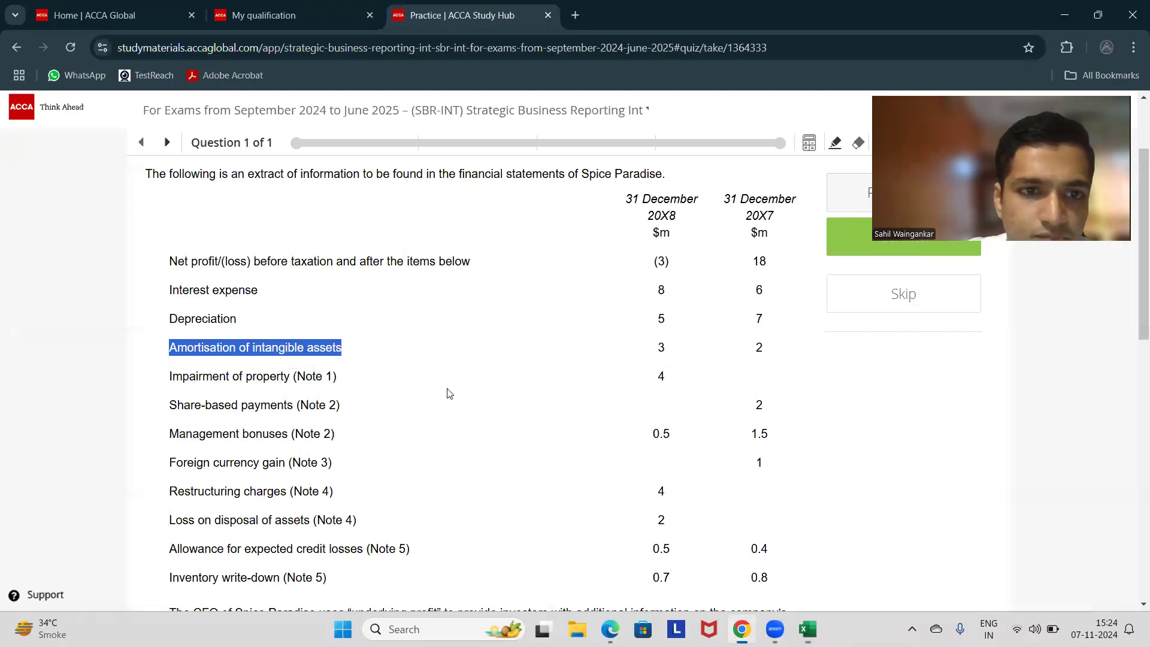
{"action": "key", "text": "alt+Tab"}
{"action": "type", "text": "="}
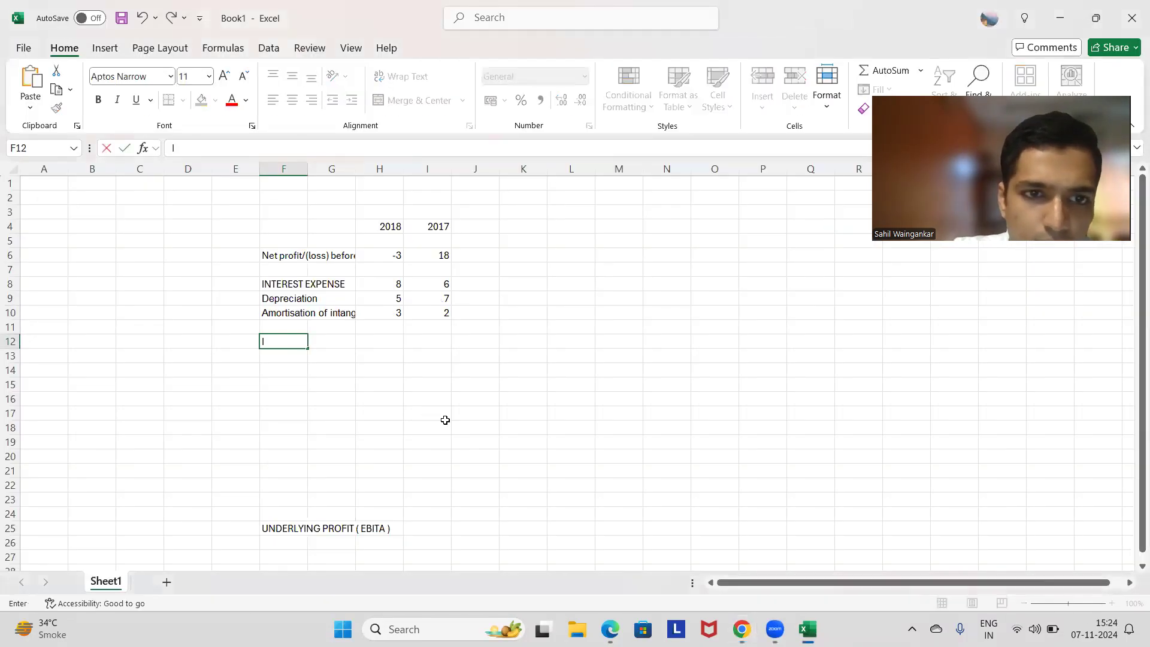
{"action": "key", "text": "alt+Tab"}
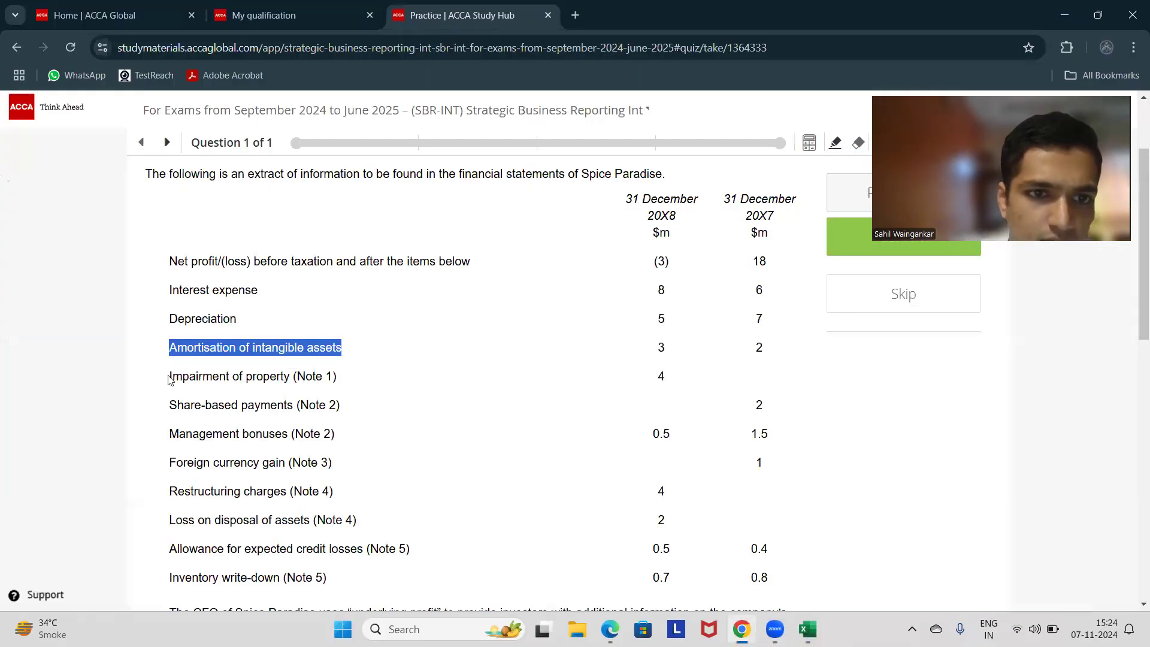
{"action": "left_click_drag", "start_coordinate": [170, 380], "coordinate": [267, 378]}
{"action": "left_click", "coordinate": [186, 390]}
{"action": "mouse_move", "coordinate": [169, 381]}
{"action": "left_mouse_down"}
{"action": "mouse_move", "coordinate": [227, 384]}
{"action": "mouse_move", "coordinate": [171, 378]}
{"action": "left_mouse_up"}
{"action": "left_click", "coordinate": [224, 383]}
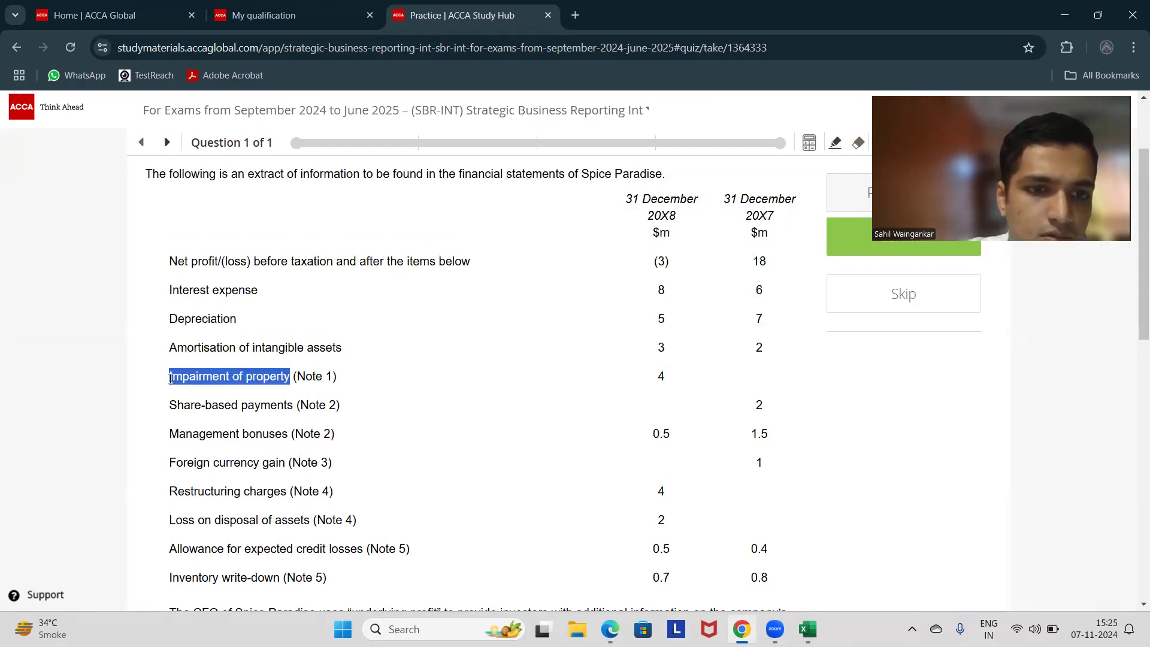
{"action": "key", "text": "ctrl+c"}
{"action": "key", "text": "alt+Tab"}
{"action": "key", "text": "ctrl+v"}
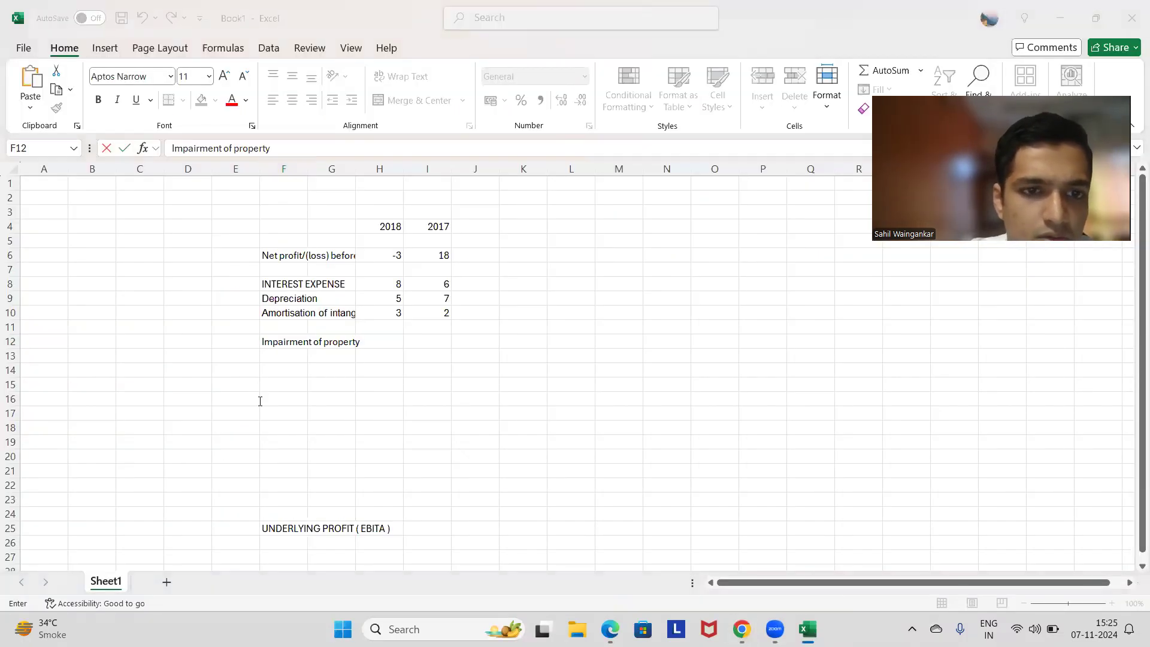
Step: Copy "Share-based payments" without its note reference from the browser extract into F13 of the Excel sheet
{"action": "key", "text": "alt+Tab"}
{"action": "left_click_drag", "start_coordinate": [292, 408], "coordinate": [172, 407]}
{"action": "key", "text": "ctrl+c"}
{"action": "key", "text": "alt+Tab"}
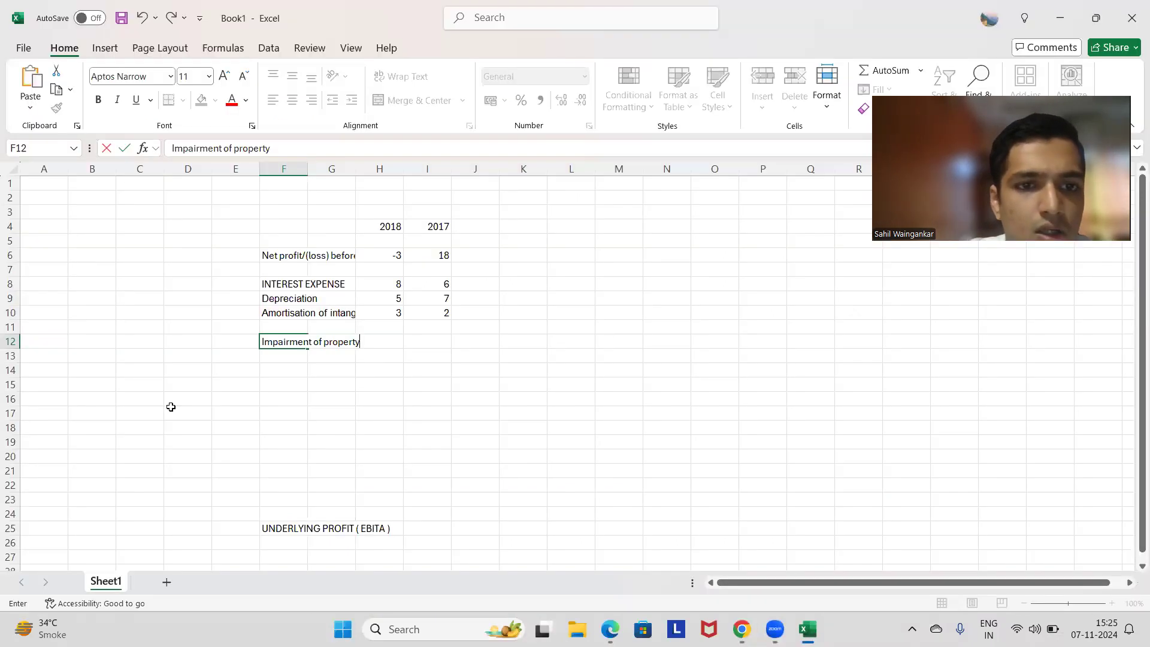
{"action": "left_click", "coordinate": [273, 363]}
{"action": "key", "text": "ctrl+v"}
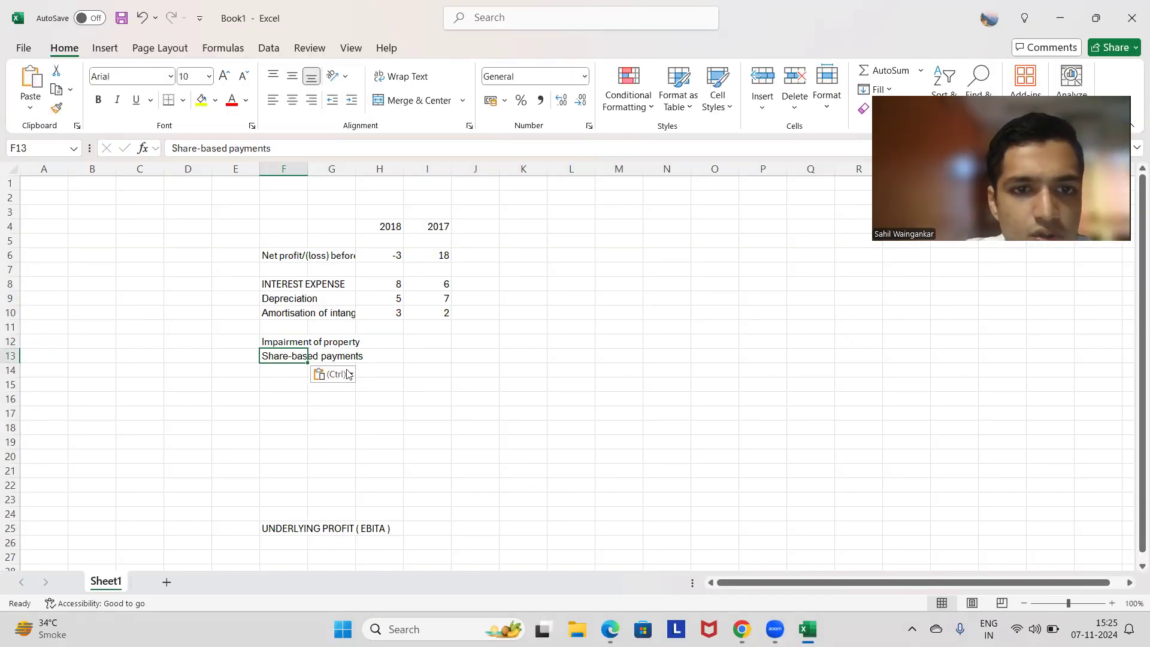
Step: Copy the cell formatting of the net profit/(loss) label in F6 onto the labels below it, down to F25
{"action": "left_click", "coordinate": [378, 346]}
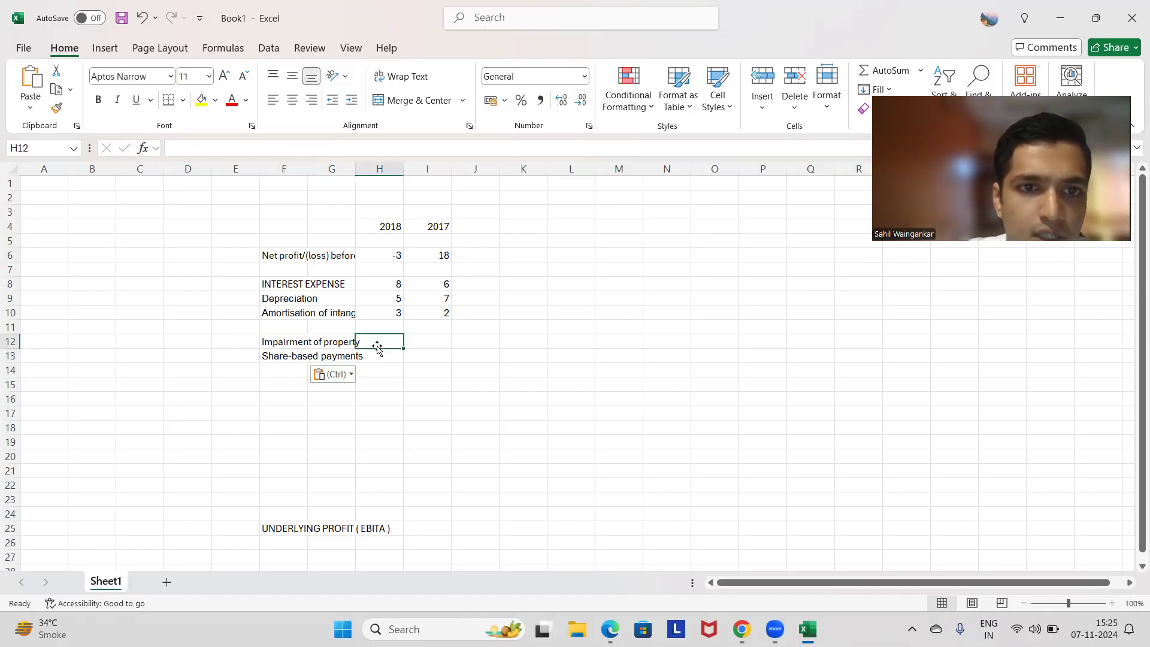
{"action": "left_click", "coordinate": [300, 253]}
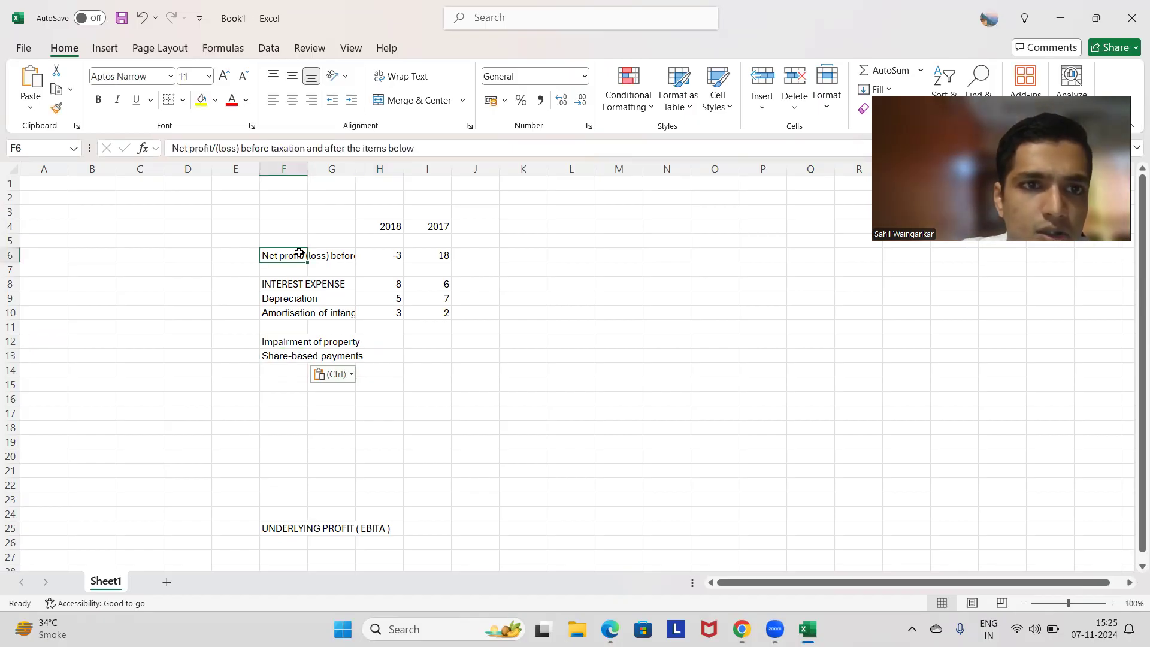
{"action": "left_click", "coordinate": [296, 295]}
{"action": "left_click", "coordinate": [295, 255]}
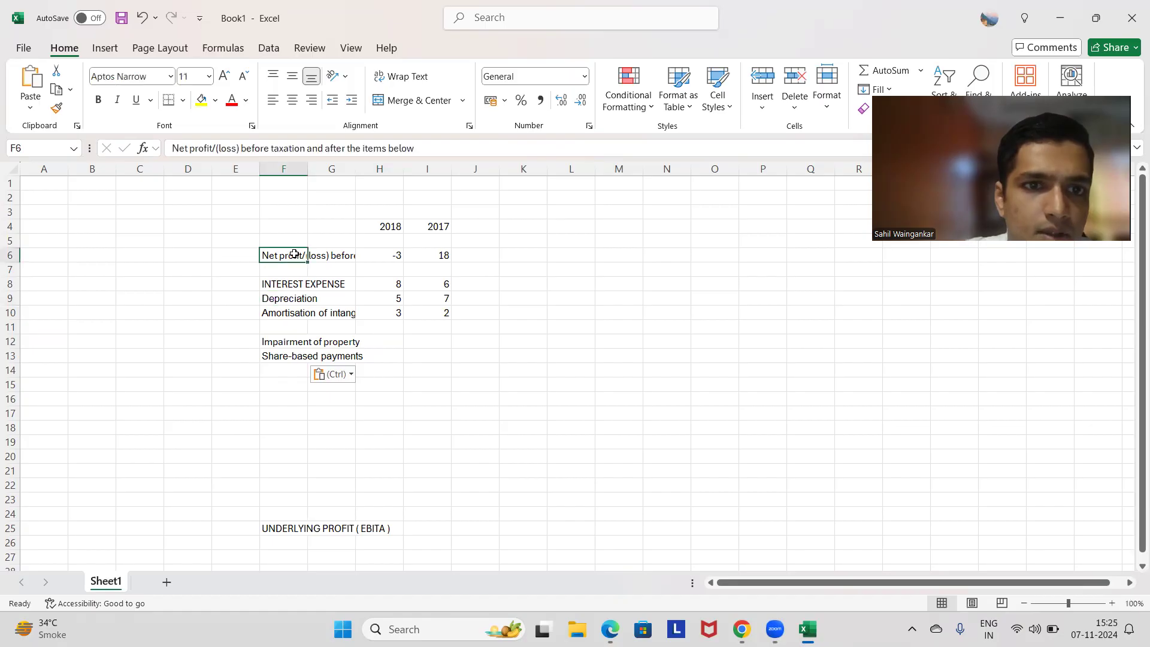
{"action": "left_click", "coordinate": [56, 108]}
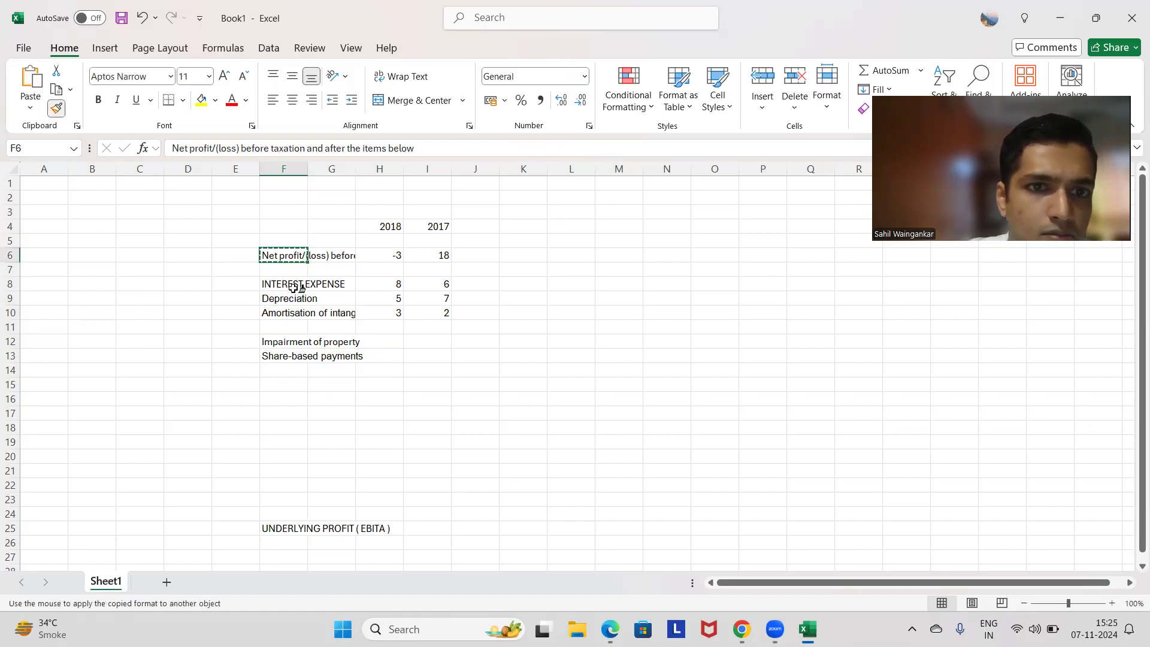
{"action": "left_click_drag", "start_coordinate": [289, 275], "coordinate": [300, 527]}
{"action": "left_click", "coordinate": [377, 368]}
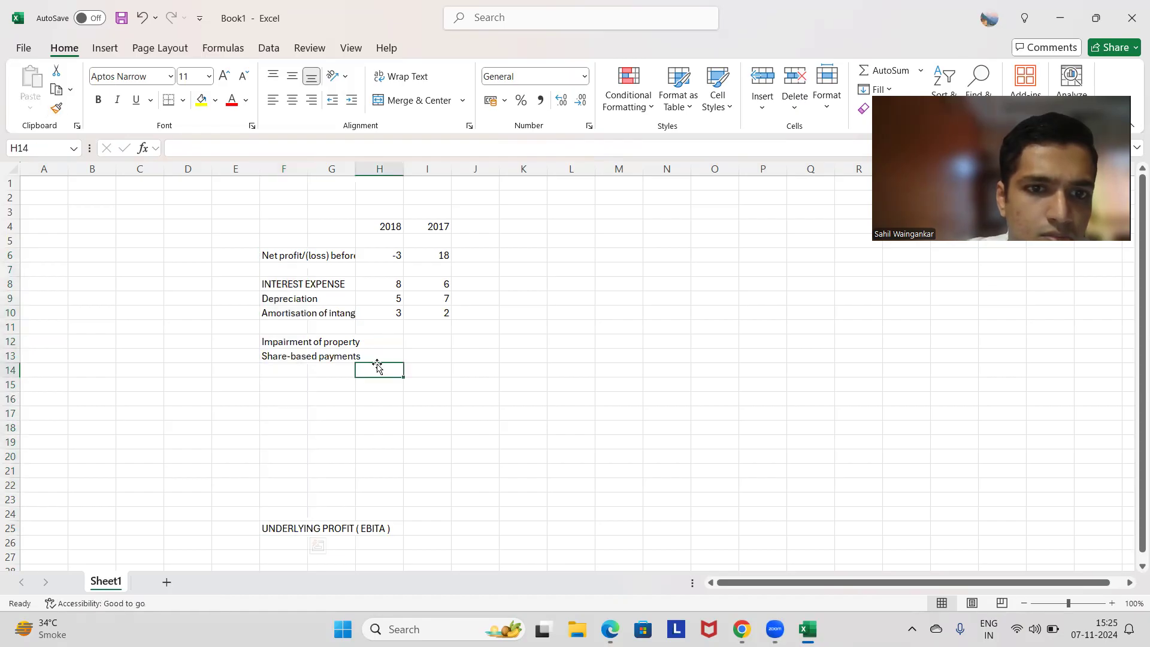
Step: Enter 4 for the 2018 impairment of property in H12 and 2 for the 2017 share-based payments in I13
{"action": "left_click", "coordinate": [393, 338]}
{"action": "key", "text": "alt+Tab"}
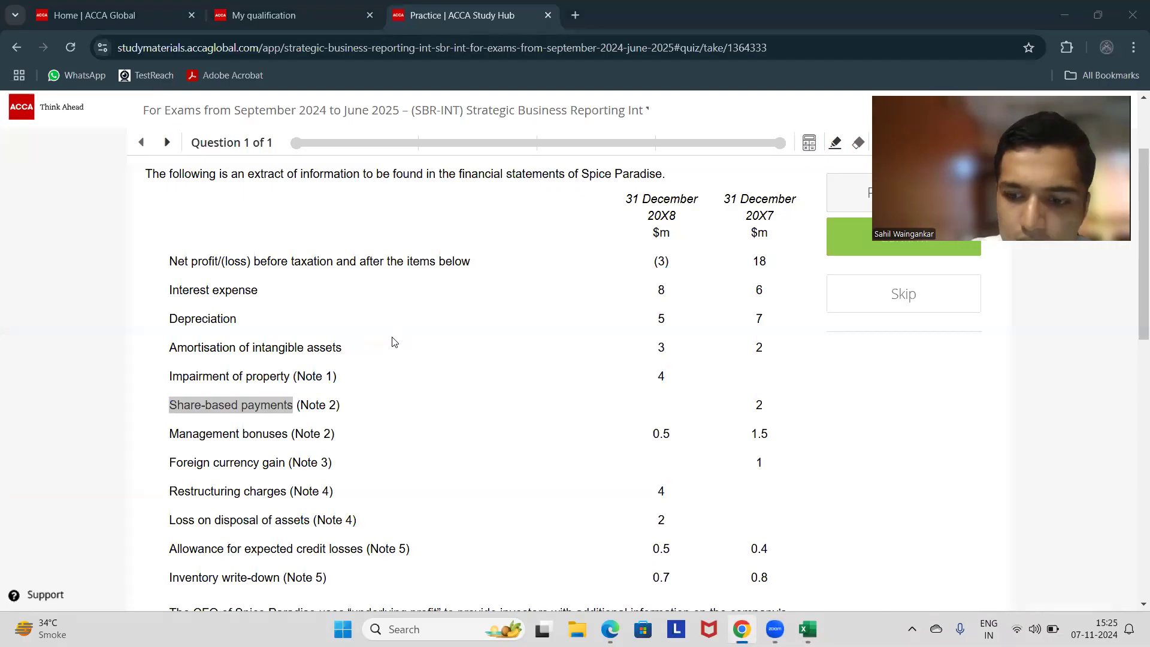
{"action": "key", "text": "alt+Tab"}
{"action": "type", "text": "4"}
{"action": "key", "text": "Tab"}
{"action": "key", "text": "Down"}
{"action": "type", "text": "2"}
{"action": "key", "text": "Return"}
{"action": "key", "text": "Left"}
{"action": "key", "text": "Left"}
{"action": "key", "text": "Left"}
{"action": "key", "text": "Down"}
Step: Read the remaining extract items, the underlying profit definition and the notes in the browser to judge management bonuses and the foreign currency gain
{"action": "key", "text": "alt+Tab"}
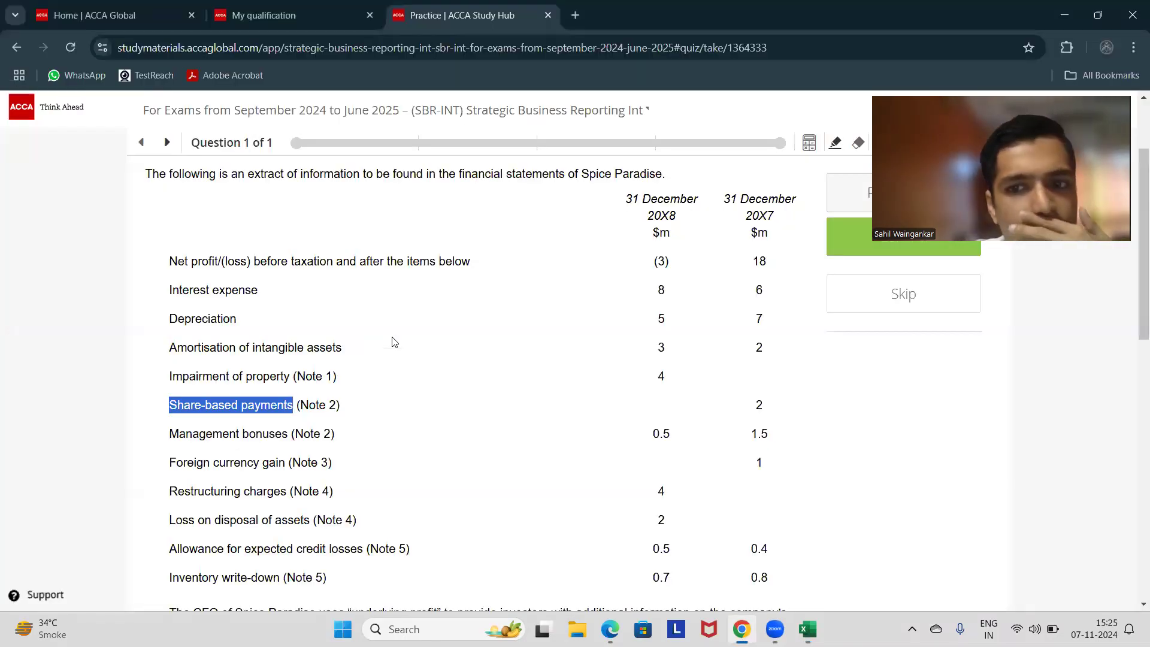
{"action": "scroll", "coordinate": [395, 342], "scroll_direction": "down", "scroll_amount": 1}
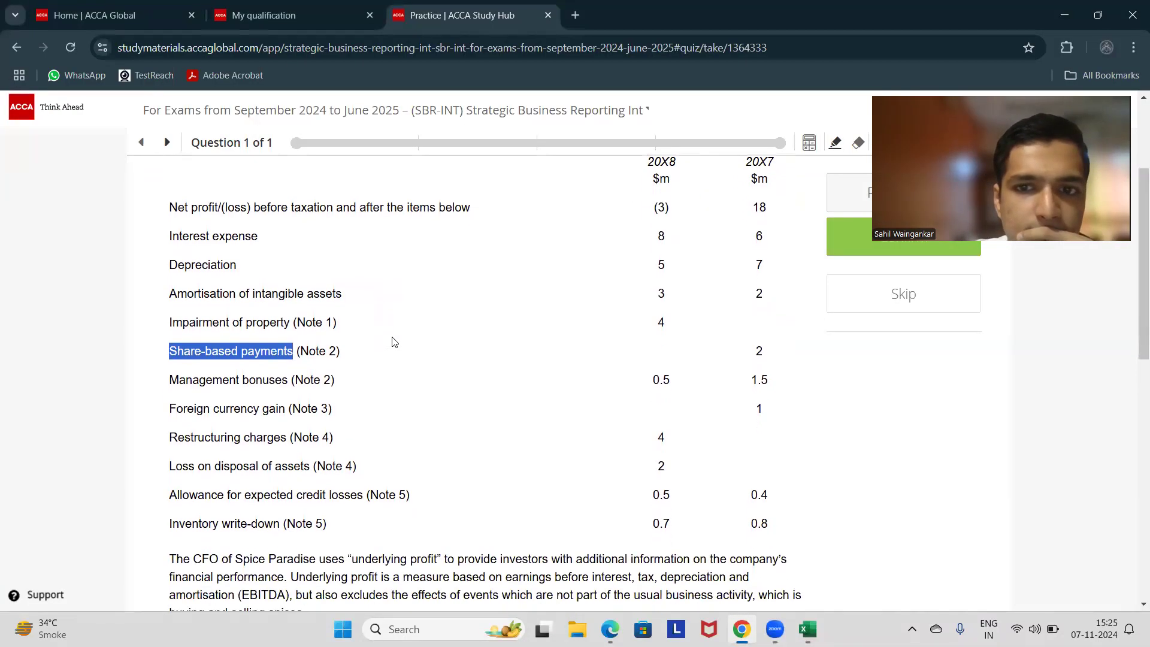
{"action": "scroll", "coordinate": [394, 342], "scroll_direction": "down", "scroll_amount": 5}
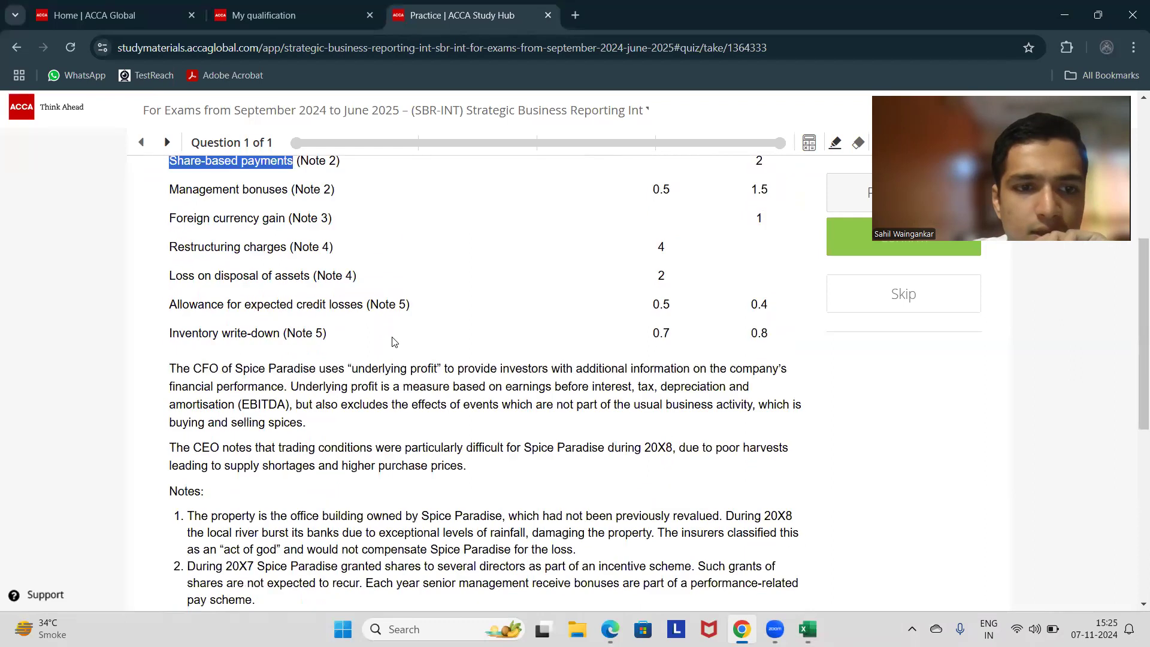
{"action": "scroll", "coordinate": [394, 343], "scroll_direction": "up", "scroll_amount": 2}
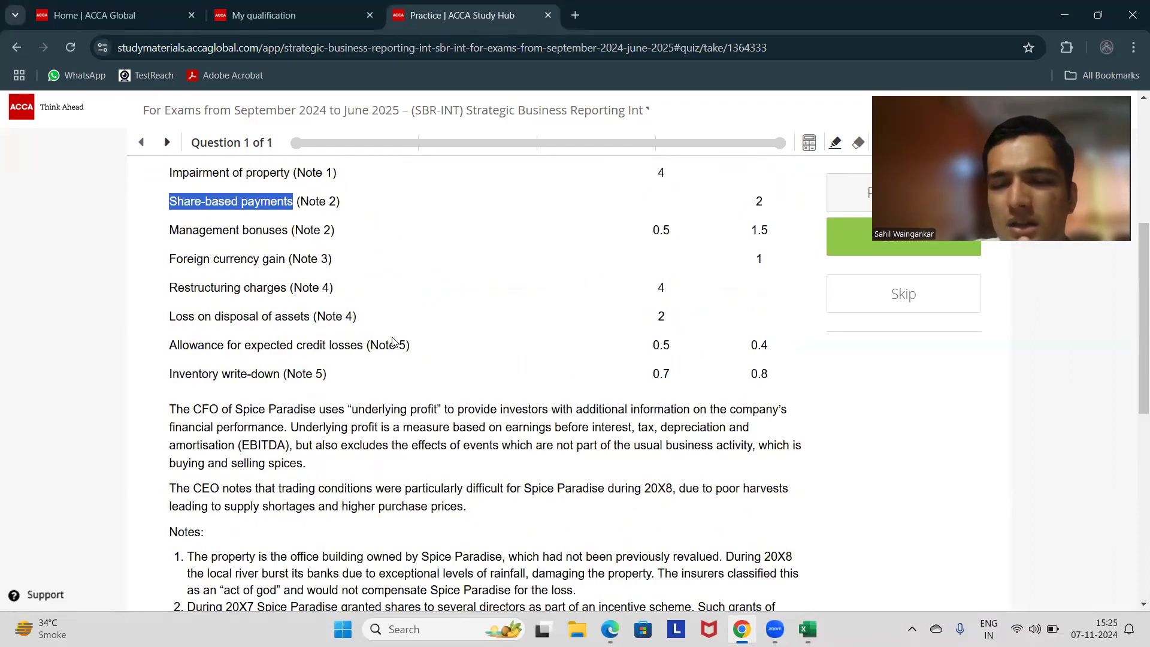
{"action": "scroll", "coordinate": [395, 342], "scroll_direction": "down", "scroll_amount": 3}
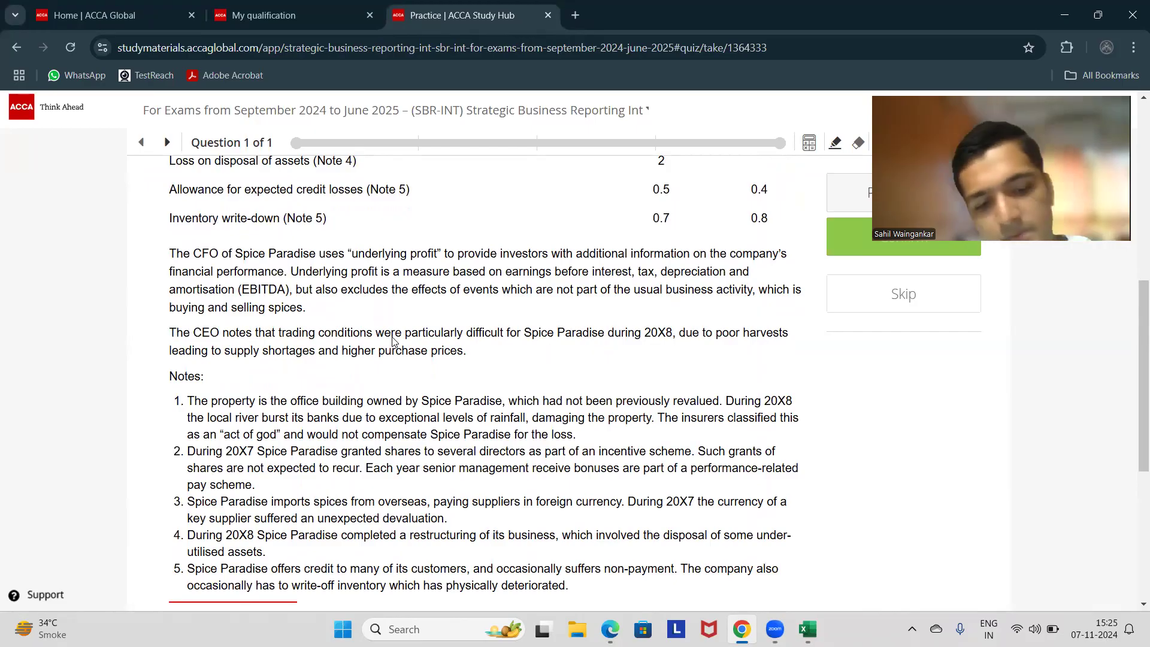
{"action": "scroll", "coordinate": [394, 341], "scroll_direction": "up", "scroll_amount": 2}
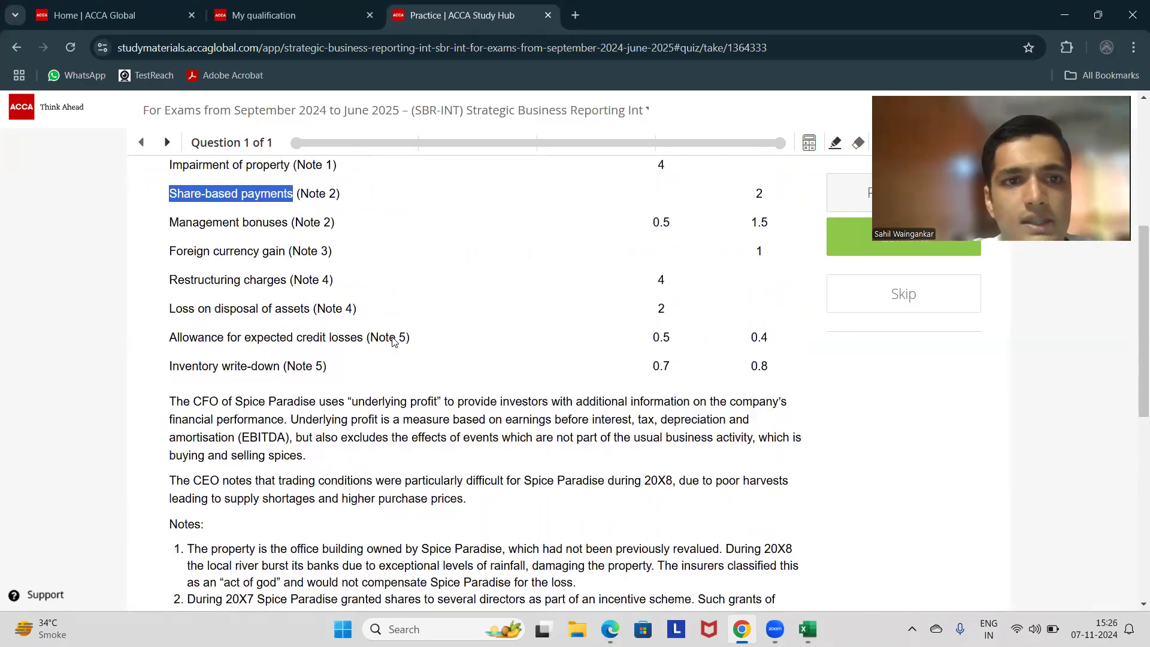
{"action": "key", "text": "alt+Tab"}
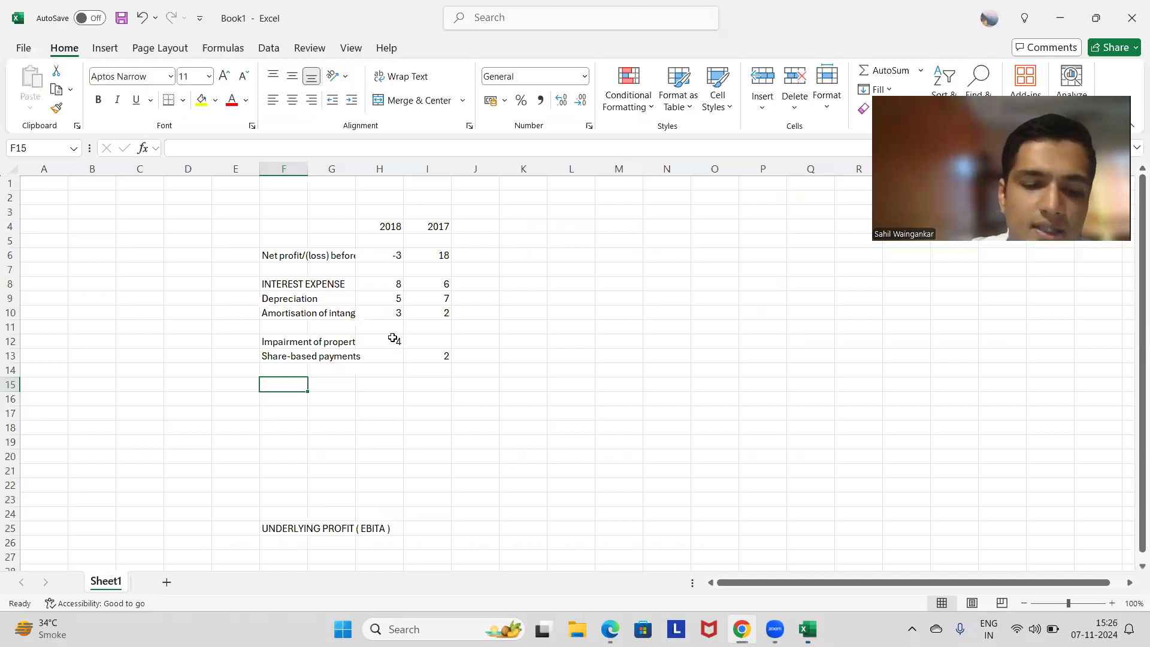
{"action": "key", "text": "alt+Tab"}
Step: Copy "Foreign currency gain" without its note reference from the browser extract into F15 of the Excel sheet
{"action": "left_click", "coordinate": [169, 255]}
{"action": "left_click_drag", "start_coordinate": [170, 255], "coordinate": [284, 255]}
{"action": "left_click", "coordinate": [281, 265]}
{"action": "left_click", "coordinate": [178, 253]}
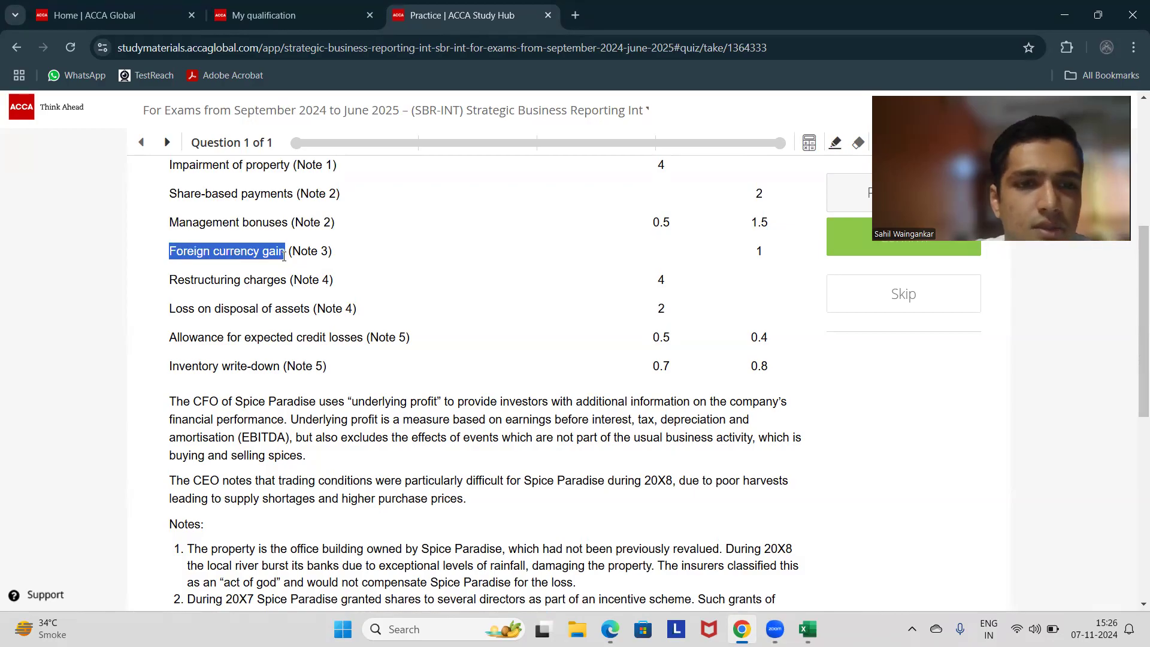
{"action": "key", "text": "ctrl+c"}
{"action": "key", "text": "alt+Tab"}
{"action": "key", "text": "ctrl+v"}
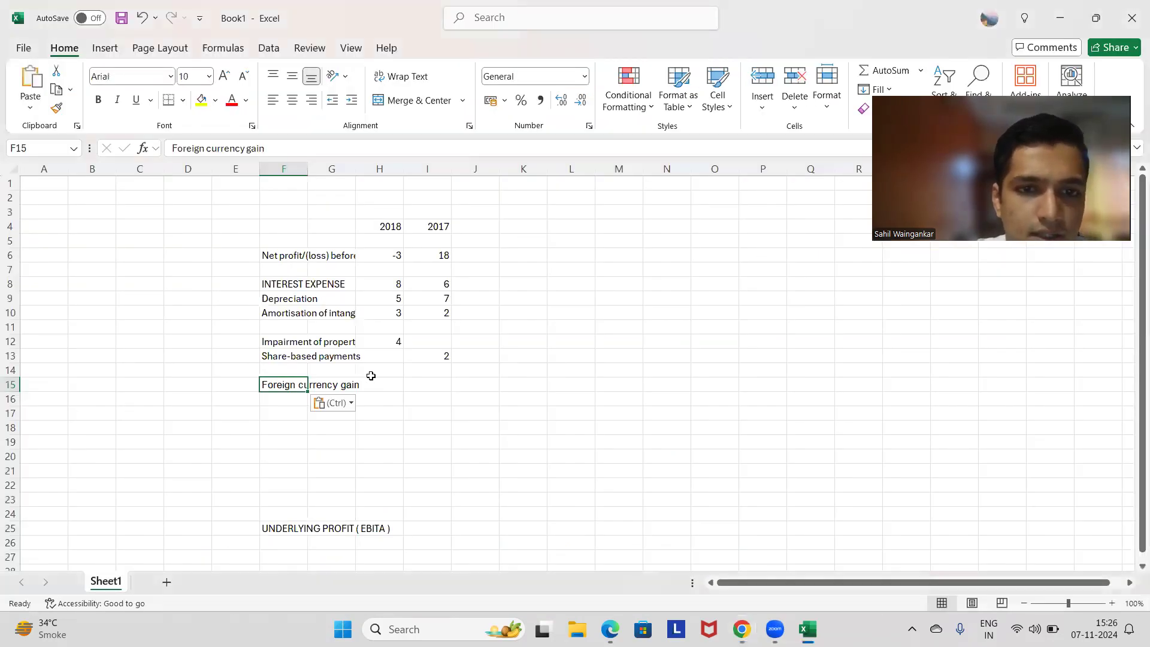
Step: Enter the 2017 foreign currency gain as a deduction of -1 in I15
{"action": "left_click", "coordinate": [422, 385]}
{"action": "key", "text": "alt+Tab"}
{"action": "key", "text": "alt+Tab"}
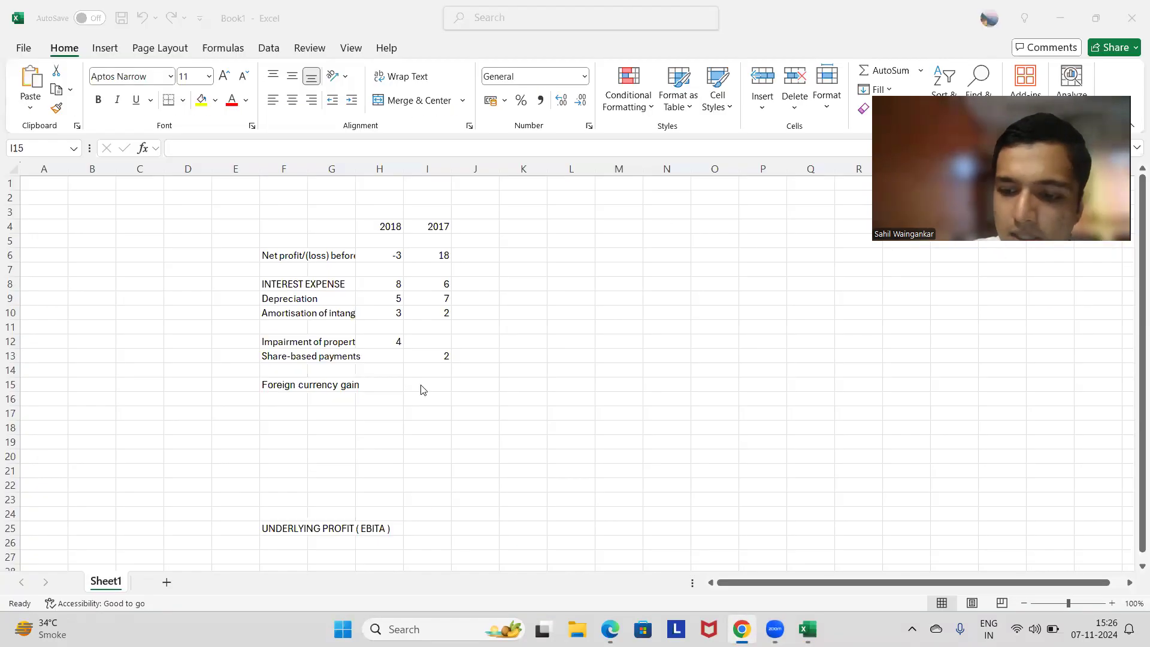
{"action": "left_click", "coordinate": [423, 389]}
{"action": "type", "text": "-1"}
{"action": "key", "text": "Return"}
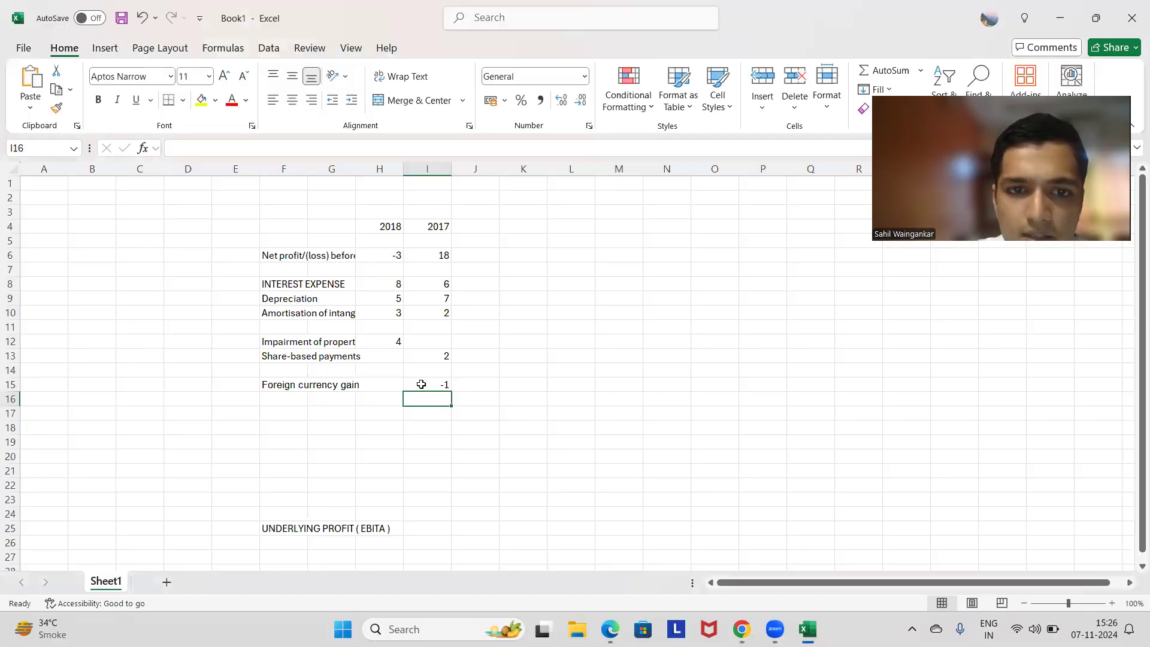
Step: Consult note 4 in the browser and copy "Restructuring charges" without its note reference into F16 of the Excel sheet
{"action": "left_click", "coordinate": [273, 384]}
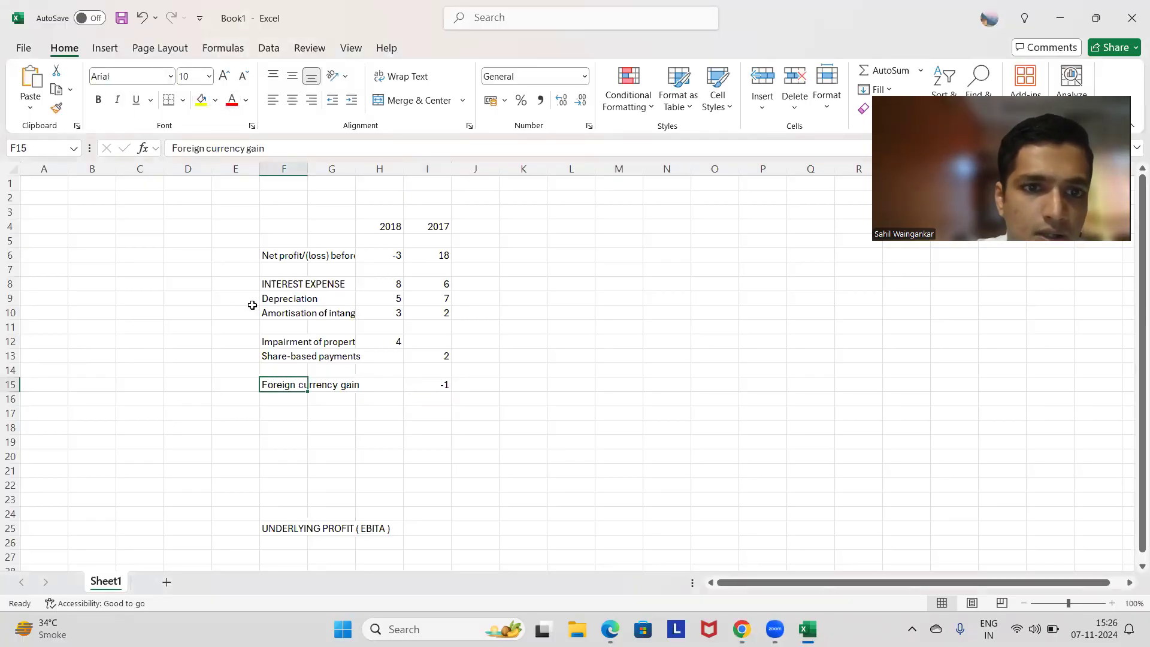
{"action": "key", "text": "alt+Tab"}
{"action": "scroll", "coordinate": [312, 408], "scroll_direction": "down", "scroll_amount": 5}
{"action": "scroll", "coordinate": [313, 408], "scroll_direction": "down", "scroll_amount": 1}
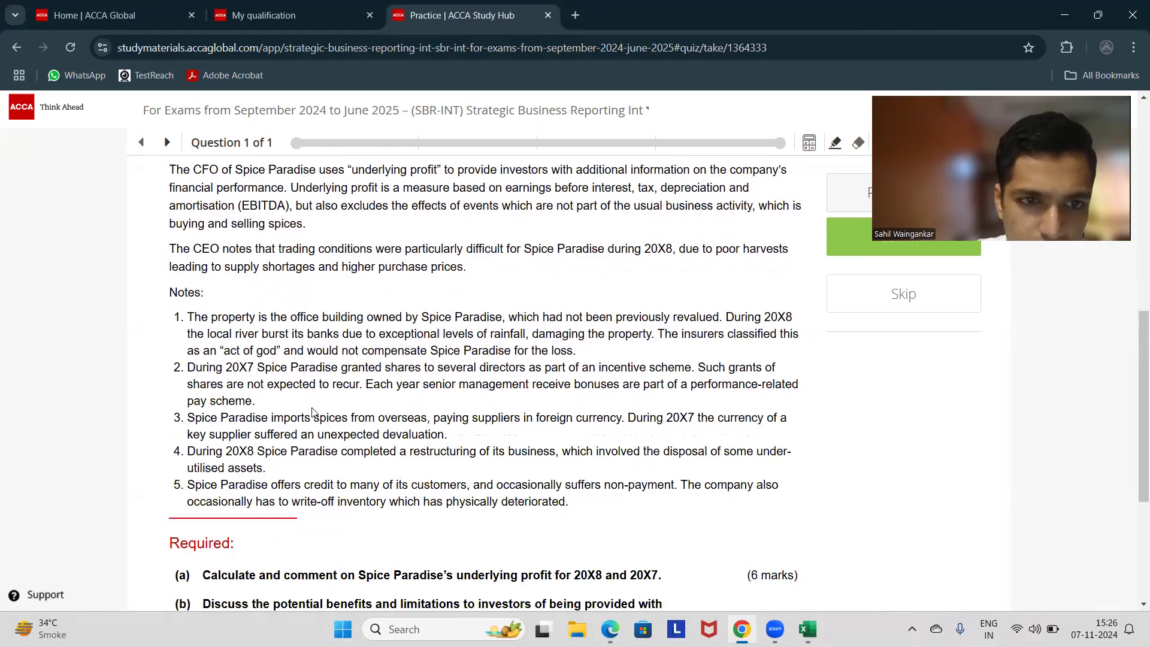
{"action": "left_click_drag", "start_coordinate": [197, 453], "coordinate": [267, 469]}
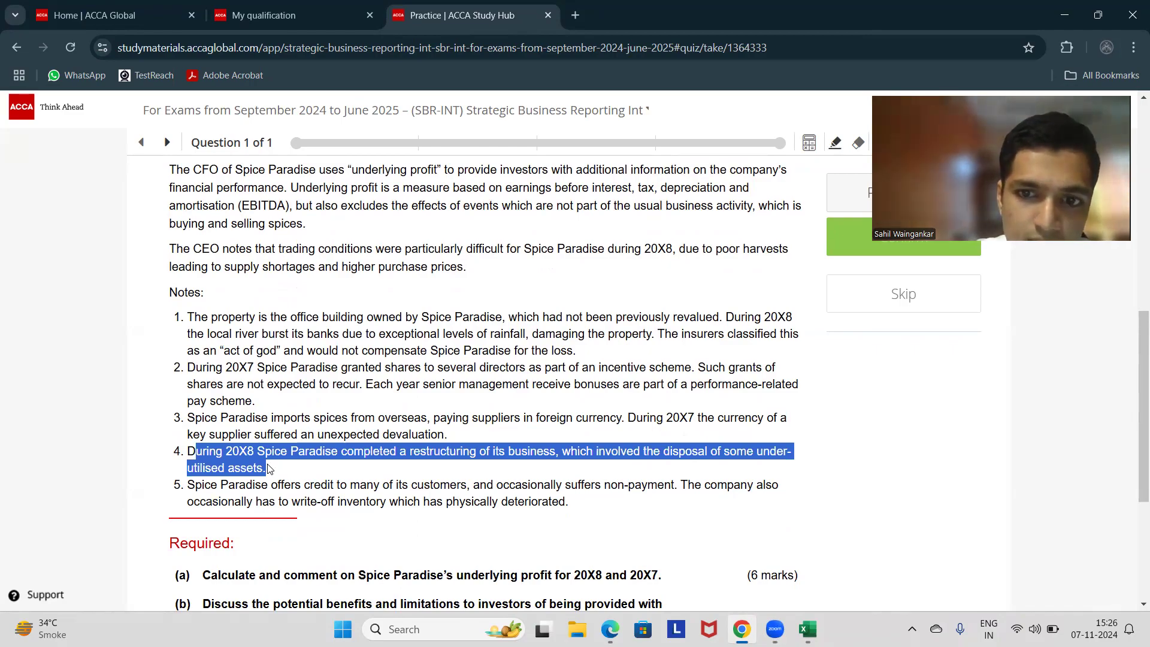
{"action": "scroll", "coordinate": [344, 348], "scroll_direction": "up", "scroll_amount": 4}
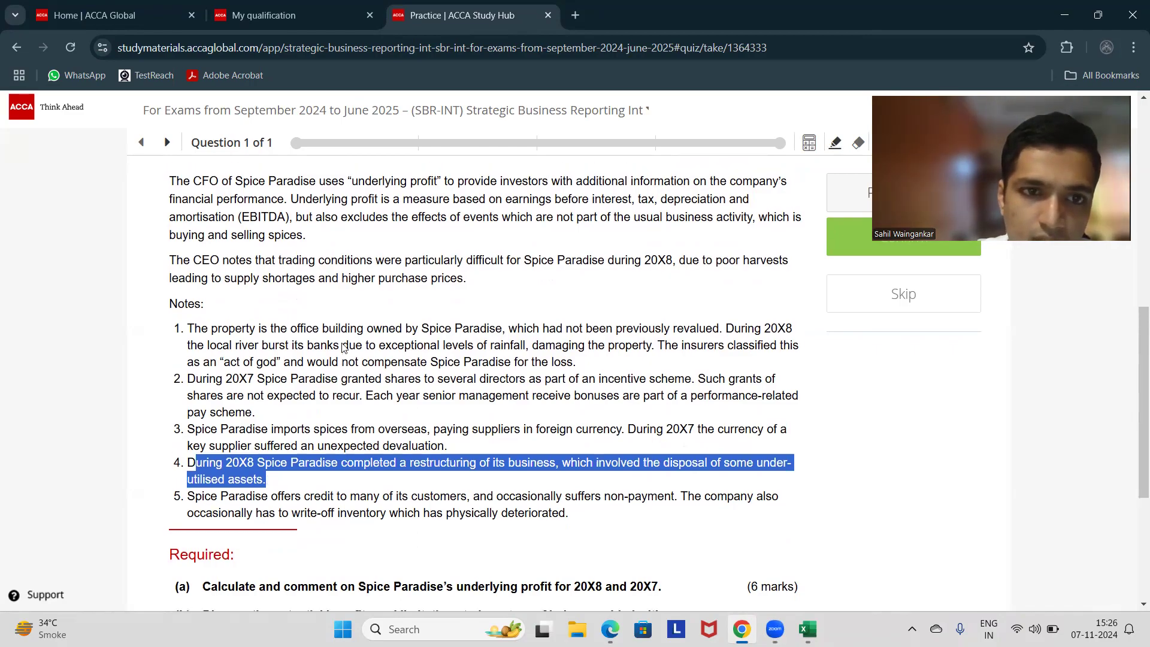
{"action": "mouse_move", "coordinate": [168, 286]}
{"action": "left_mouse_down"}
{"action": "mouse_move", "coordinate": [287, 282]}
{"action": "mouse_move", "coordinate": [204, 285]}
{"action": "mouse_move", "coordinate": [171, 169]}
{"action": "mouse_move", "coordinate": [173, 284]}
{"action": "left_mouse_up"}
{"action": "left_click", "coordinate": [285, 294]}
{"action": "key", "text": "ctrl+c"}
{"action": "key", "text": "alt+Tab"}
{"action": "left_click", "coordinate": [264, 398]}
{"action": "key", "text": "ctrl+v"}
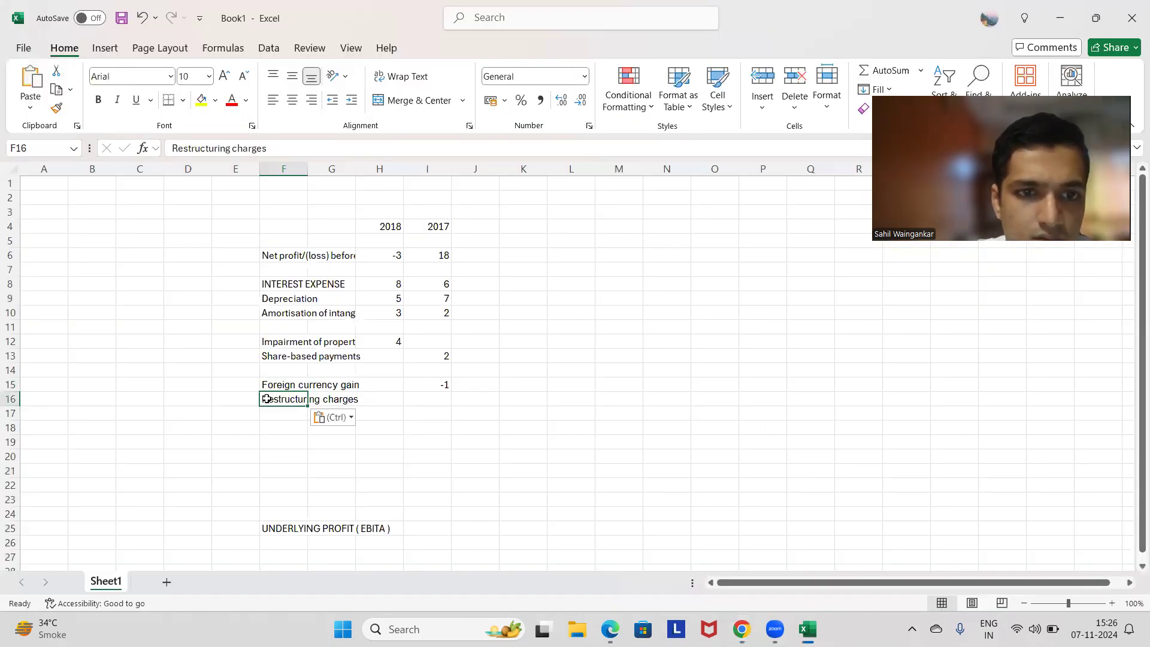
Step: Enter the 2018 restructuring charges of 4 in H16, checking the amount against the browser extract
{"action": "left_click", "coordinate": [444, 399]}
{"action": "key", "text": "alt+Tab"}
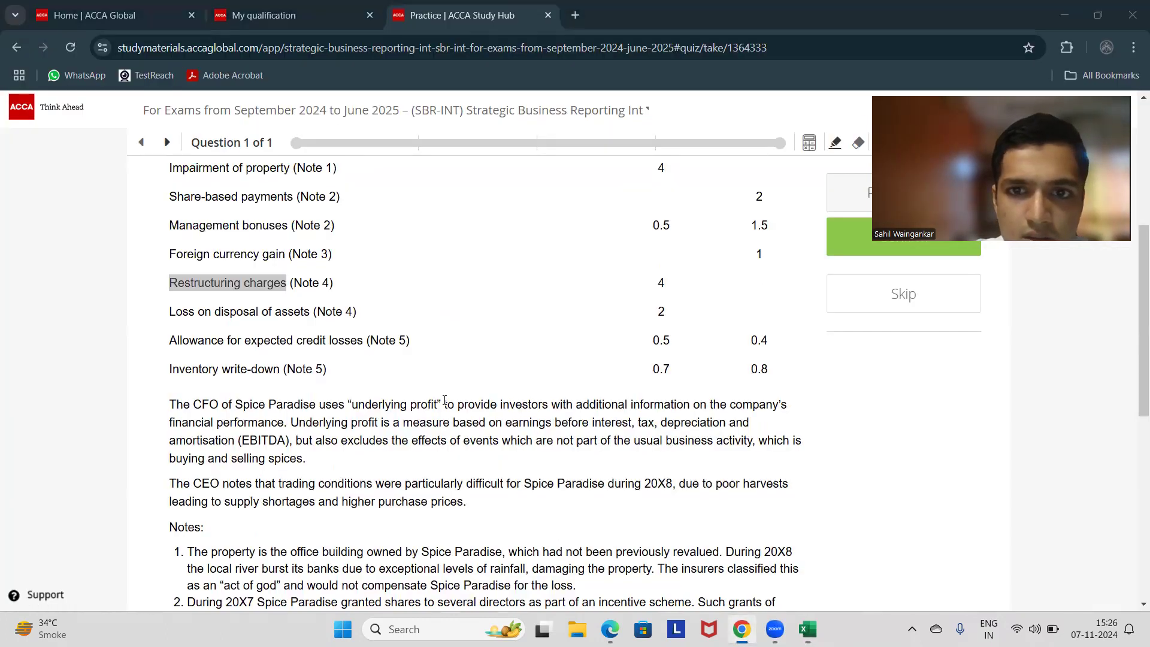
{"action": "key", "text": "alt+Tab"}
{"action": "left_click", "coordinate": [400, 399]}
{"action": "type", "text": "4"}
{"action": "key", "text": "Left"}
{"action": "key", "text": "Down"}
{"action": "key", "text": "Down"}
{"action": "key", "text": "Left"}
Step: Reread the notes in the browser to judge how the loss on disposal of assets should be treated
{"action": "key", "text": "alt+Tab"}
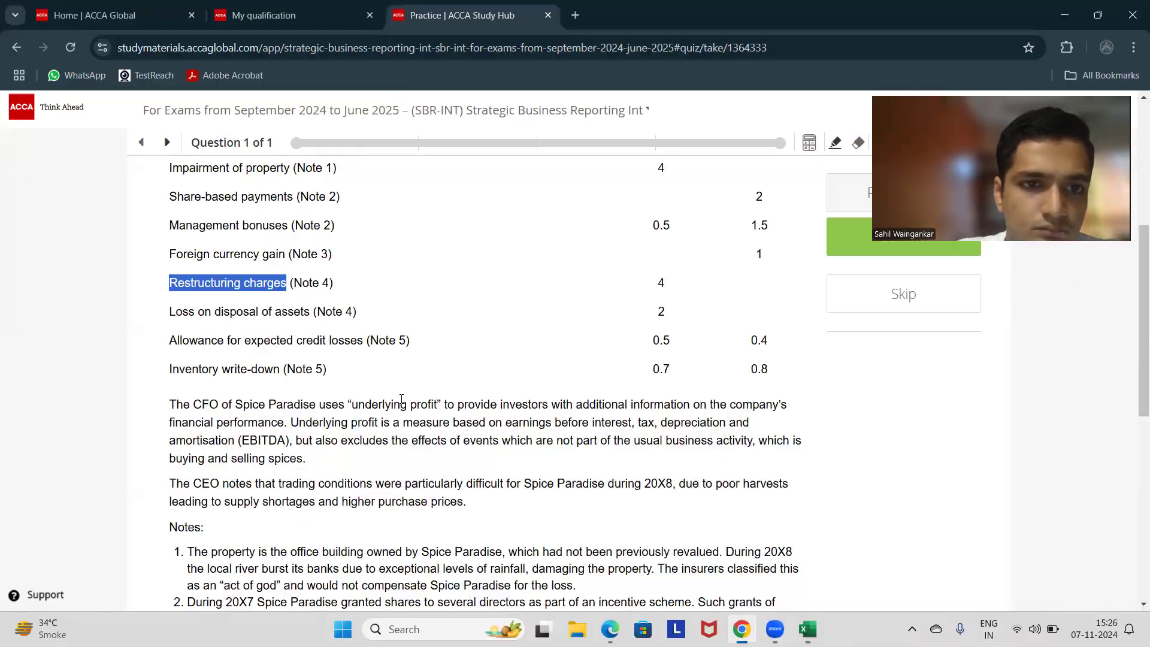
{"action": "key", "text": "alt+Tab"}
{"action": "key", "text": "alt+Tab"}
{"action": "scroll", "coordinate": [418, 455], "scroll_direction": "down", "scroll_amount": 2}
{"action": "scroll", "coordinate": [419, 455], "scroll_direction": "down", "scroll_amount": 1}
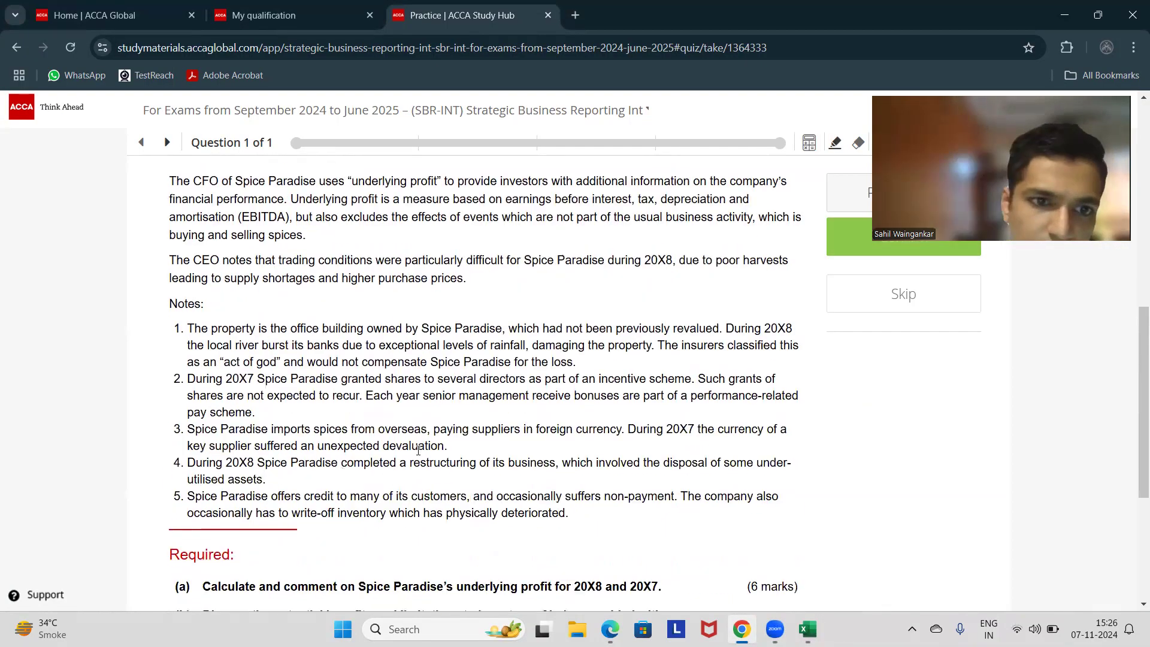
{"action": "key", "text": "alt+Tab"}
{"action": "key", "text": "alt+Tab"}
{"action": "scroll", "coordinate": [351, 379], "scroll_direction": "up", "scroll_amount": 4}
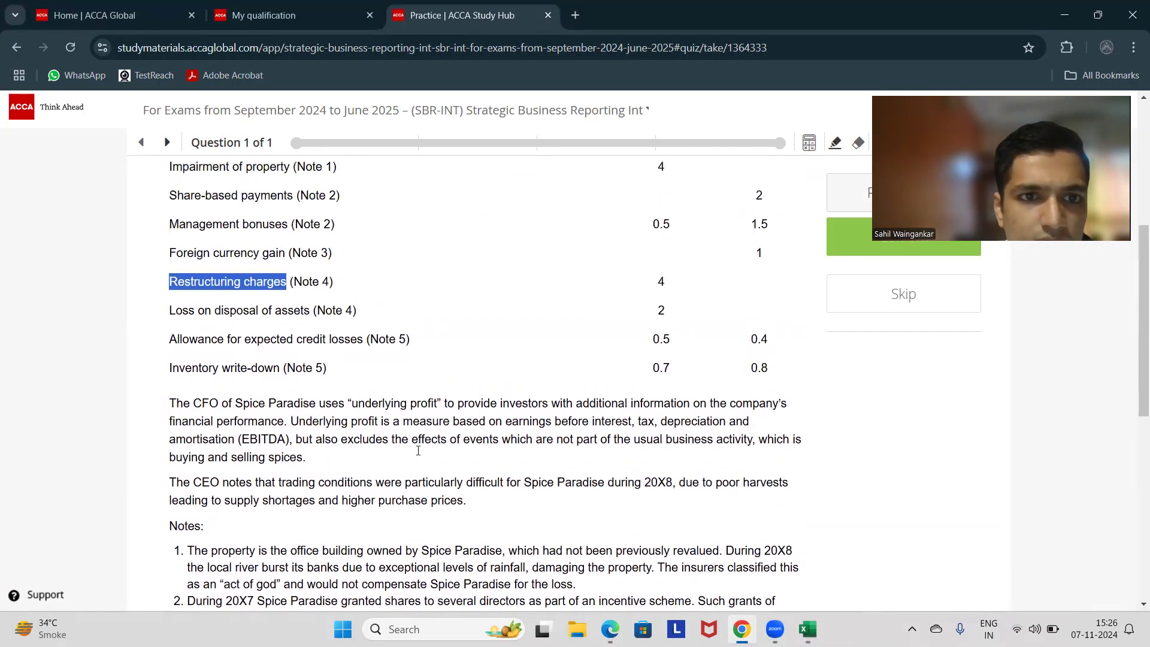
Step: Copy "Loss on disposal of assets" without its note reference from the browser into F17 and enter 2 for 2018 in H17
{"action": "left_click", "coordinate": [174, 316]}
{"action": "left_click_drag", "start_coordinate": [171, 313], "coordinate": [313, 312]}
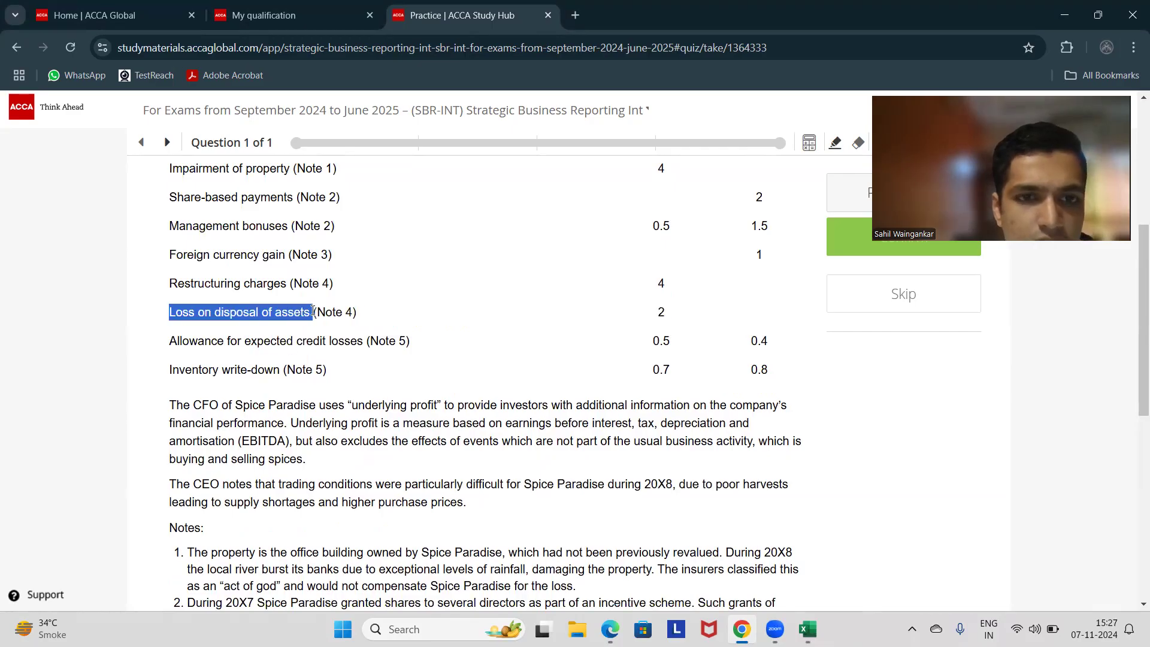
{"action": "key", "text": "ctrl+c"}
{"action": "key", "text": "alt+Tab"}
{"action": "left_click", "coordinate": [283, 412]}
{"action": "key", "text": "ctrl+v"}
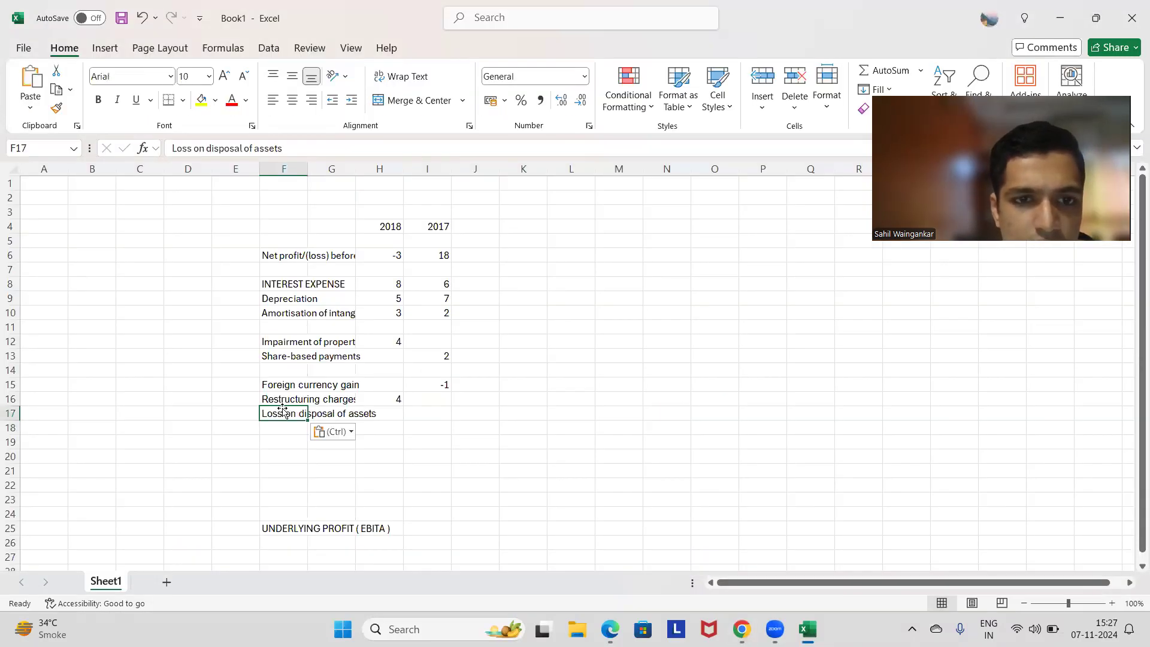
{"action": "left_click", "coordinate": [374, 412]}
{"action": "type", "text": "2"}
{"action": "key", "text": "Return"}
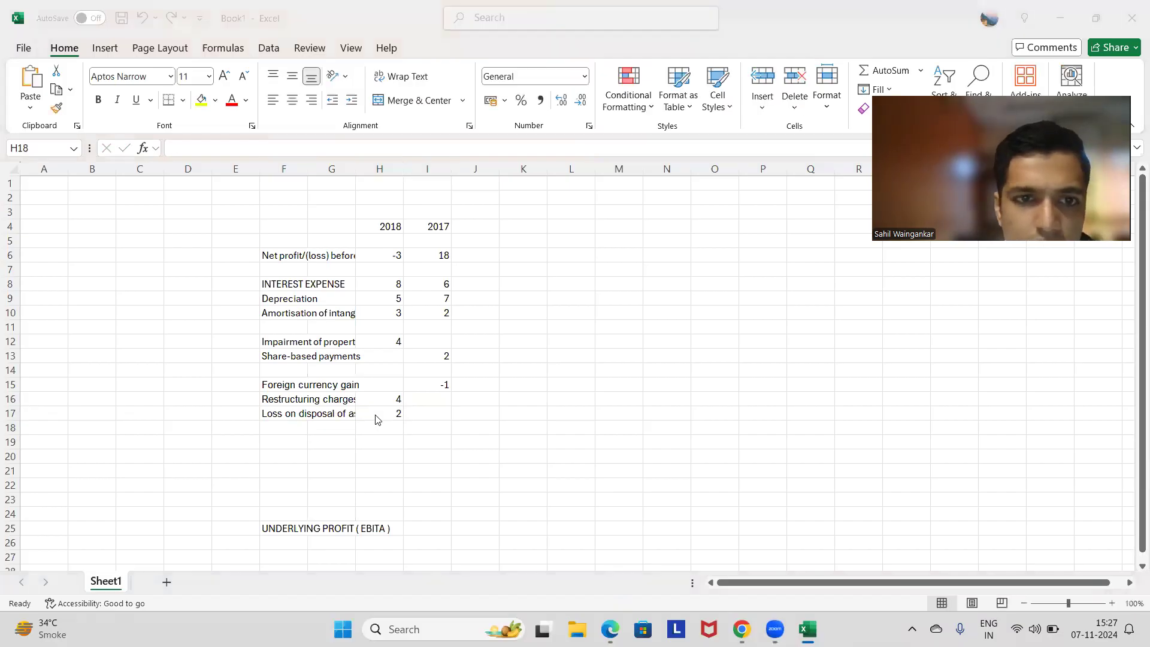
Step: Read note 5 and the underlying profit definition in the browser to judge the expected credit loss allowance and inventory write-down
{"action": "key", "text": "alt+Tab"}
{"action": "scroll", "coordinate": [247, 423], "scroll_direction": "down", "scroll_amount": 1}
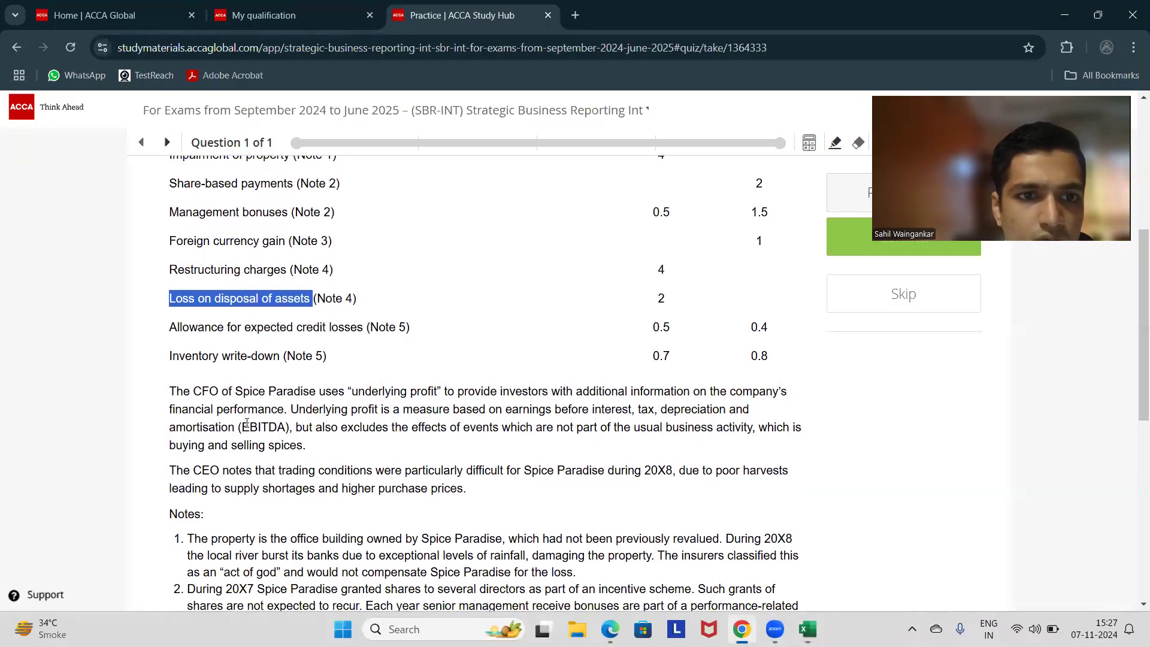
{"action": "scroll", "coordinate": [246, 423], "scroll_direction": "down", "scroll_amount": 1}
{"action": "scroll", "coordinate": [246, 427], "scroll_direction": "down", "scroll_amount": 5}
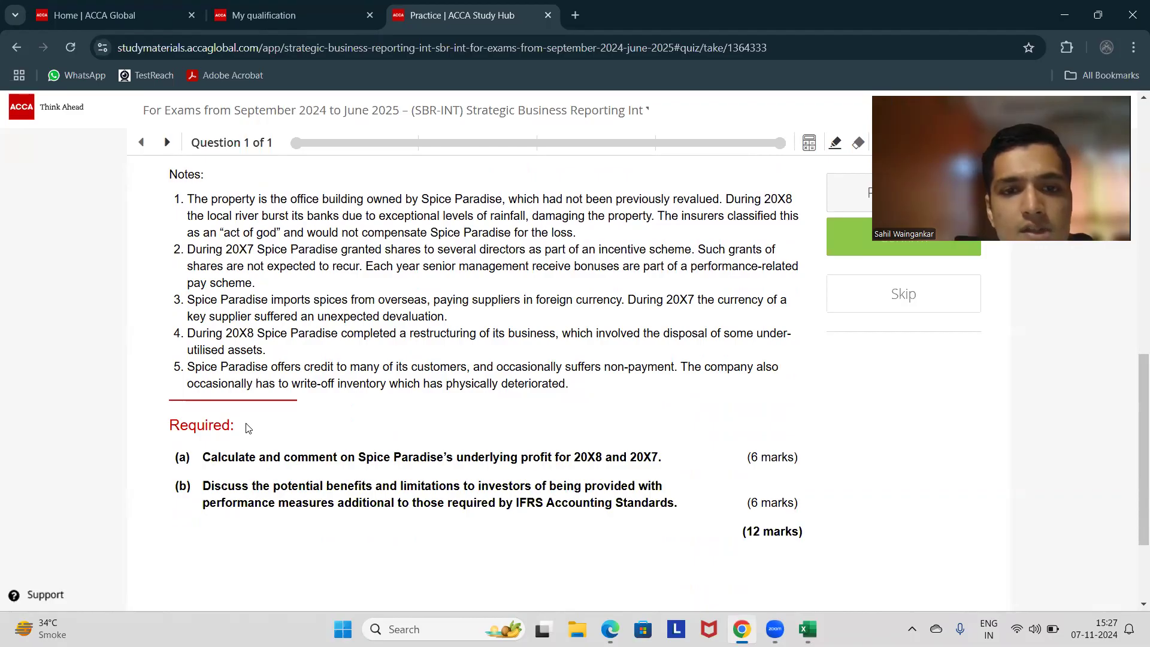
{"action": "scroll", "coordinate": [245, 428], "scroll_direction": "up", "scroll_amount": 6}
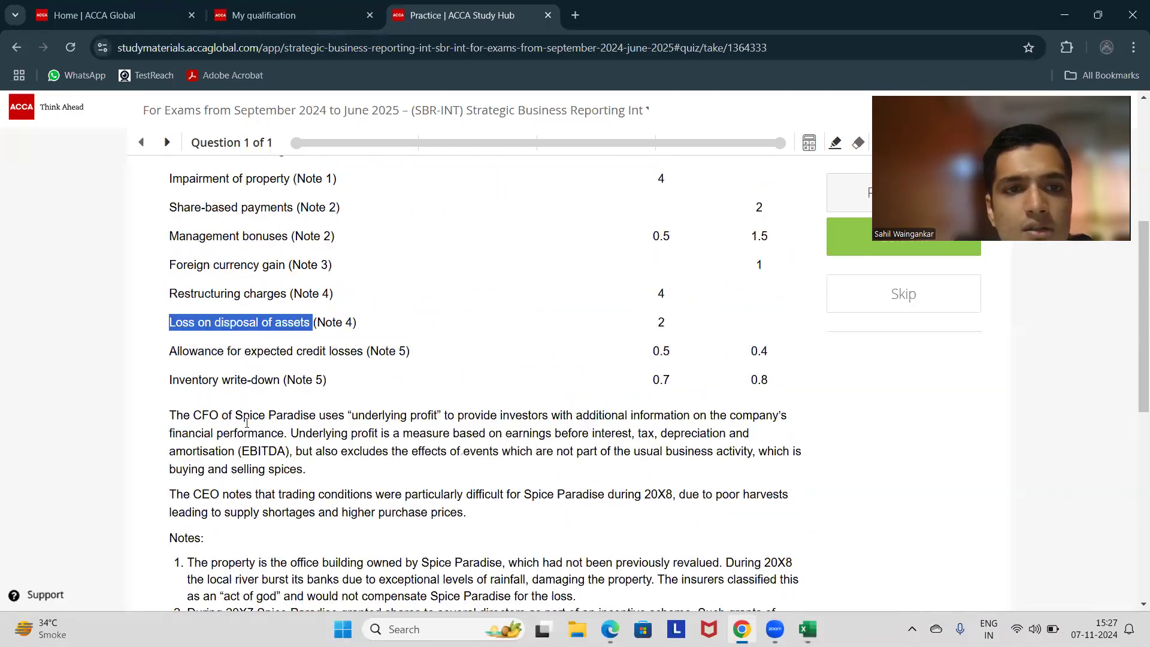
{"action": "scroll", "coordinate": [245, 428], "scroll_direction": "up", "scroll_amount": 1}
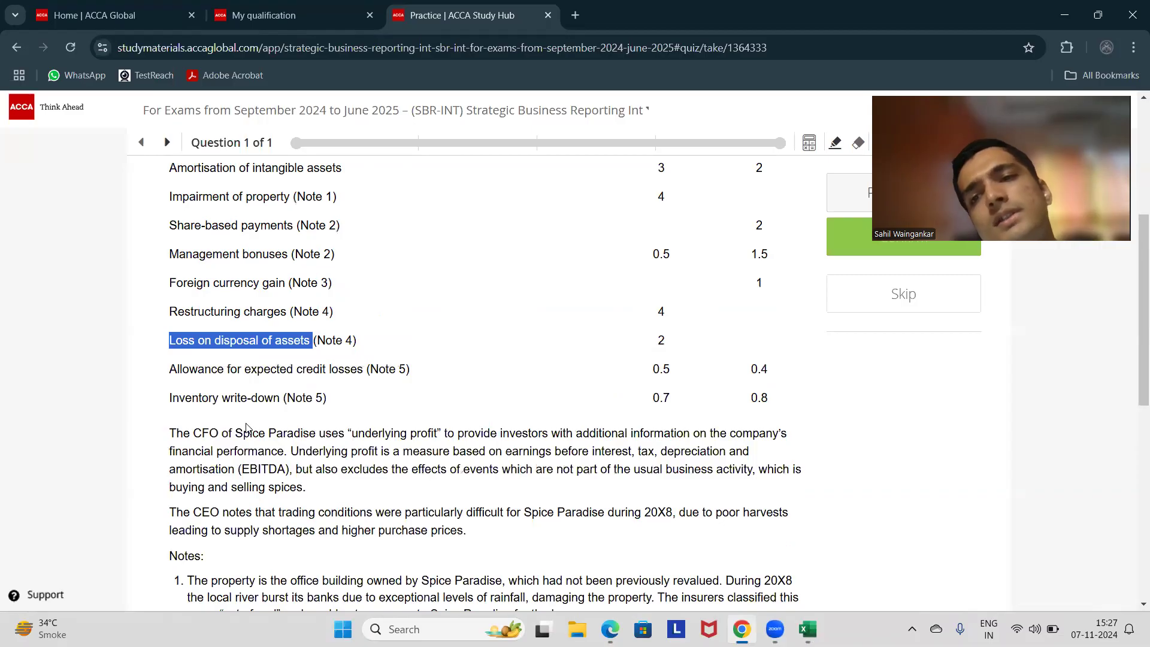
{"action": "key", "text": "alt+Tab"}
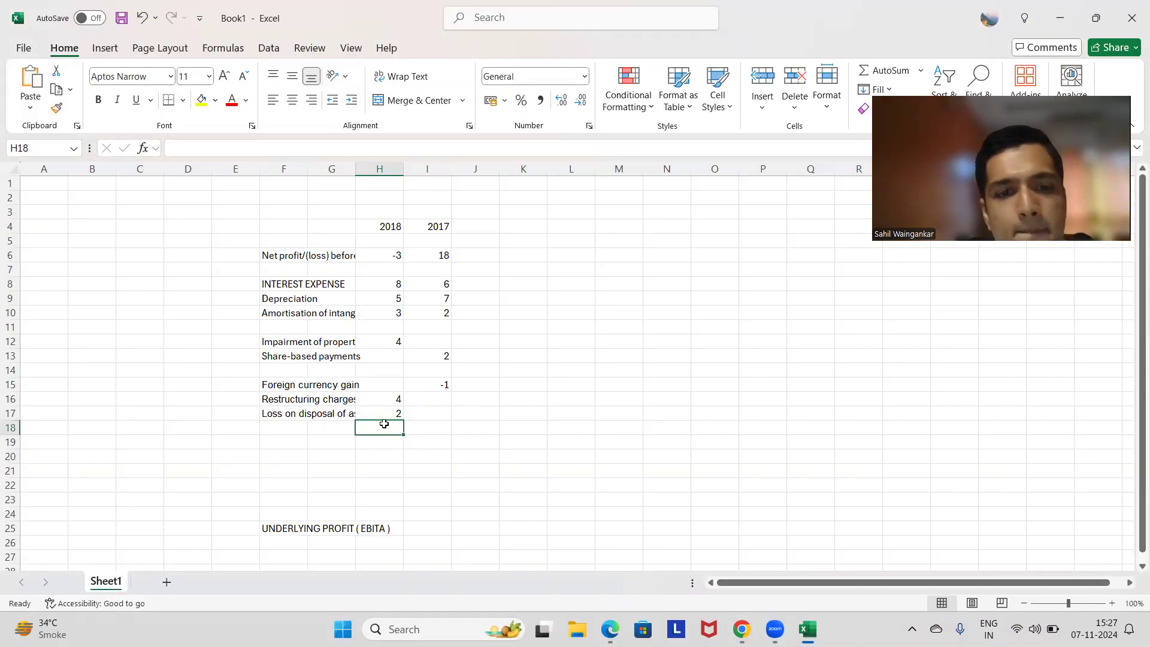
{"action": "left_click", "coordinate": [295, 315]}
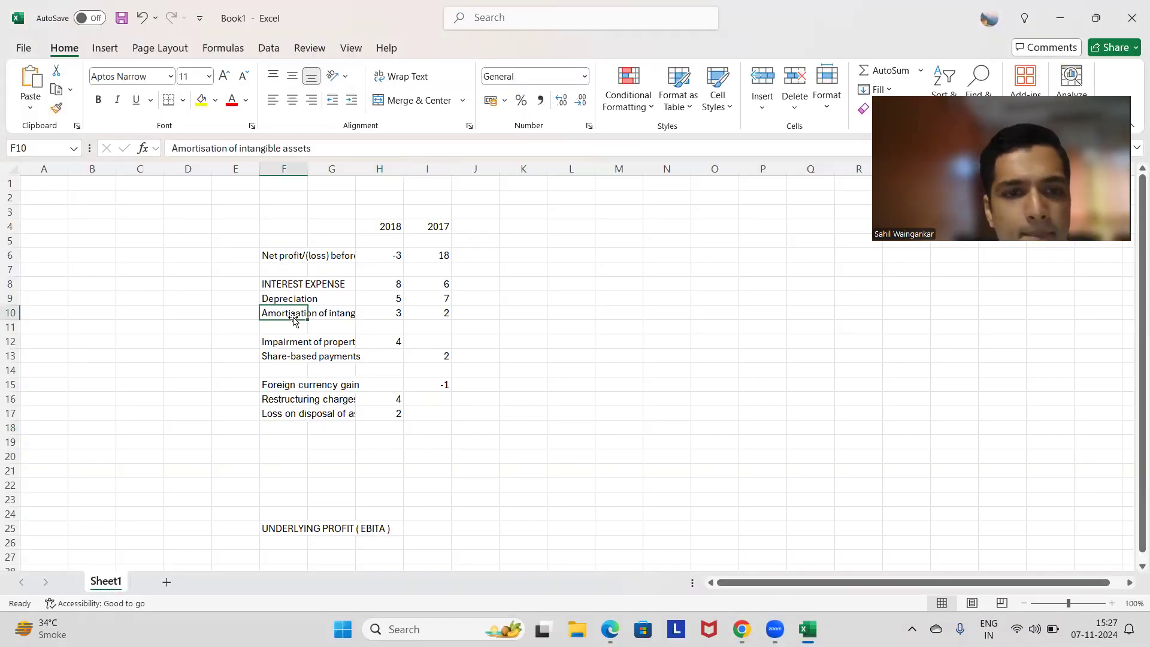
Step: Move the "UNDERLYING PROFIT ( EBITA )" label from F25 up to F22
{"action": "left_click", "coordinate": [62, 109]}
{"action": "left_click_drag", "start_coordinate": [293, 337], "coordinate": [303, 471]}
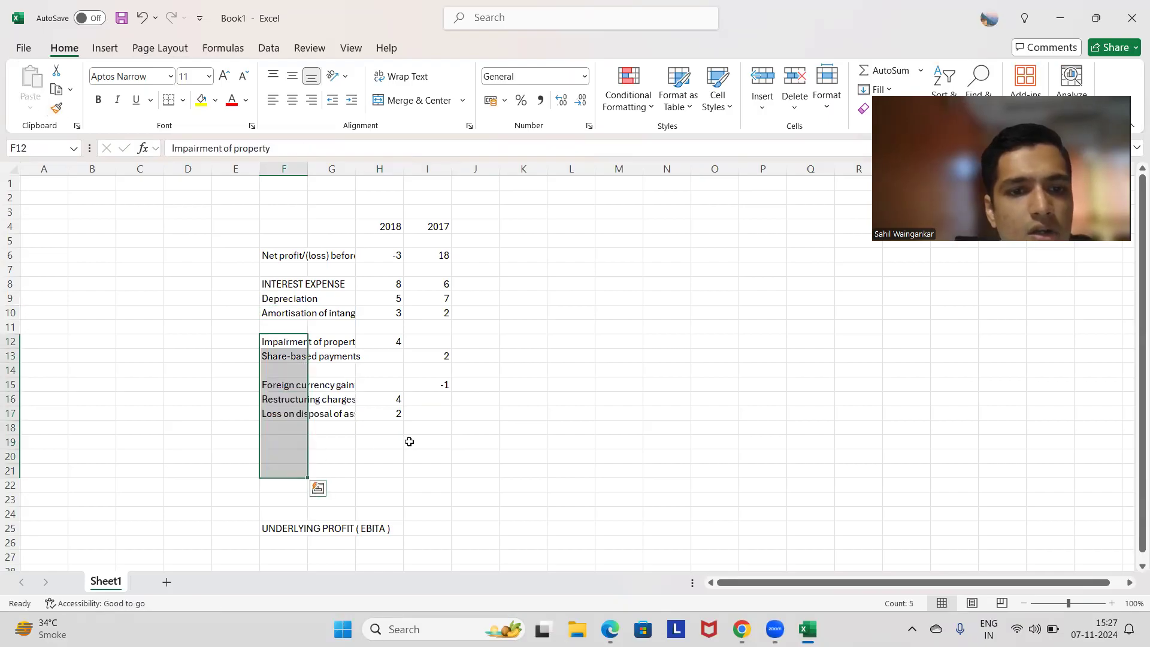
{"action": "left_click", "coordinate": [408, 442]}
{"action": "left_click", "coordinate": [291, 529]}
{"action": "key", "text": "ctrl+c"}
{"action": "left_click", "coordinate": [289, 476]}
{"action": "left_click", "coordinate": [294, 484]}
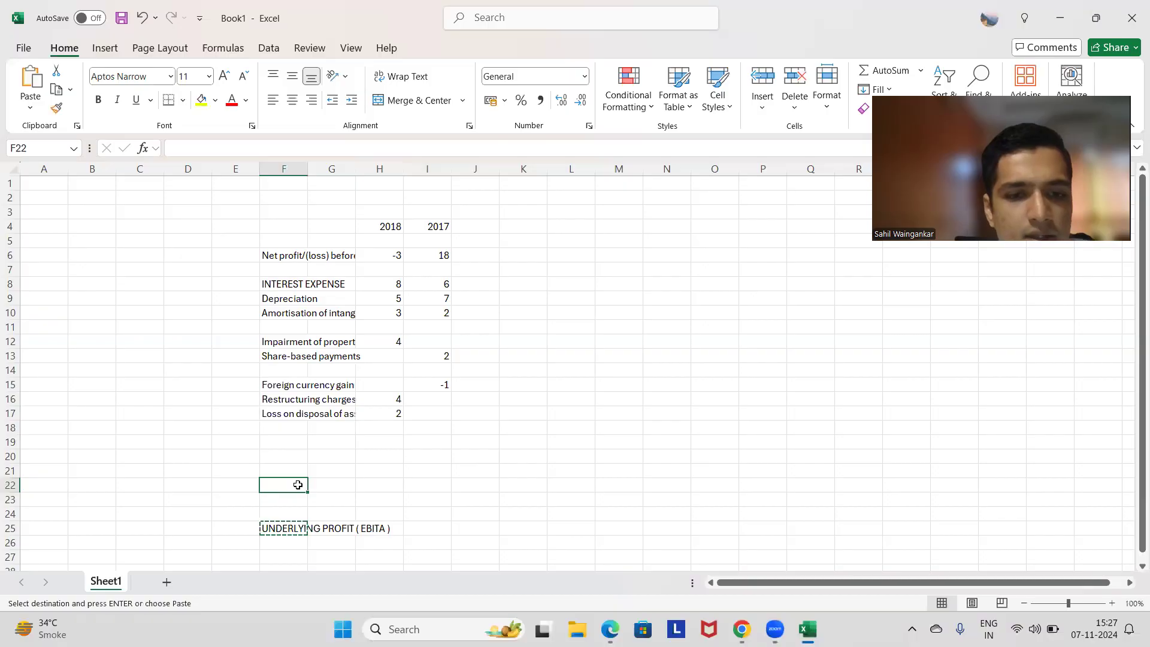
{"action": "key", "text": "Return"}
Step: Enter =SUM(H5:H21) in H22 to total the 2018 underlying profit
{"action": "left_click", "coordinate": [398, 482]}
{"action": "type", "text": "="}
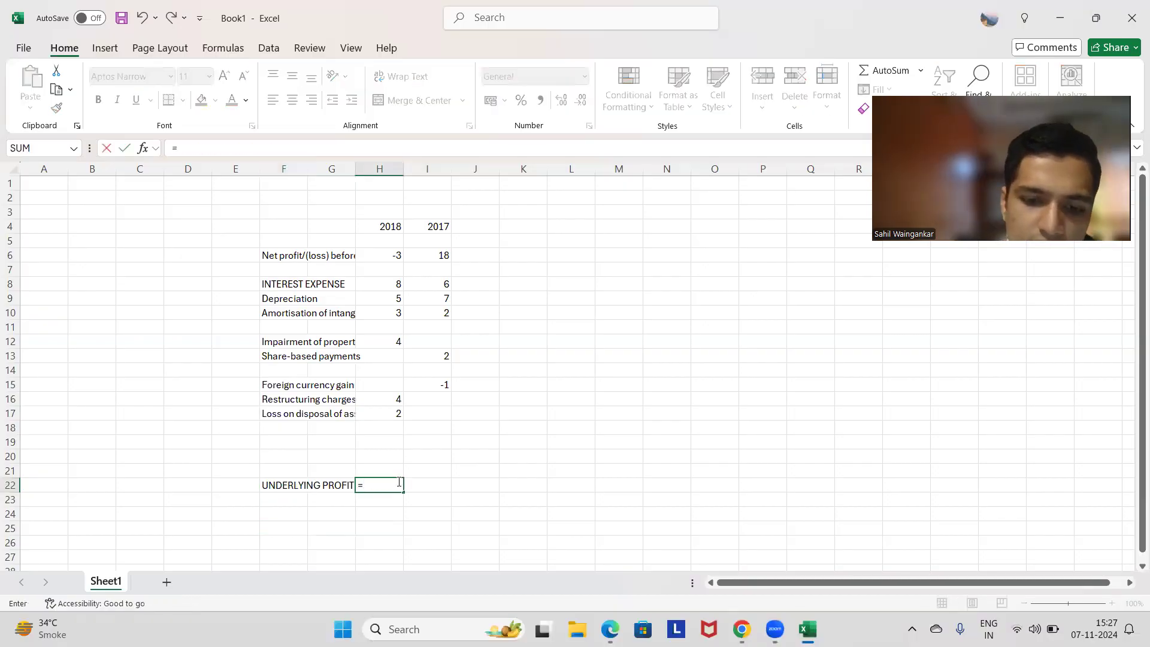
{"action": "type", "text": "SUM("}
{"action": "key", "text": "Up"}
{"action": "key", "text": "shift+Up"}
{"action": "key", "text": "shift+Up"}
{"action": "key", "text": "shift+Up"}
{"action": "key", "text": "shift+Up"}
{"action": "key", "text": "shift+Up"}
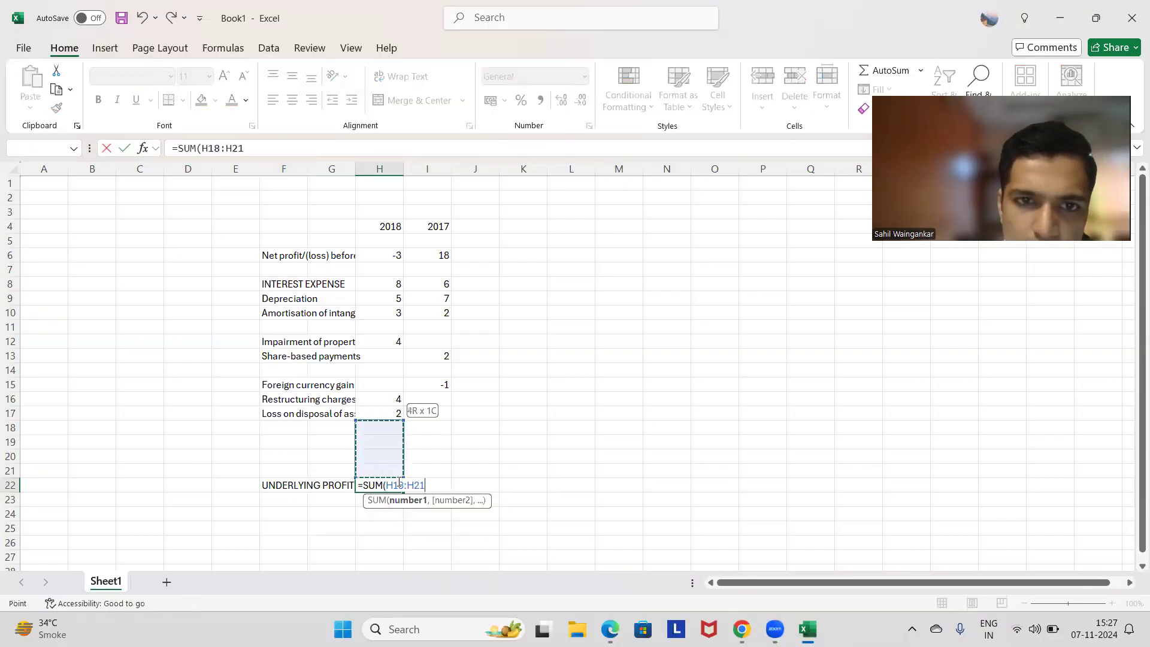
{"action": "key", "text": "shift+Up"}
{"action": "key", "text": "shift+Up"}
{"action": "key", "text": "shift+Up"}
{"action": "key", "text": "shift+Up"}
{"action": "key", "text": "shift+Up"}
{"action": "key", "text": "shift+Up"}
{"action": "key", "text": "shift+Up"}
{"action": "key", "text": "shift+Up"}
{"action": "key", "text": "shift+Up"}
{"action": "key", "text": "shift+Up"}
{"action": "key", "text": "shift+Up"}
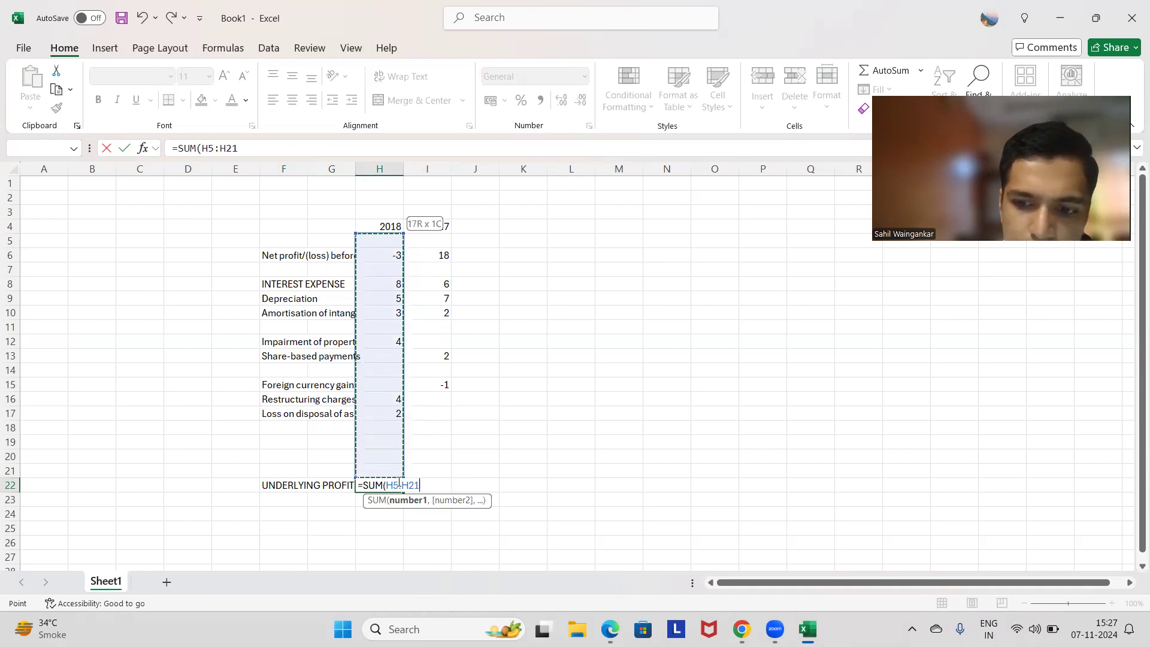
{"action": "key", "text": "Return"}
Step: Copy the total formula from H22 to I22 for 2017 and make the underlying profit row F22:I22 bold
{"action": "left_click", "coordinate": [397, 481]}
{"action": "key", "text": "ctrl+c"}
{"action": "key", "text": "Right"}
{"action": "key", "text": "ctrl+v"}
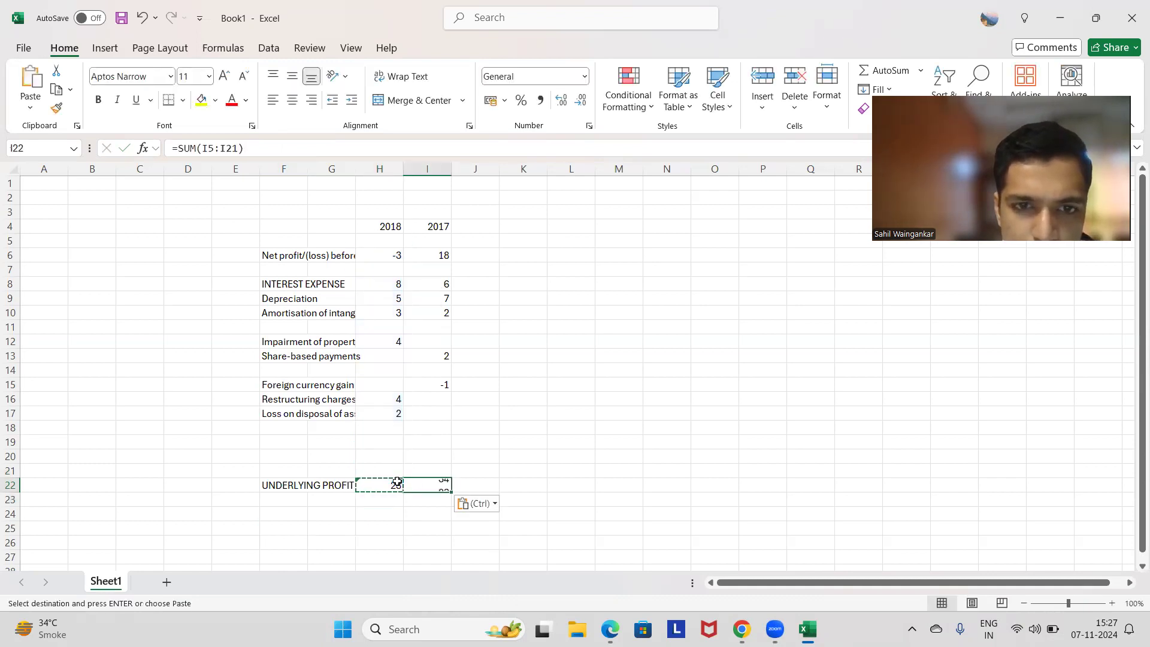
{"action": "key", "text": "shift+Left"}
{"action": "key", "text": "shift+Left"}
{"action": "key", "text": "shift+Left"}
{"action": "key", "text": "ctrl+b"}
{"action": "left_click", "coordinate": [487, 444]}
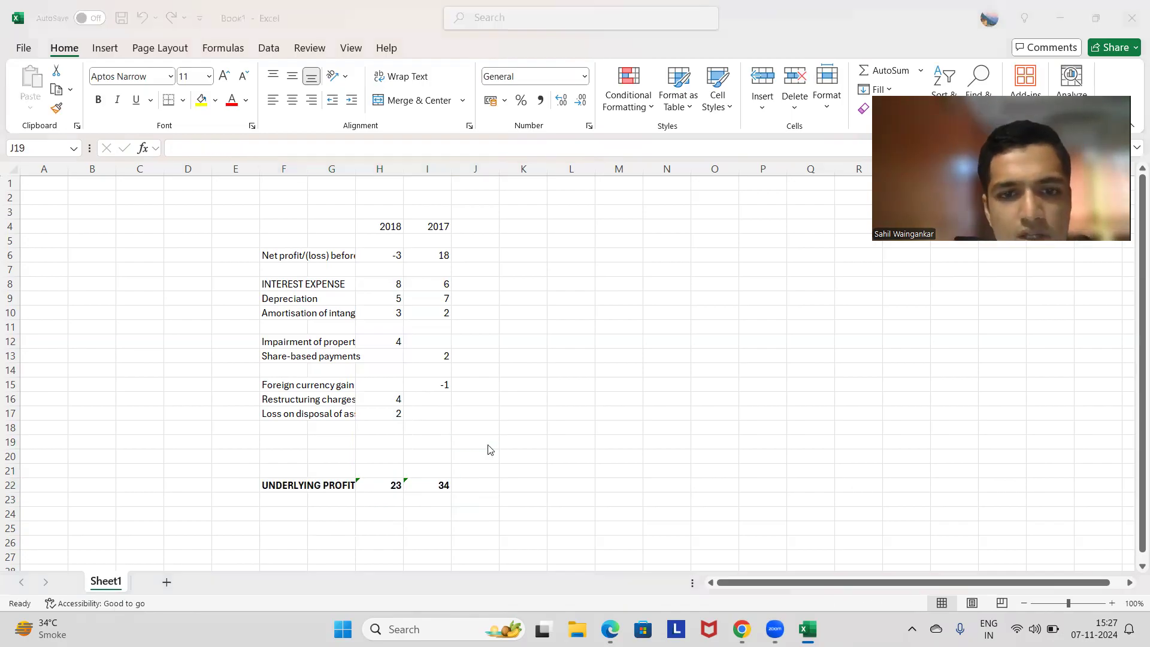
Step: Switch to the browser question, review the notes and requirements, enter a first name as the response and submit it to reveal the model answer
{"action": "key", "text": "alt+Tab"}
{"action": "scroll", "coordinate": [580, 346], "scroll_direction": "down", "scroll_amount": 3}
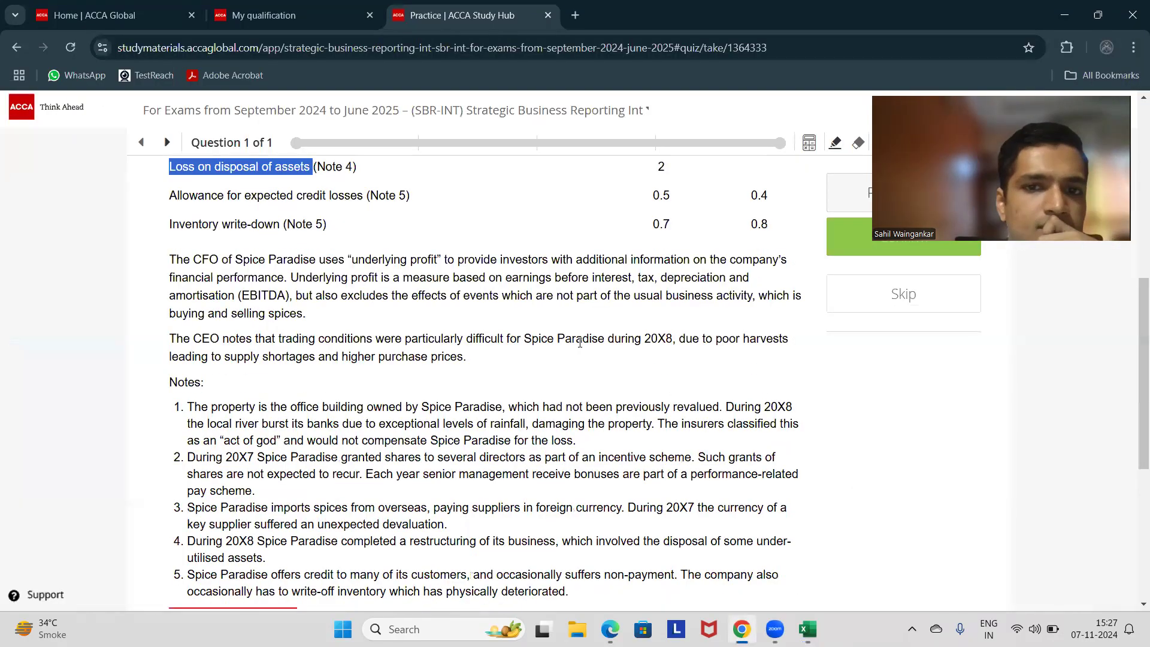
{"action": "scroll", "coordinate": [579, 343], "scroll_direction": "down", "scroll_amount": 4}
{"action": "scroll", "coordinate": [579, 347], "scroll_direction": "up", "scroll_amount": 2}
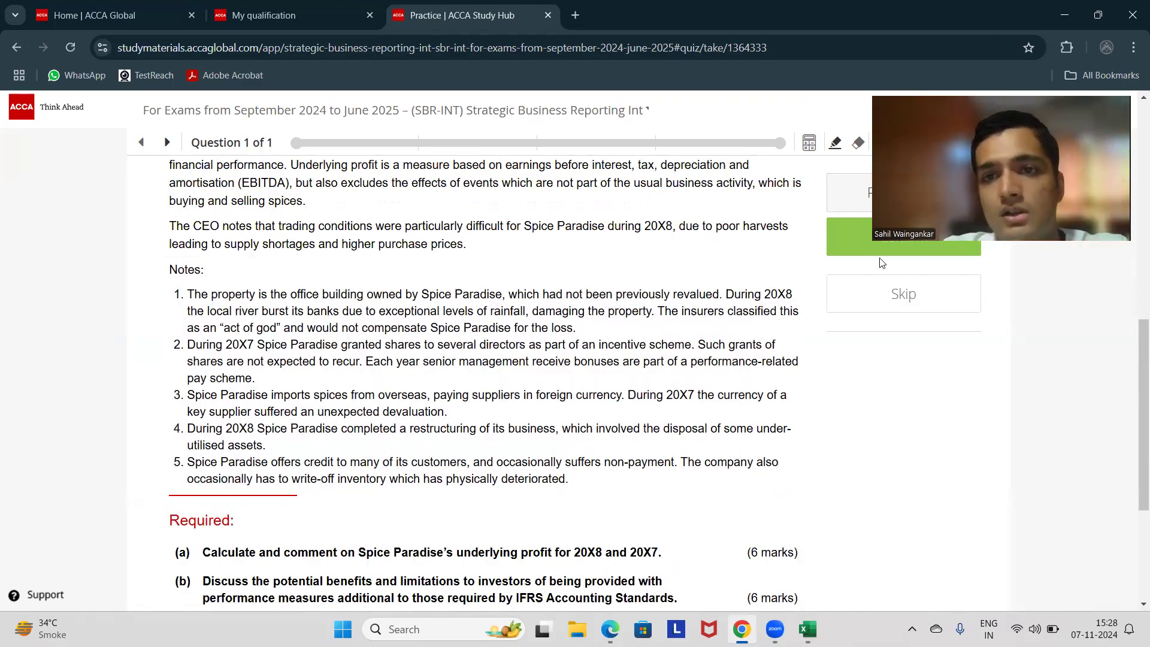
{"action": "scroll", "coordinate": [399, 434], "scroll_direction": "down", "scroll_amount": 5}
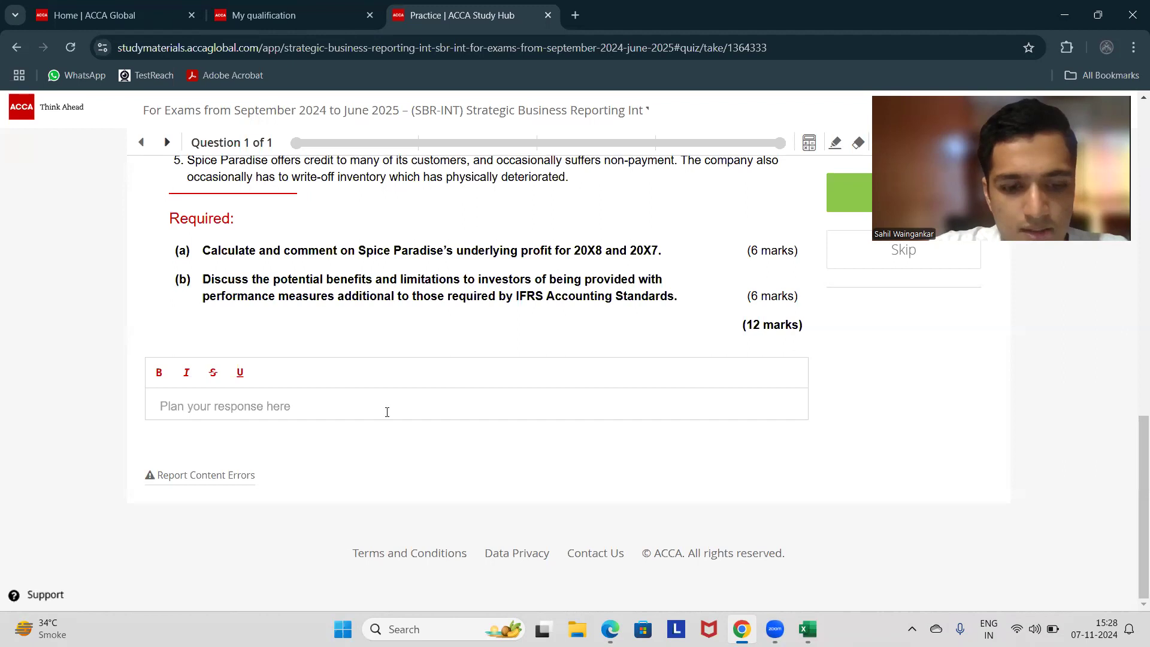
{"action": "type", "text": "SAHIL"}
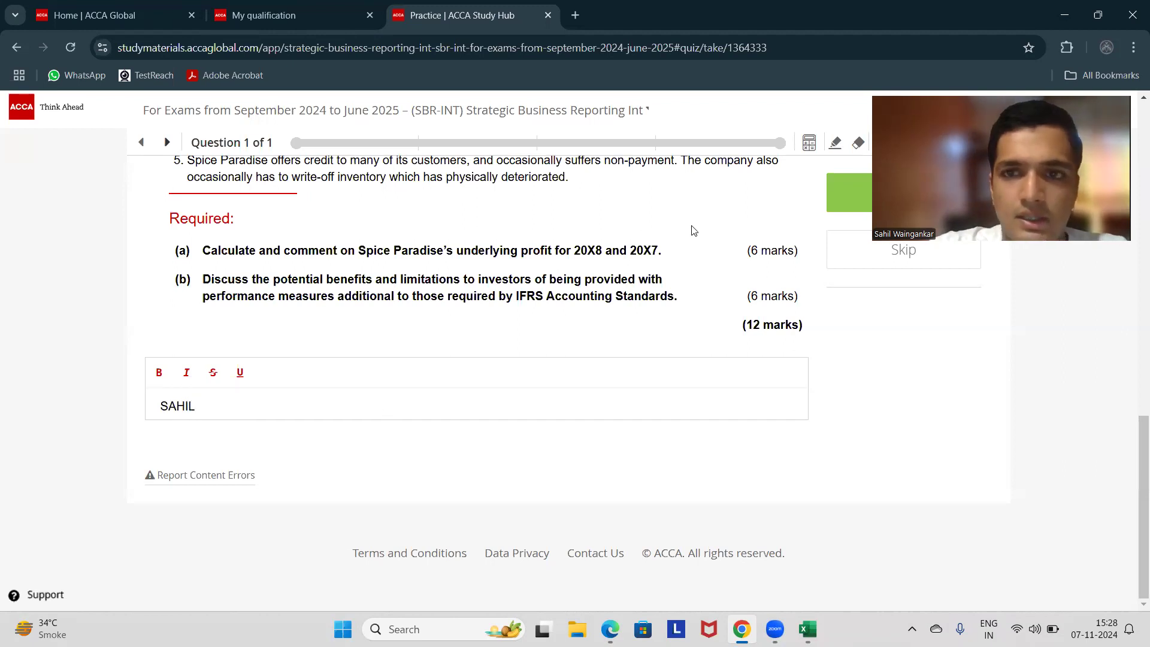
{"action": "left_click", "coordinate": [845, 193]}
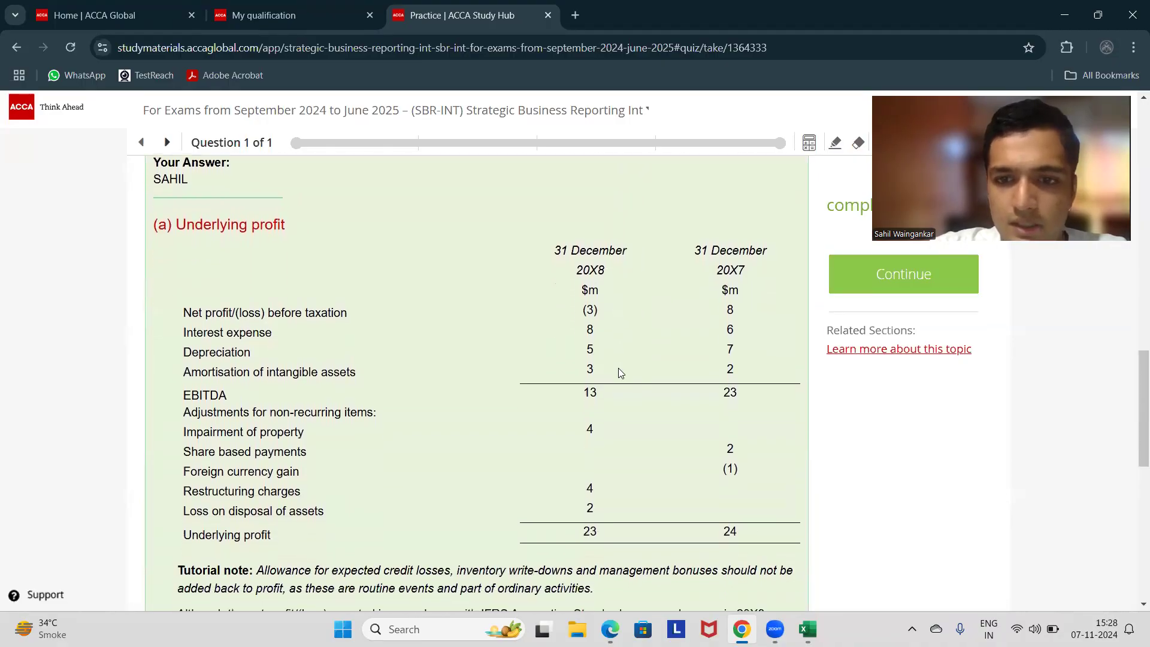
Step: Compare the Excel schedule with the model answer and check the 20X7 net profit figure against the question's extract
{"action": "key", "text": "alt+Tab"}
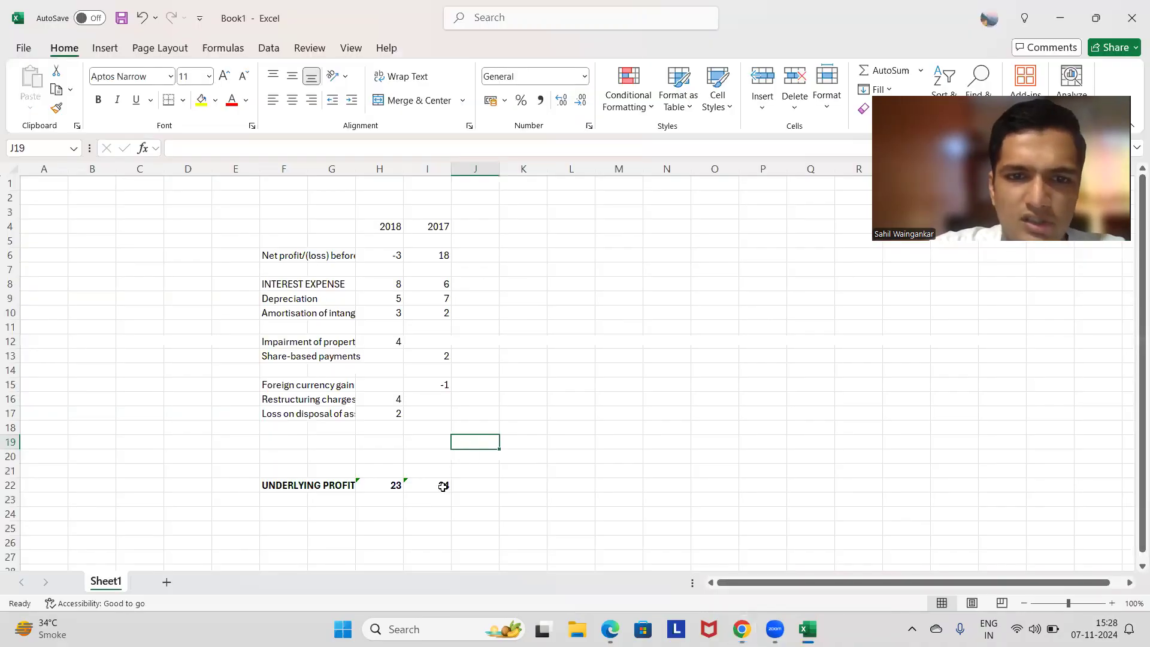
{"action": "key", "text": "alt+Tab"}
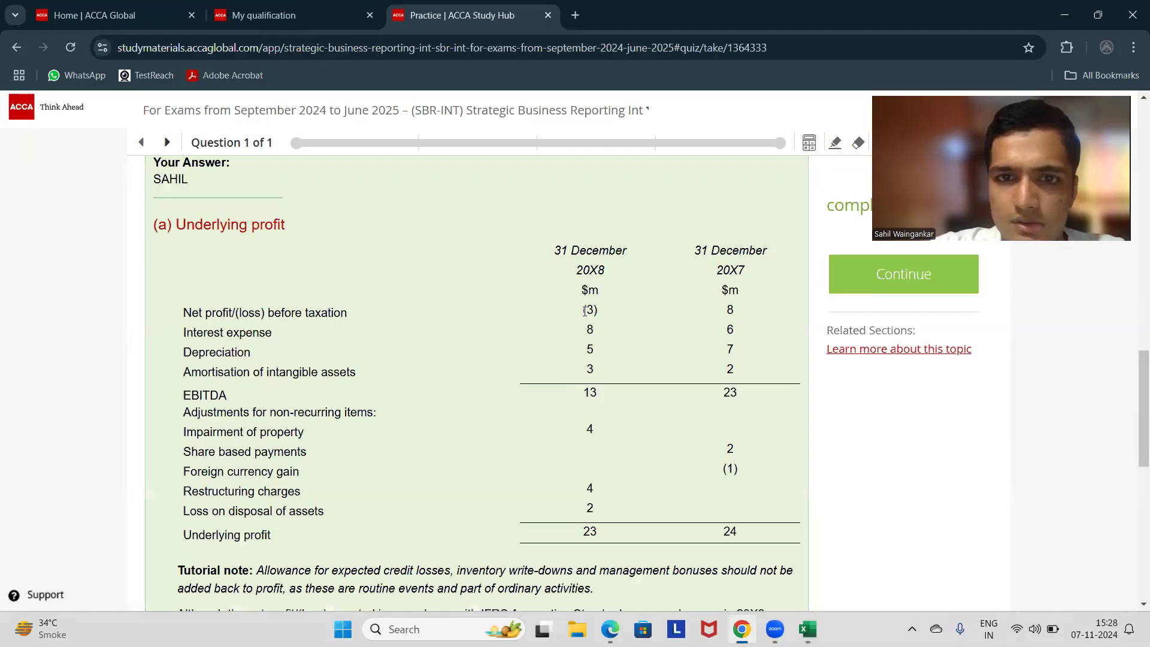
{"action": "scroll", "coordinate": [595, 313], "scroll_direction": "up", "scroll_amount": 10}
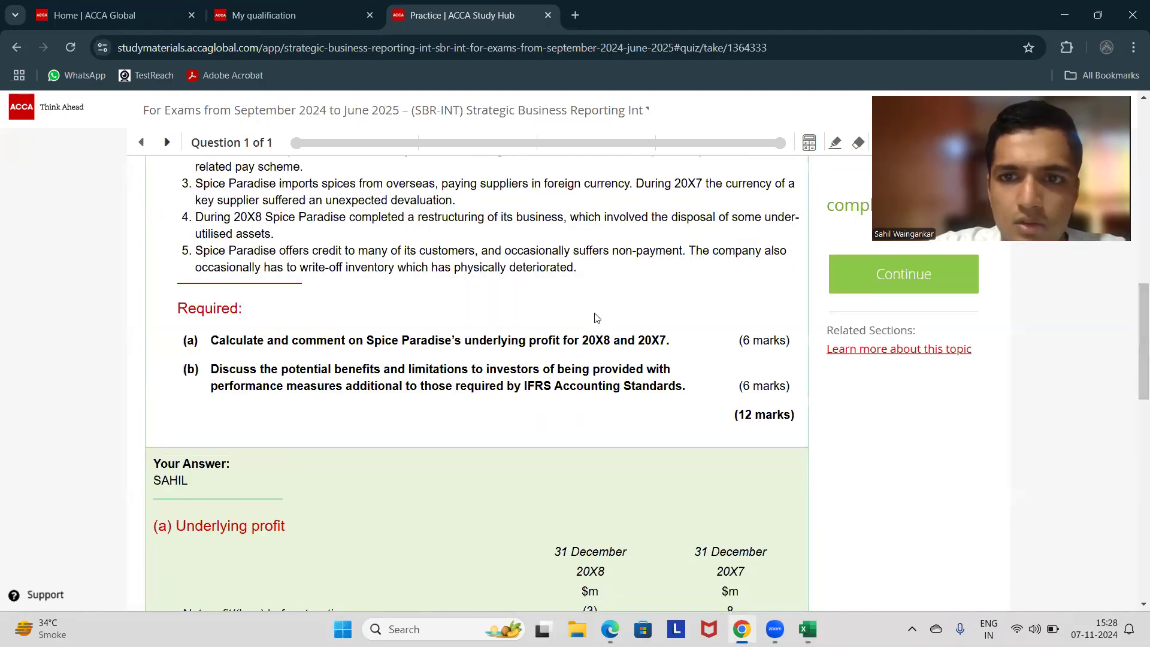
{"action": "left_click_drag", "start_coordinate": [766, 393], "coordinate": [743, 392]}
{"action": "scroll", "coordinate": [743, 393], "scroll_direction": "down", "scroll_amount": 3}
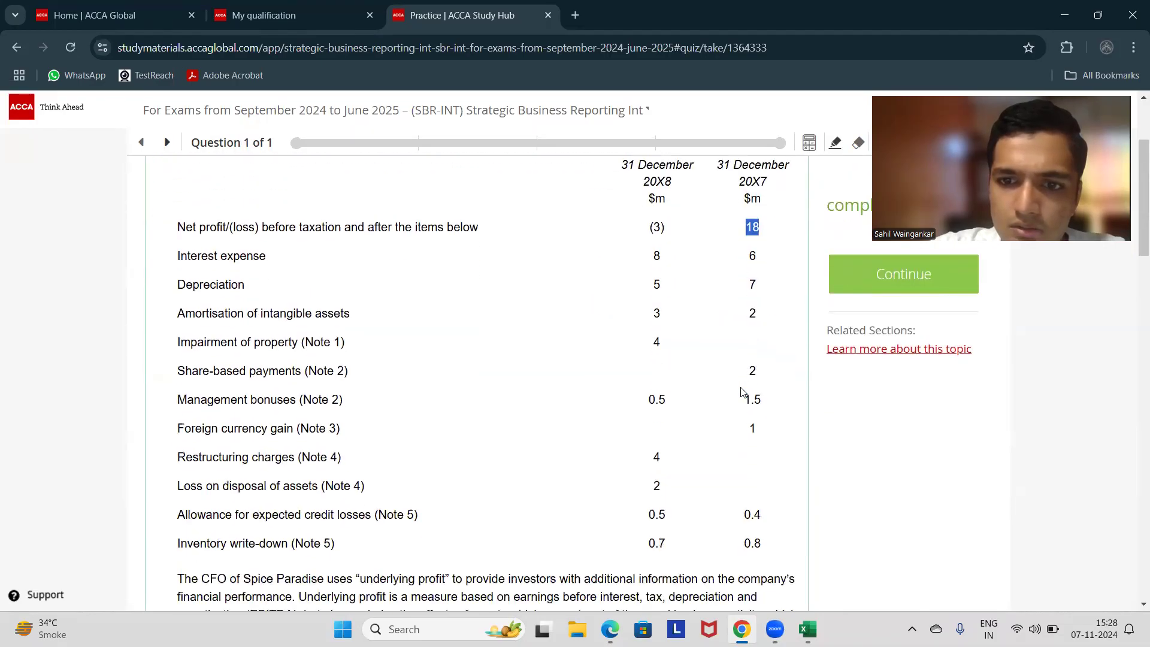
{"action": "scroll", "coordinate": [741, 391], "scroll_direction": "down", "scroll_amount": 10}
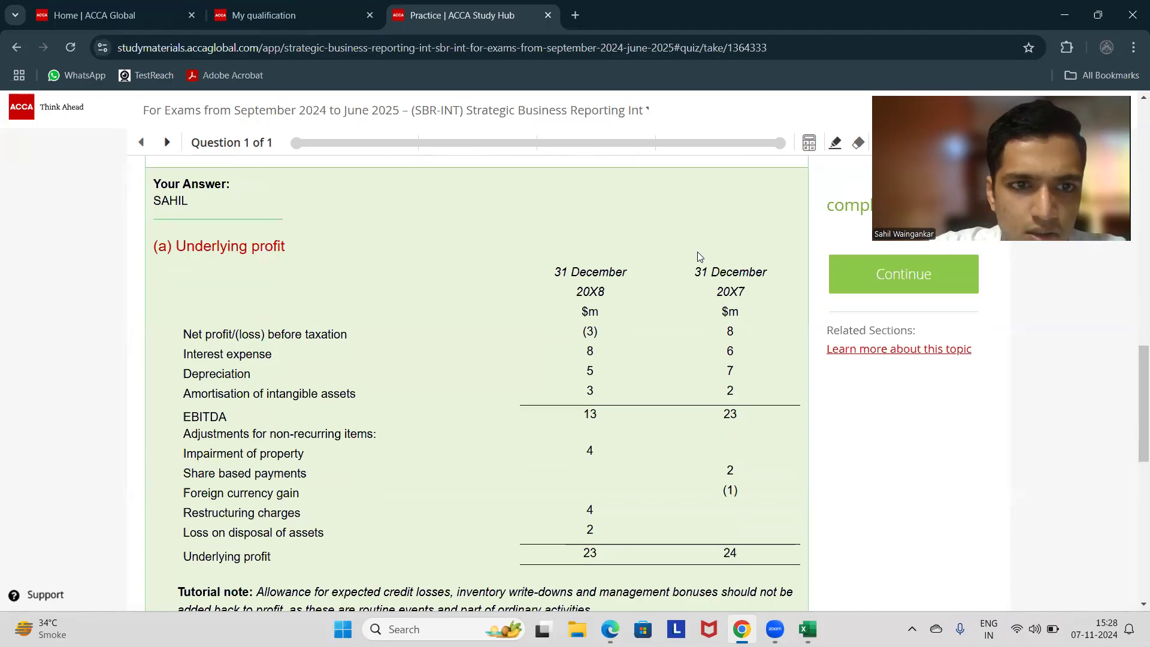
{"action": "scroll", "coordinate": [695, 256], "scroll_direction": "up", "scroll_amount": 12}
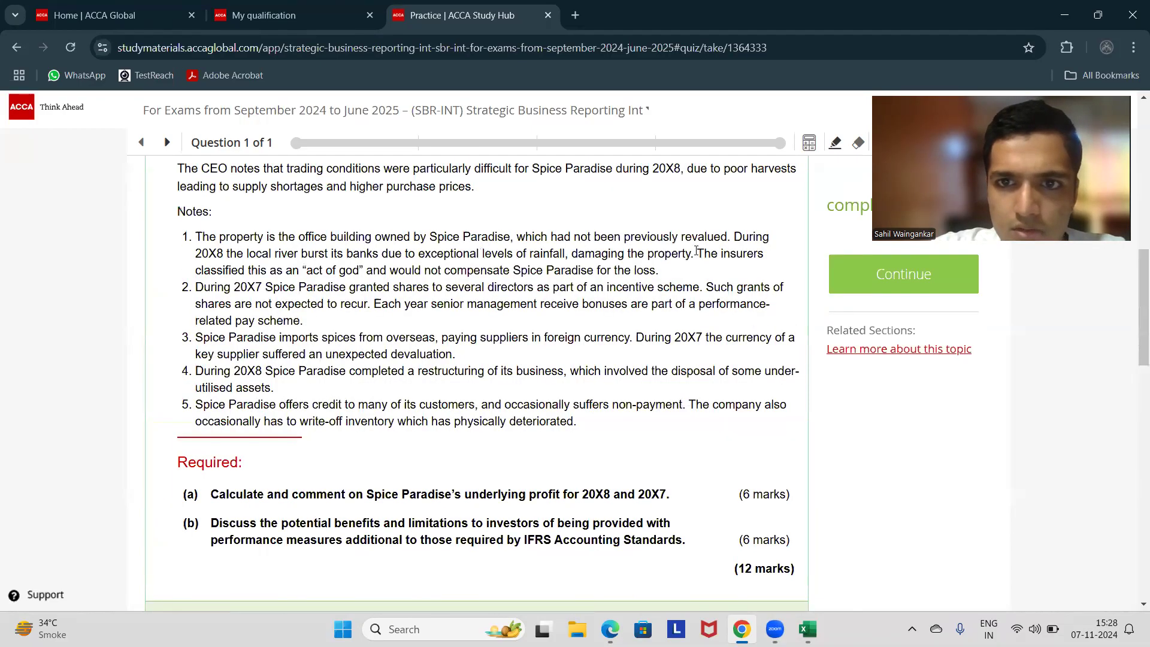
{"action": "scroll", "coordinate": [695, 256], "scroll_direction": "down", "scroll_amount": 5}
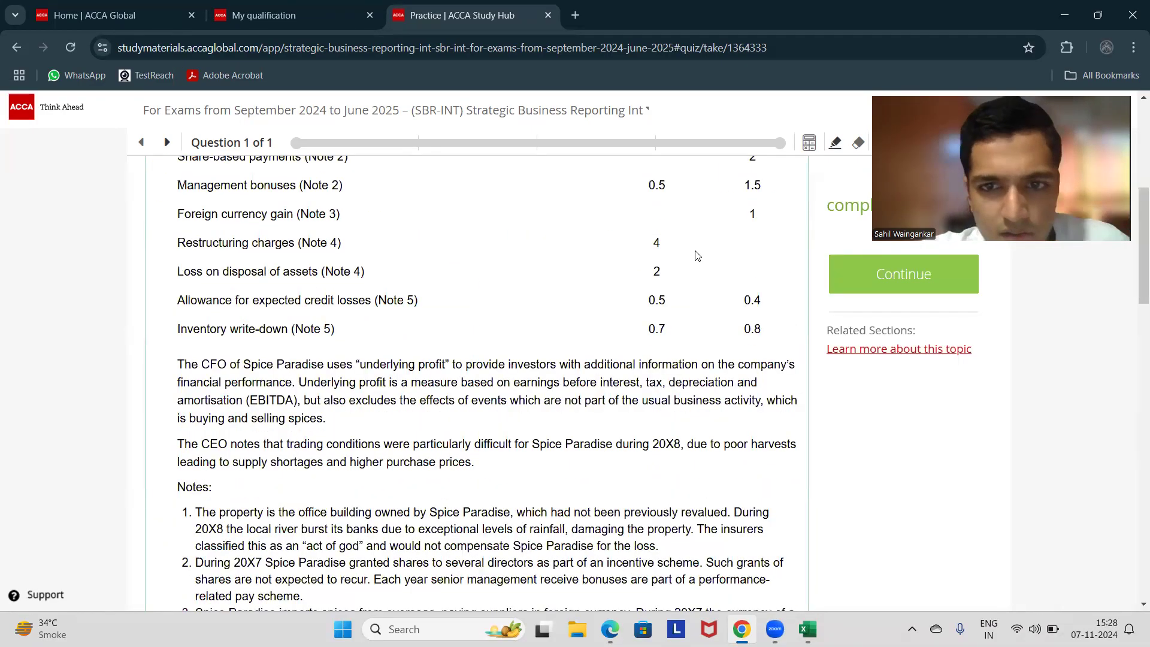
{"action": "scroll", "coordinate": [696, 256], "scroll_direction": "down", "scroll_amount": 3}
{"action": "scroll", "coordinate": [755, 385], "scroll_direction": "up", "scroll_amount": 8}
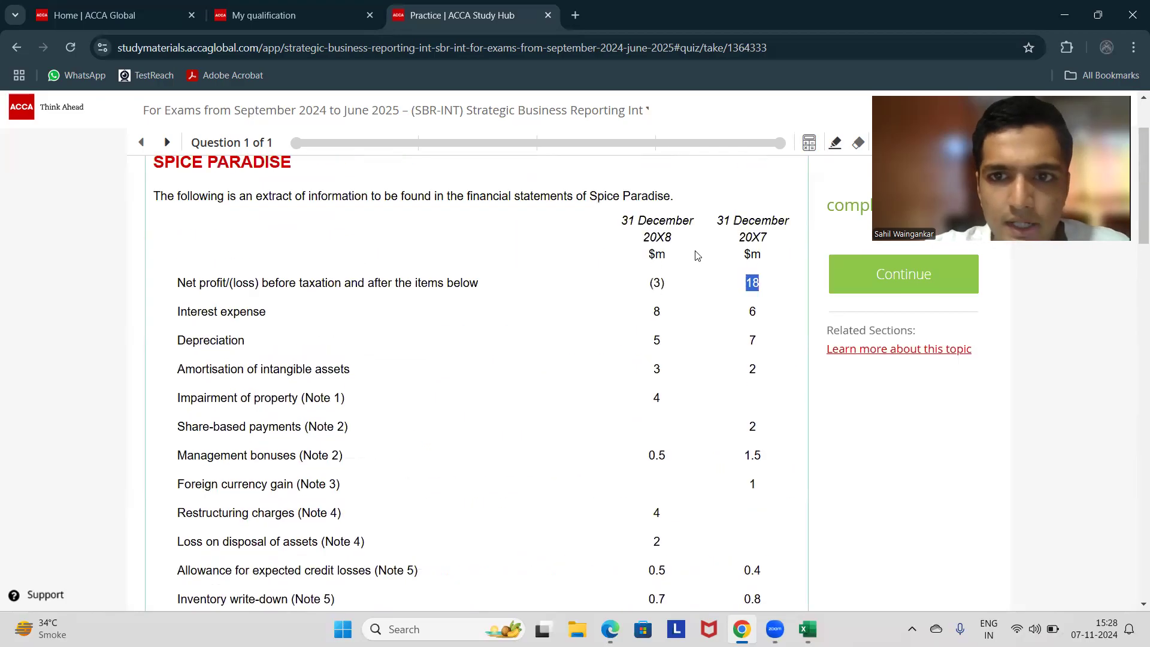
{"action": "scroll", "coordinate": [756, 386], "scroll_direction": "down", "scroll_amount": 6}
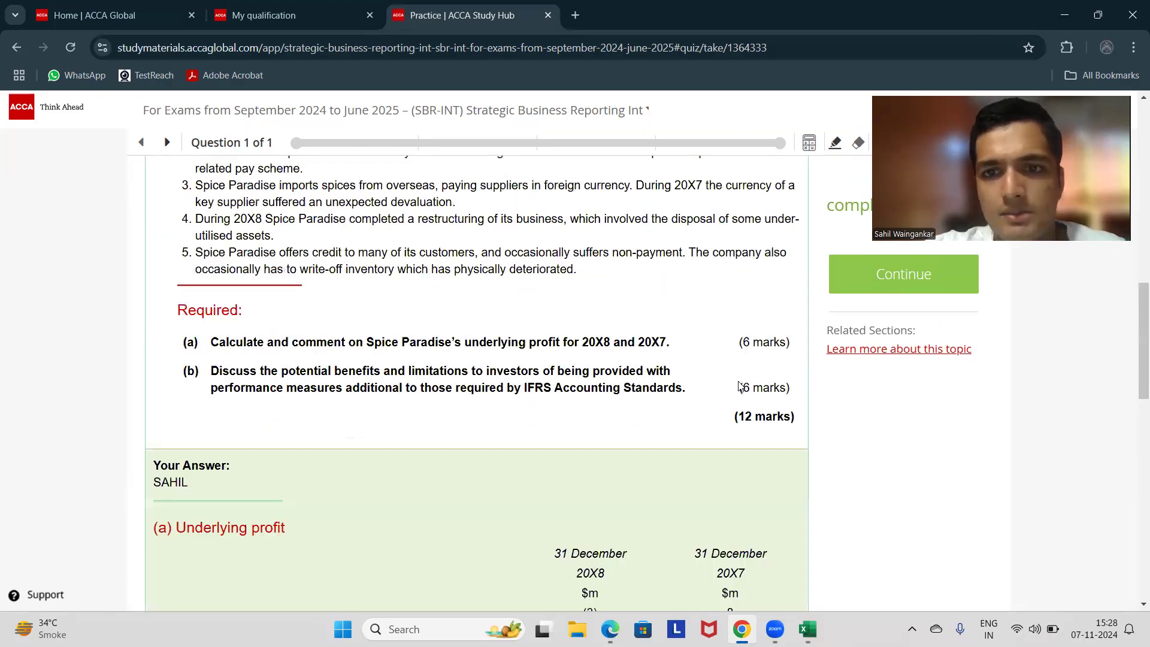
{"action": "scroll", "coordinate": [736, 382], "scroll_direction": "down", "scroll_amount": 6}
Step: Switch to Excel and set the 2017 net profit in I6 to 8
{"action": "key", "text": "alt+Tab"}
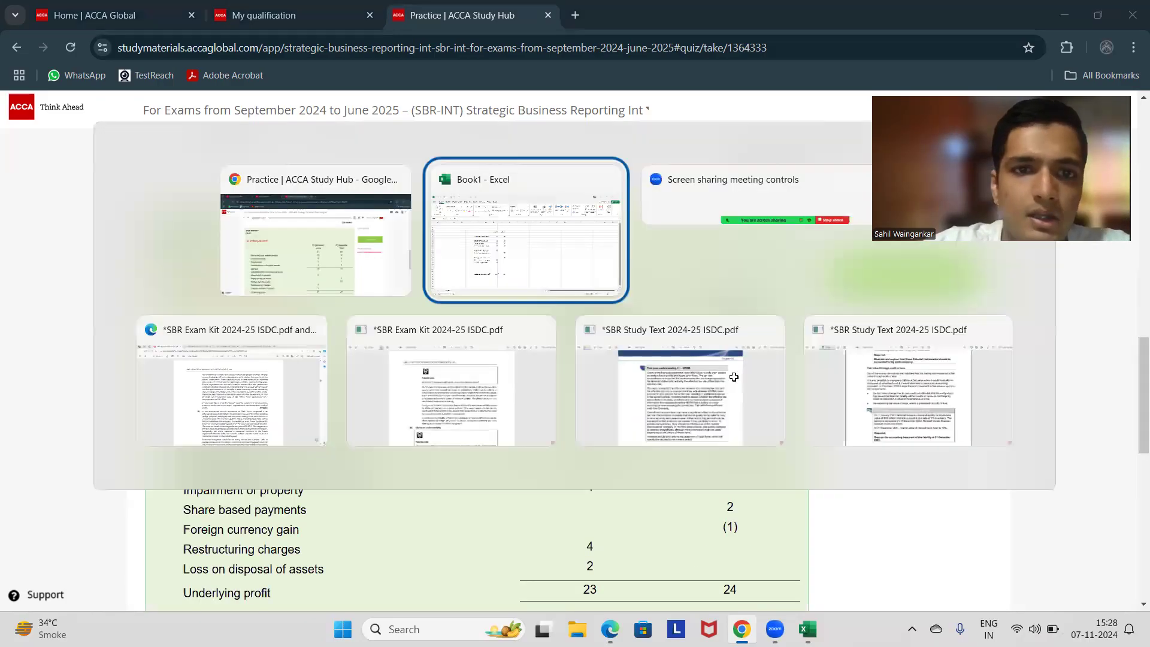
{"action": "left_click", "coordinate": [433, 268]}
{"action": "left_click", "coordinate": [435, 259]}
{"action": "type", "text": "8"}
{"action": "key", "text": "Return"}
Step: Compare the underlying profit totals in Excel with the browser's model answer and examine how the answer lays out EBITDA and the adjustments
{"action": "key", "text": "alt+Tab"}
{"action": "scroll", "coordinate": [563, 422], "scroll_direction": "down", "scroll_amount": 1}
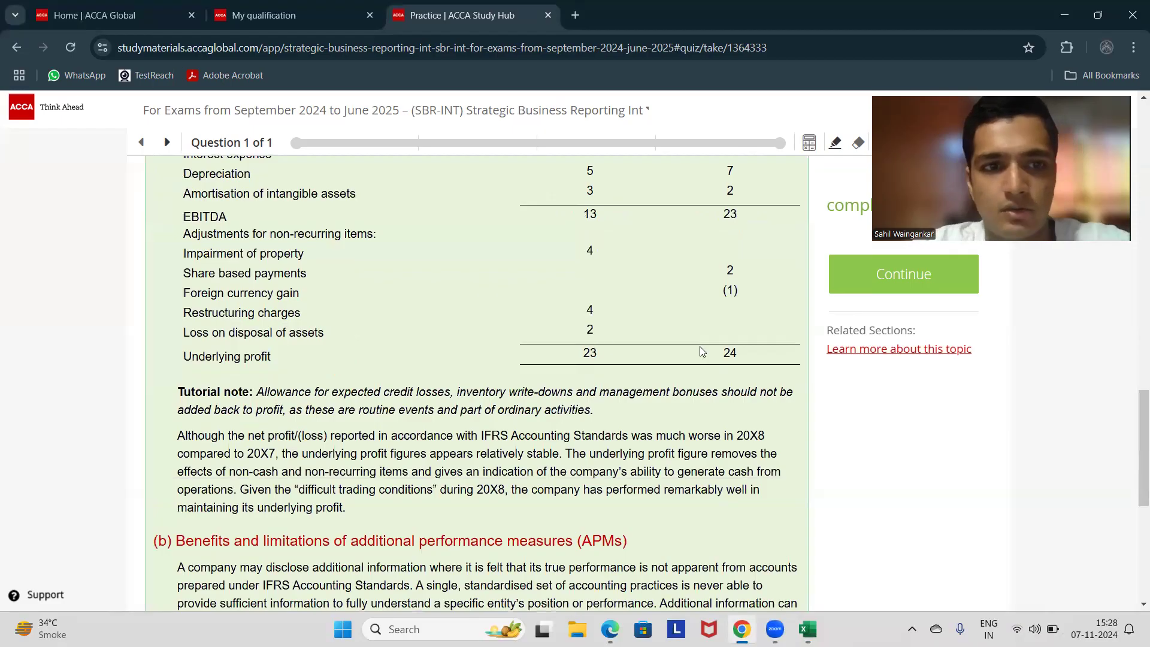
{"action": "key", "text": "alt+Tab"}
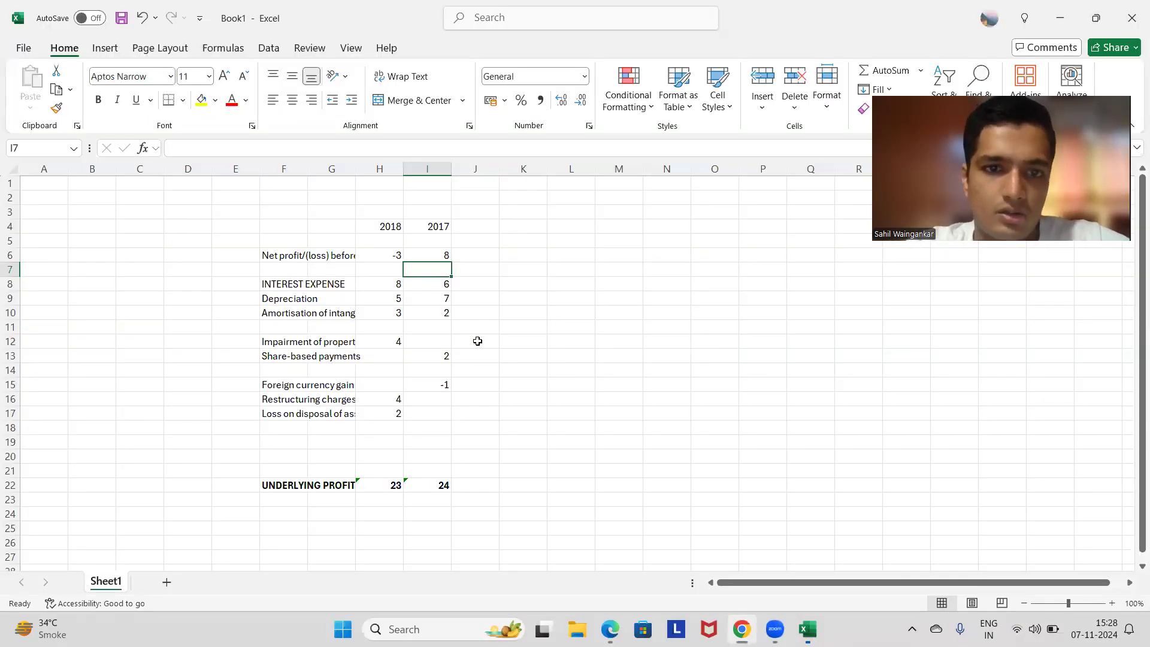
{"action": "key", "text": "alt+Tab"}
{"action": "key", "text": "alt+Tab"}
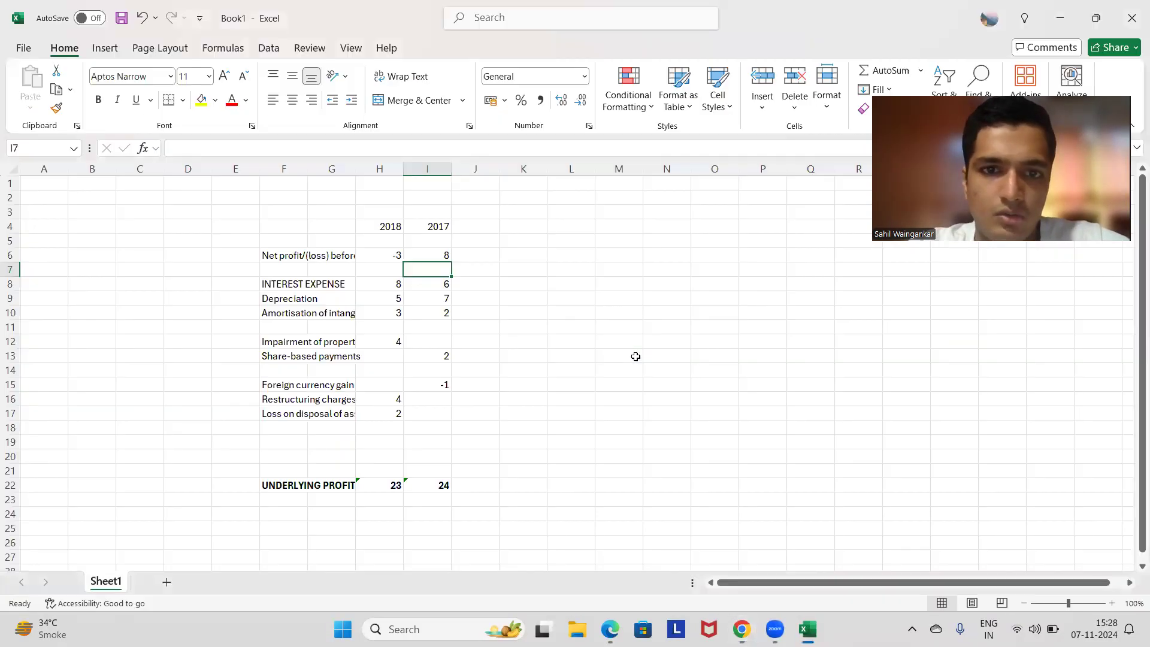
{"action": "key", "text": "alt+Tab"}
{"action": "key", "text": "alt+Tab"}
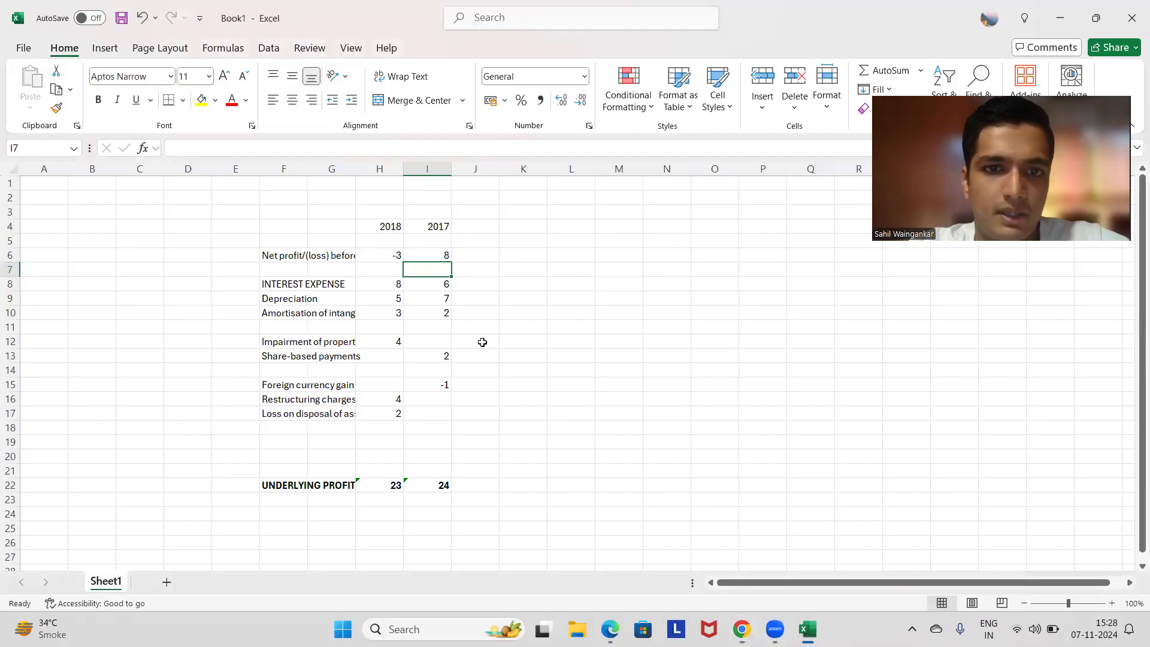
{"action": "key", "text": "alt+Tab"}
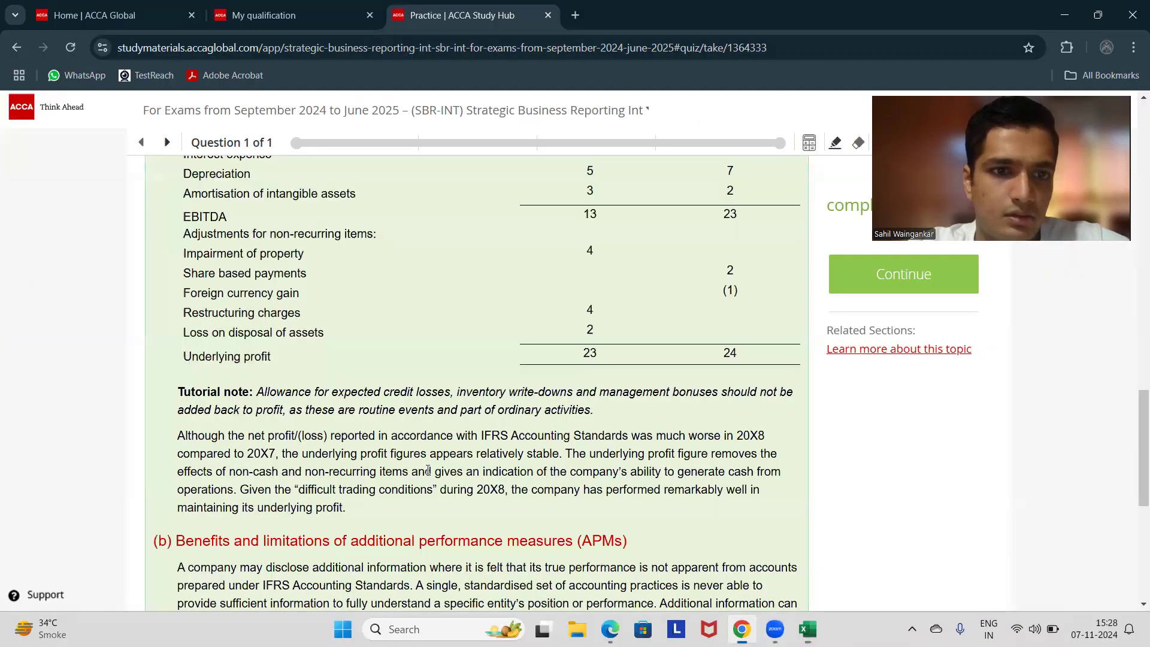
{"action": "scroll", "coordinate": [428, 471], "scroll_direction": "down", "scroll_amount": 2}
{"action": "scroll", "coordinate": [427, 471], "scroll_direction": "up", "scroll_amount": 2}
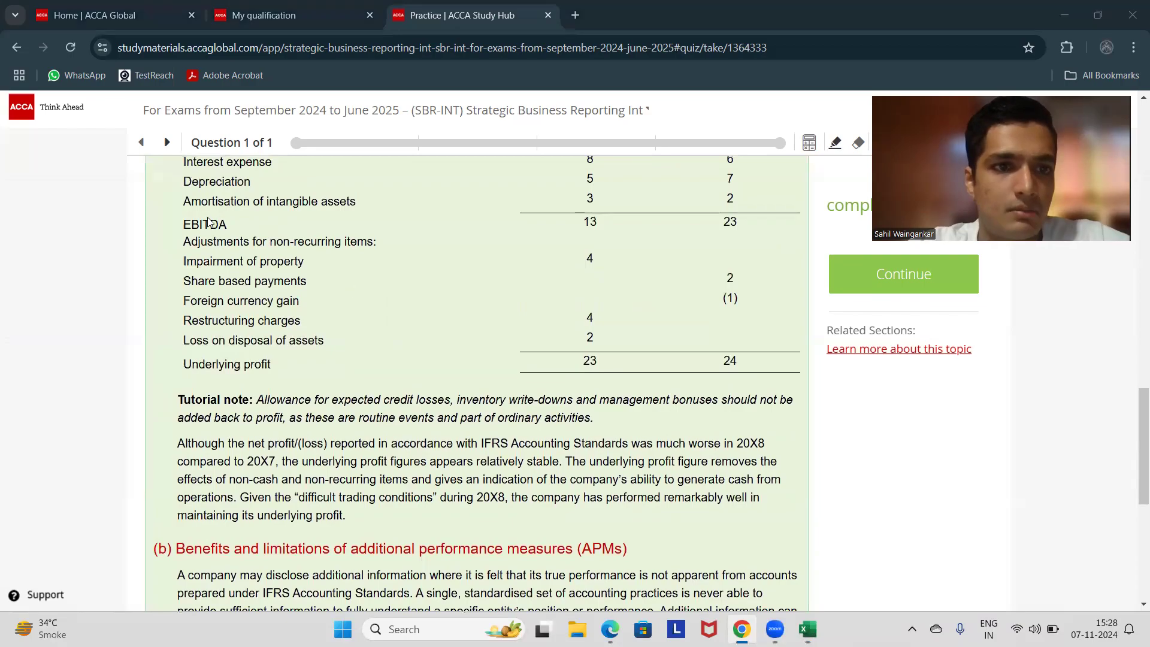
Step: Take "( EBITA )" out of the underlying profit label in F22 and put it in F11 of the Excel schedule
{"action": "key", "text": "alt+Tab"}
{"action": "left_click", "coordinate": [294, 405]}
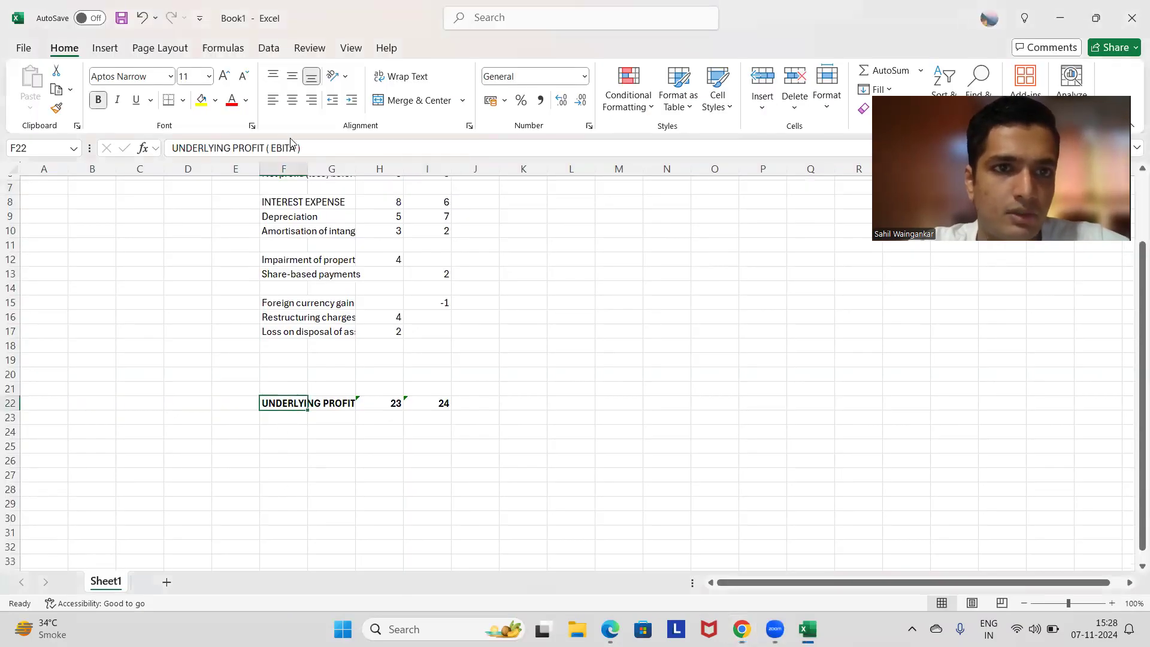
{"action": "left_click_drag", "start_coordinate": [302, 148], "coordinate": [271, 145]}
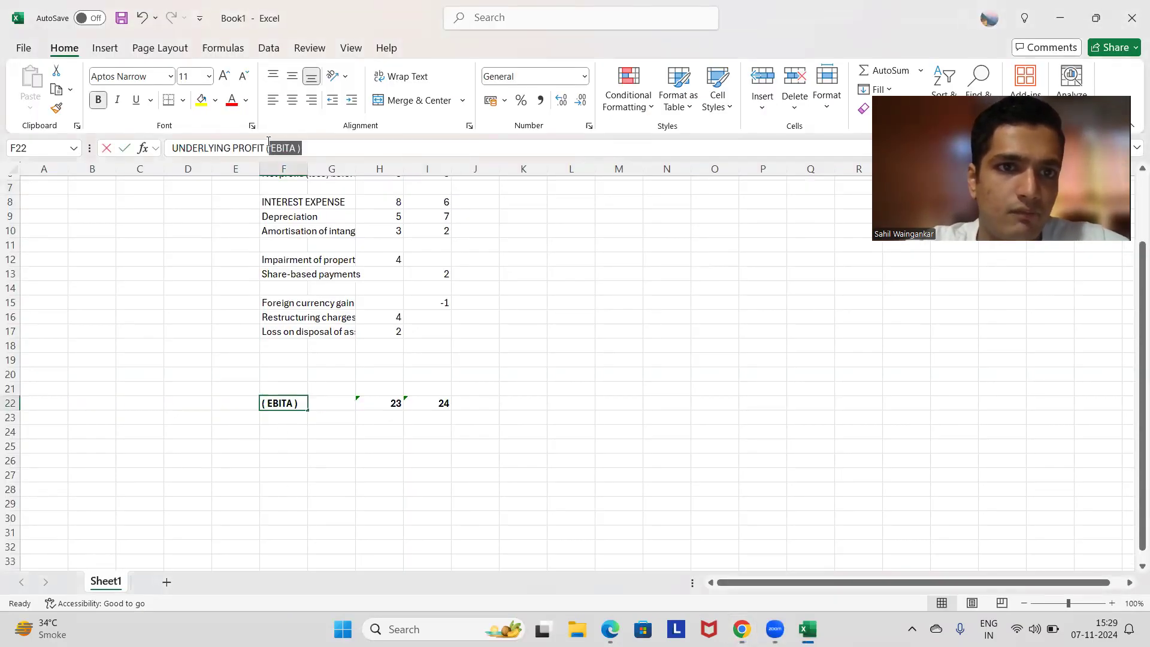
{"action": "key", "text": "BackSpace"}
{"action": "left_click", "coordinate": [283, 247]}
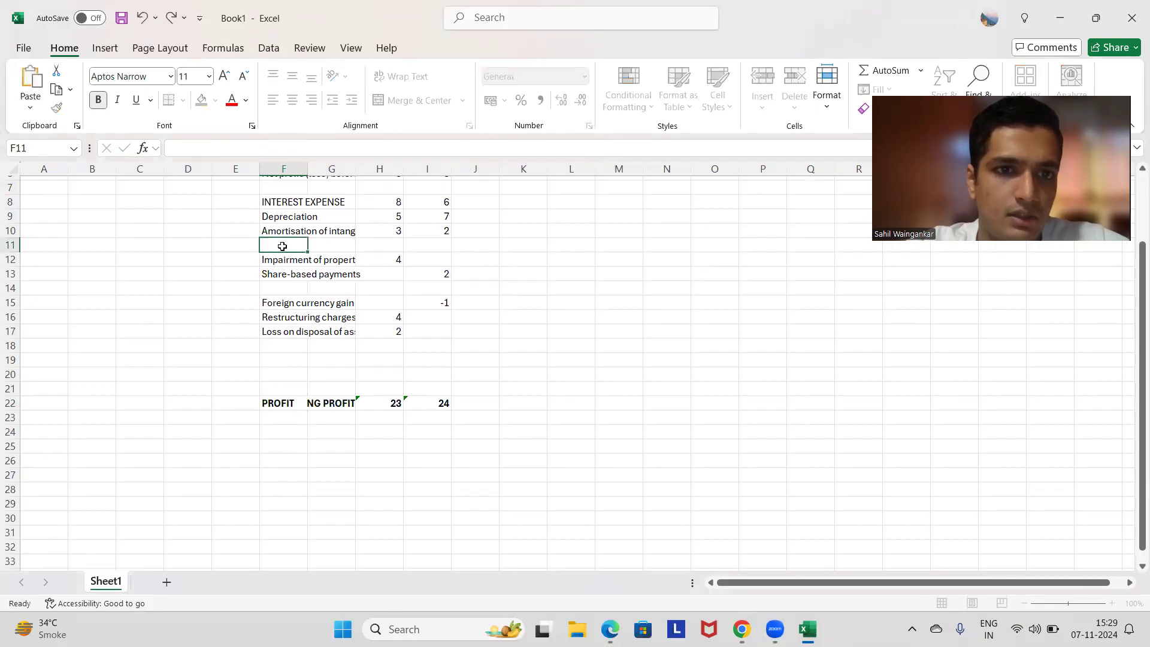
{"action": "type", "text": "( EBITA )"}
Step: Move the adjustments and underlying profit block F12:I22 down two rows so it starts at F14
{"action": "left_click_drag", "start_coordinate": [276, 260], "coordinate": [427, 399]}
{"action": "key", "text": "ctrl+c"}
{"action": "left_click", "coordinate": [291, 290]}
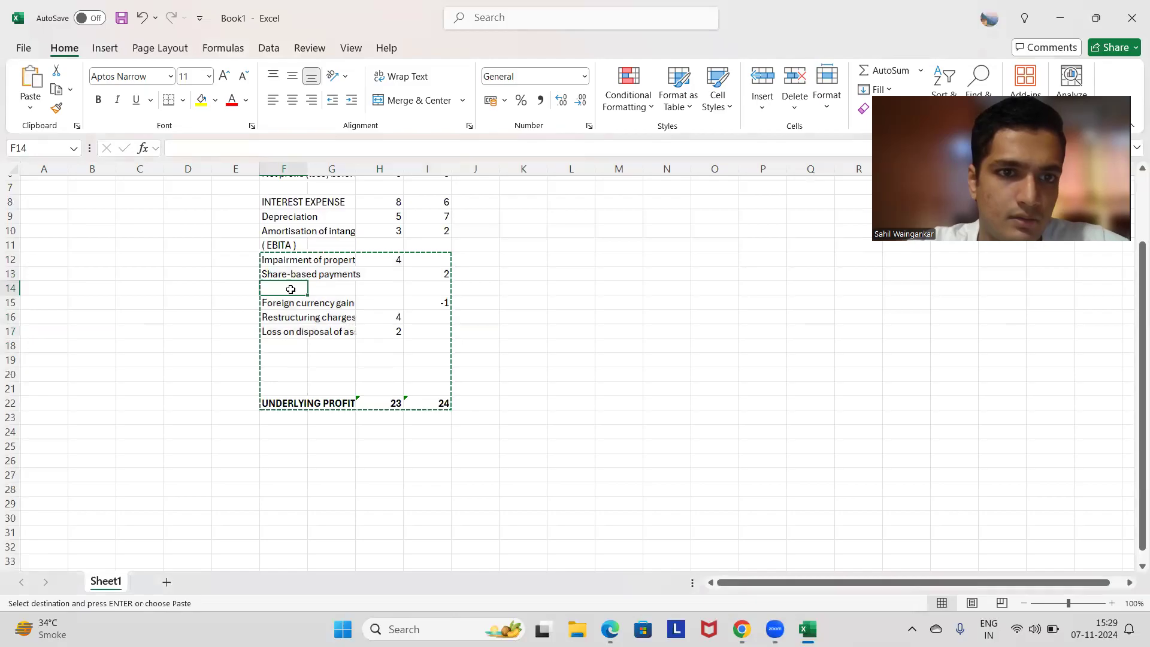
{"action": "key", "text": "ctrl+v"}
Step: Move the label from F11 to F12 and reword it as EBITDA, checking the term against the model answer in the browser
{"action": "left_click", "coordinate": [283, 245]}
{"action": "key", "text": "ctrl+x"}
{"action": "left_click", "coordinate": [283, 262]}
{"action": "key", "text": "ctrl+v"}
{"action": "key", "text": "BackSpace"}
{"action": "type", "text": "EBITA"}
{"action": "key", "text": "alt+Tab"}
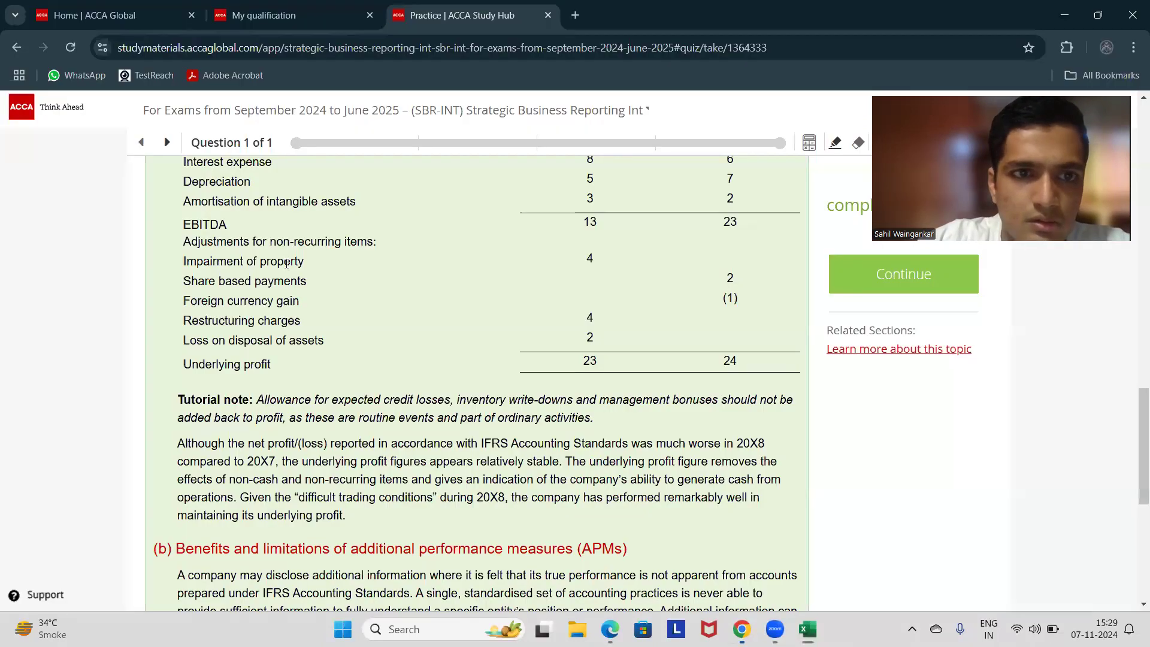
{"action": "key", "text": "alt+Tab"}
{"action": "double_click", "coordinate": [286, 262]}
{"action": "type", "text": "D"}
Step: Highlight the empty EBITDA cells H12:I12 in yellow in the Excel schedule
{"action": "key", "text": "Tab"}
{"action": "key", "text": "Tab"}
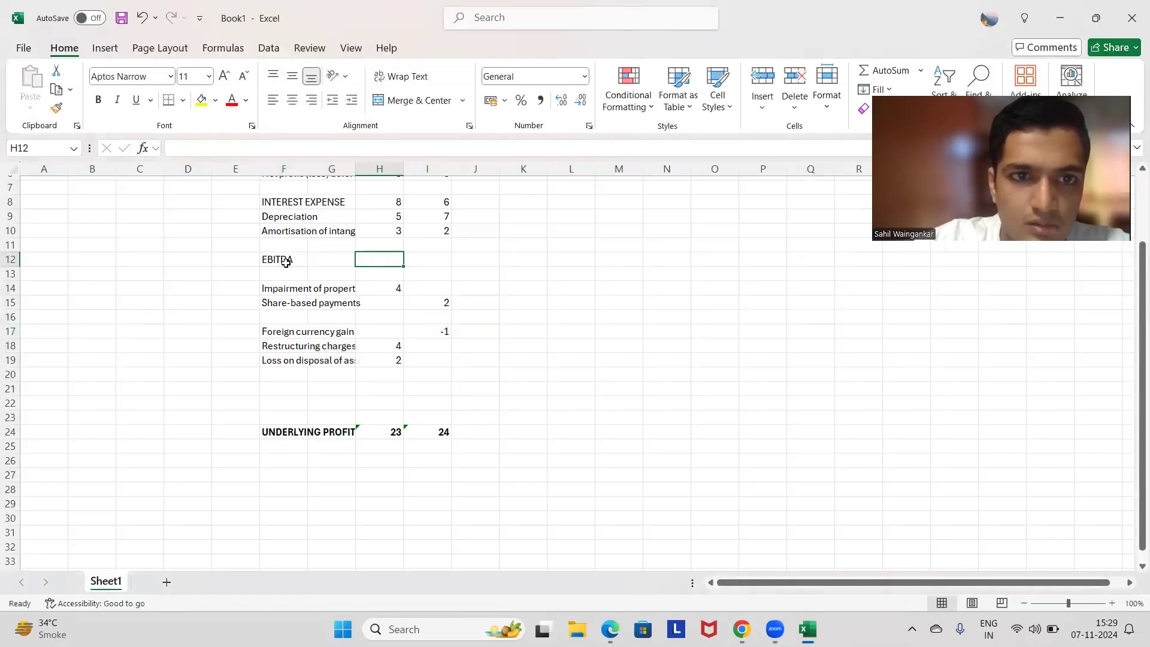
{"action": "type", "text": "="}
{"action": "scroll", "coordinate": [286, 262], "scroll_direction": "up", "scroll_amount": 2}
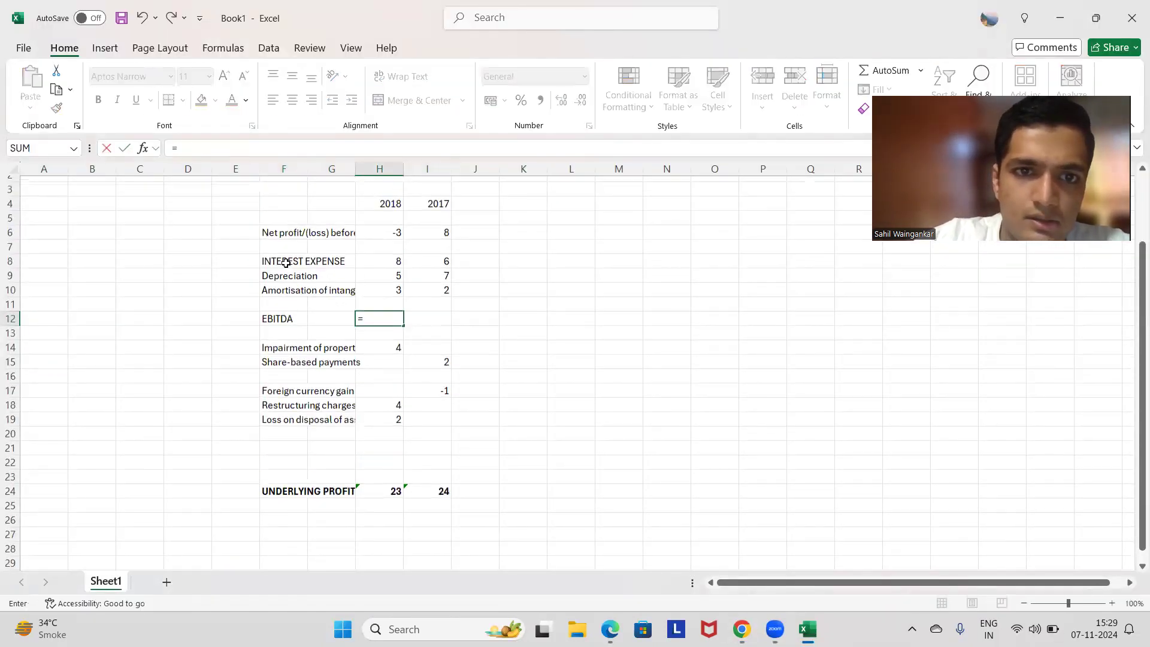
{"action": "key", "text": "Escape"}
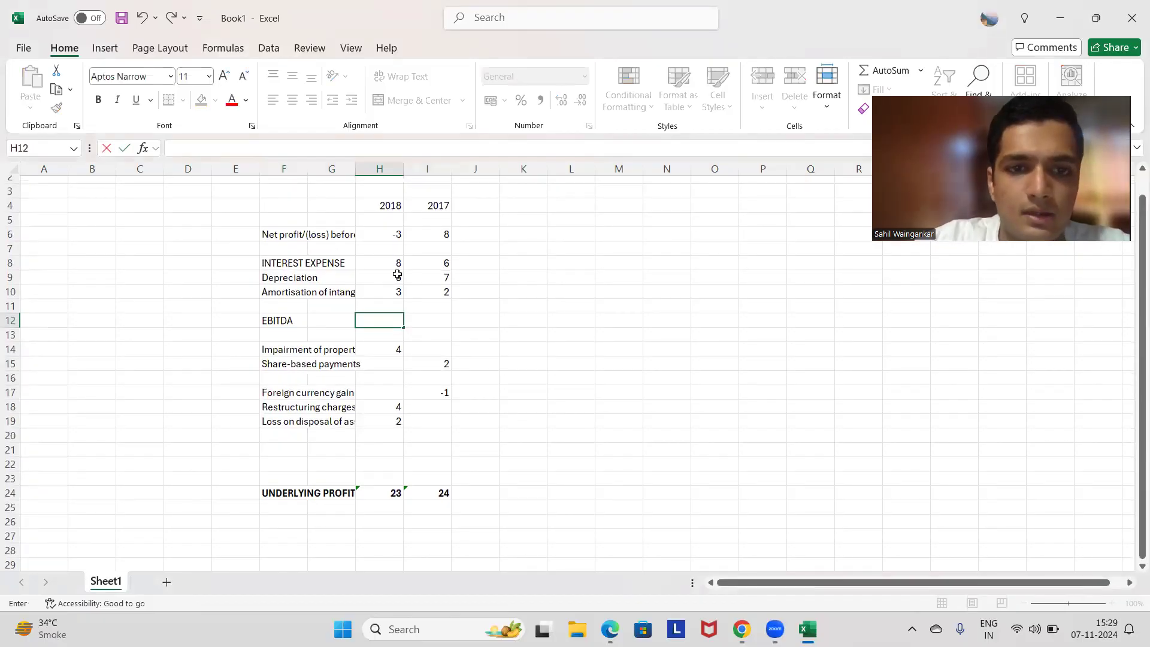
{"action": "key", "text": "shift+Right"}
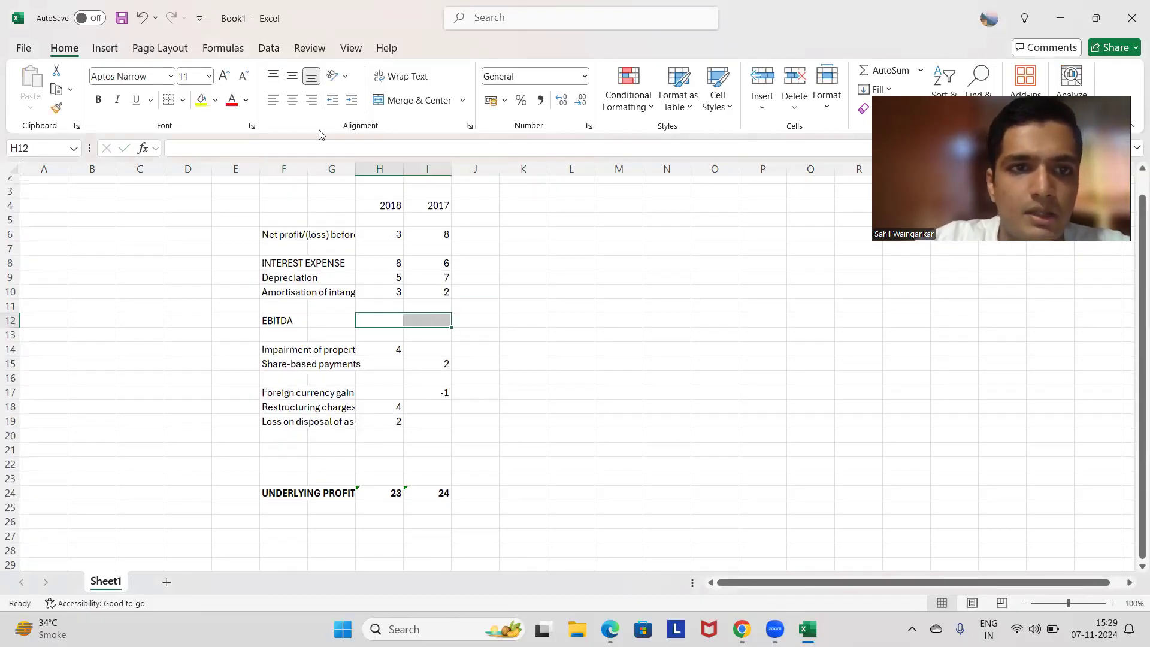
{"action": "left_click", "coordinate": [202, 99]}
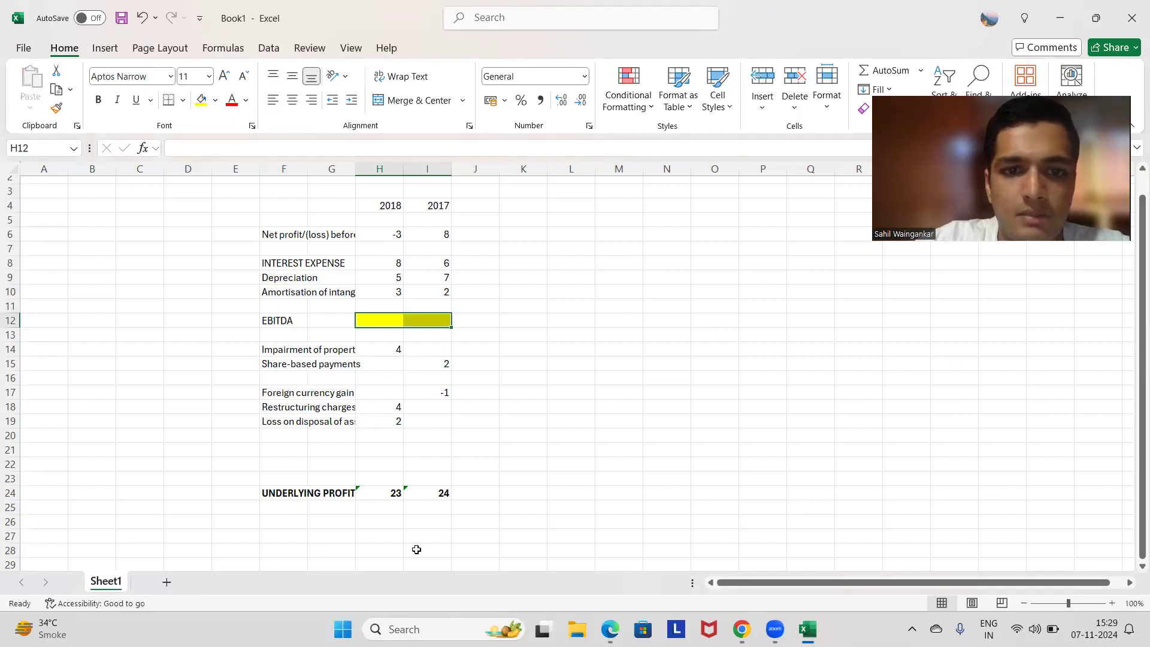
Step: Inspect which cell range the underlying profit formula in H24 adds up
{"action": "left_click", "coordinate": [383, 492]}
{"action": "left_click", "coordinate": [326, 143]}
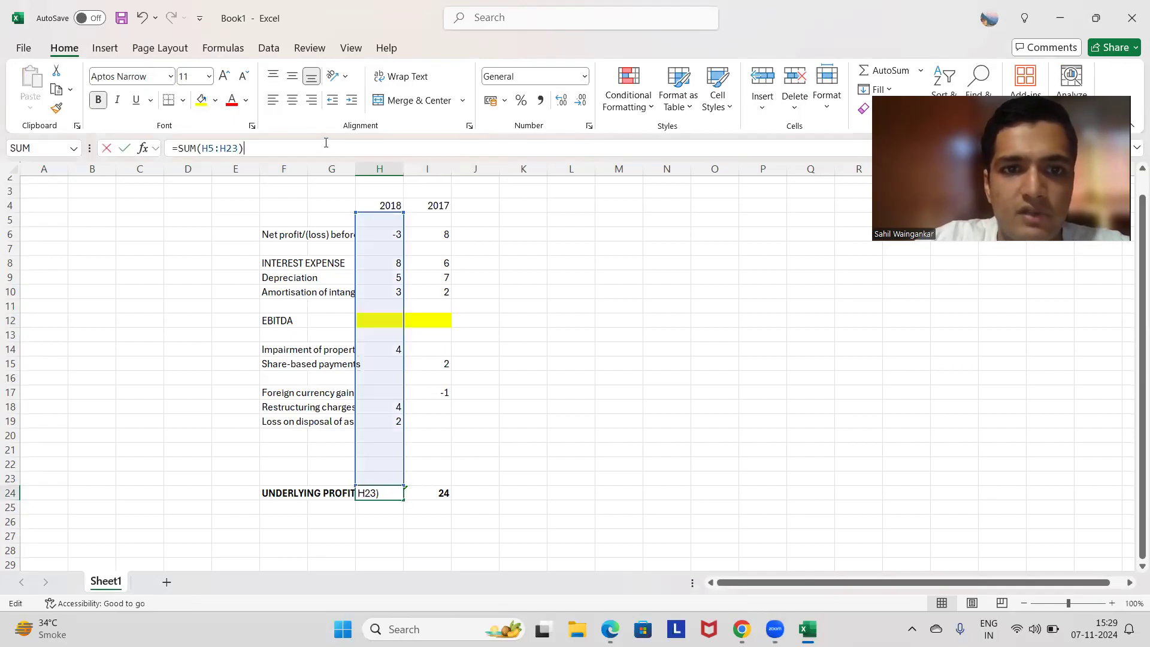
{"action": "left_click", "coordinate": [611, 353]}
Step: Switch to the browser and review the model answer's commentary, then reread the Spice Paradise figures, EBITDA definition, notes and requirements
{"action": "key", "text": "alt+Tab"}
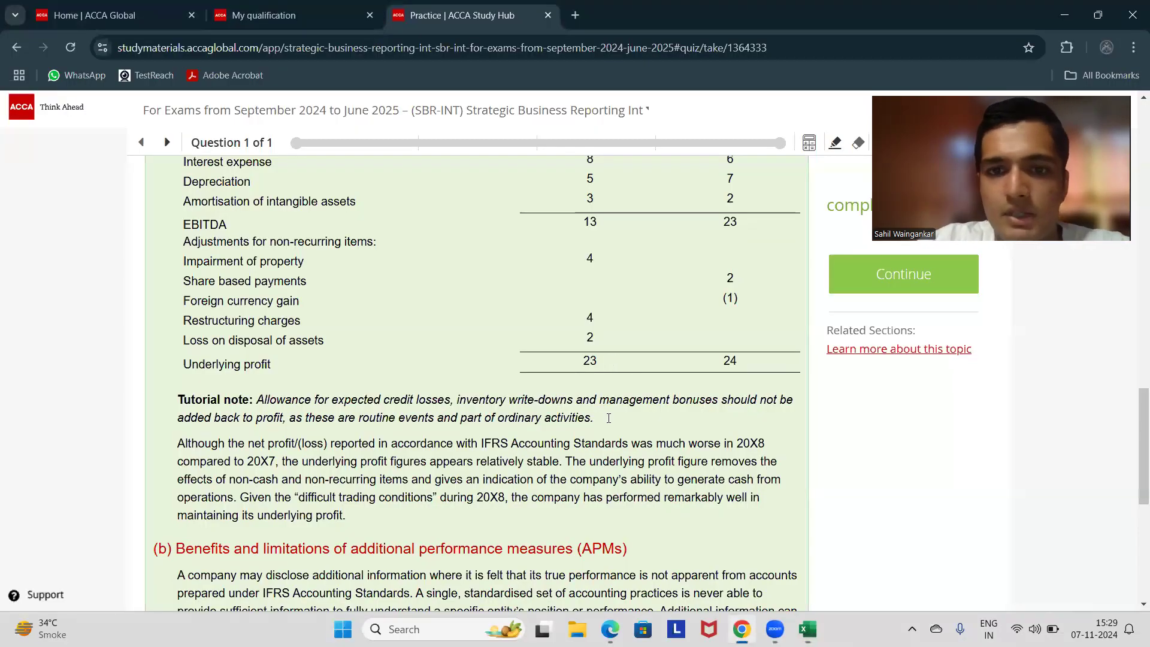
{"action": "scroll", "coordinate": [609, 417], "scroll_direction": "down", "scroll_amount": 3}
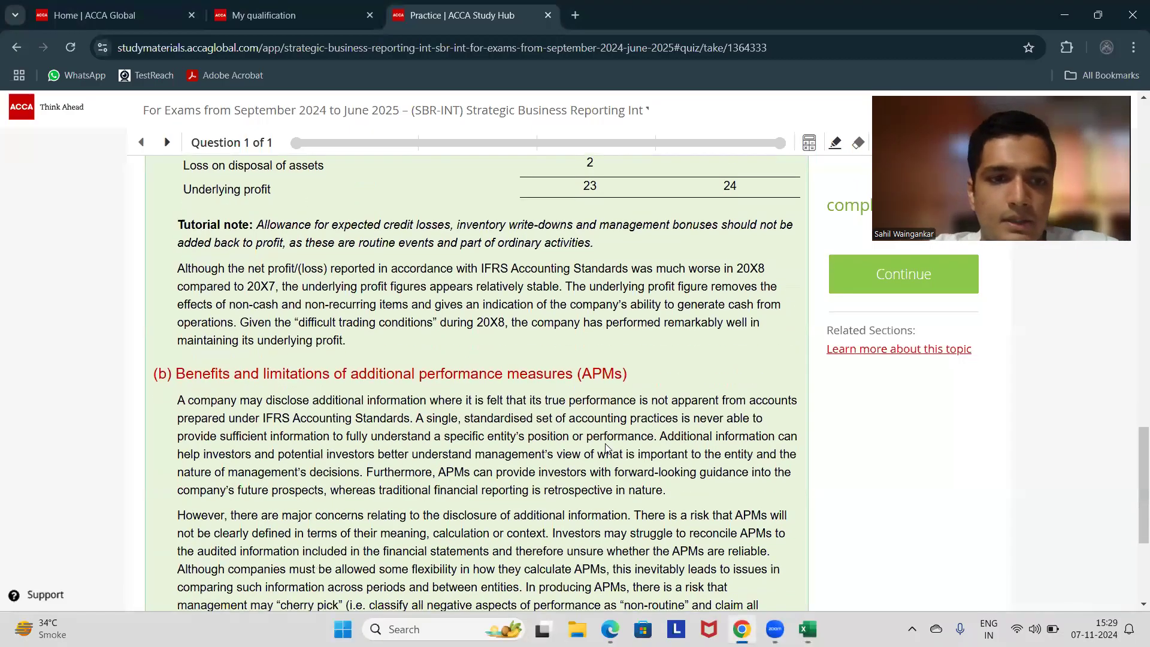
{"action": "scroll", "coordinate": [606, 448], "scroll_direction": "up", "scroll_amount": 10}
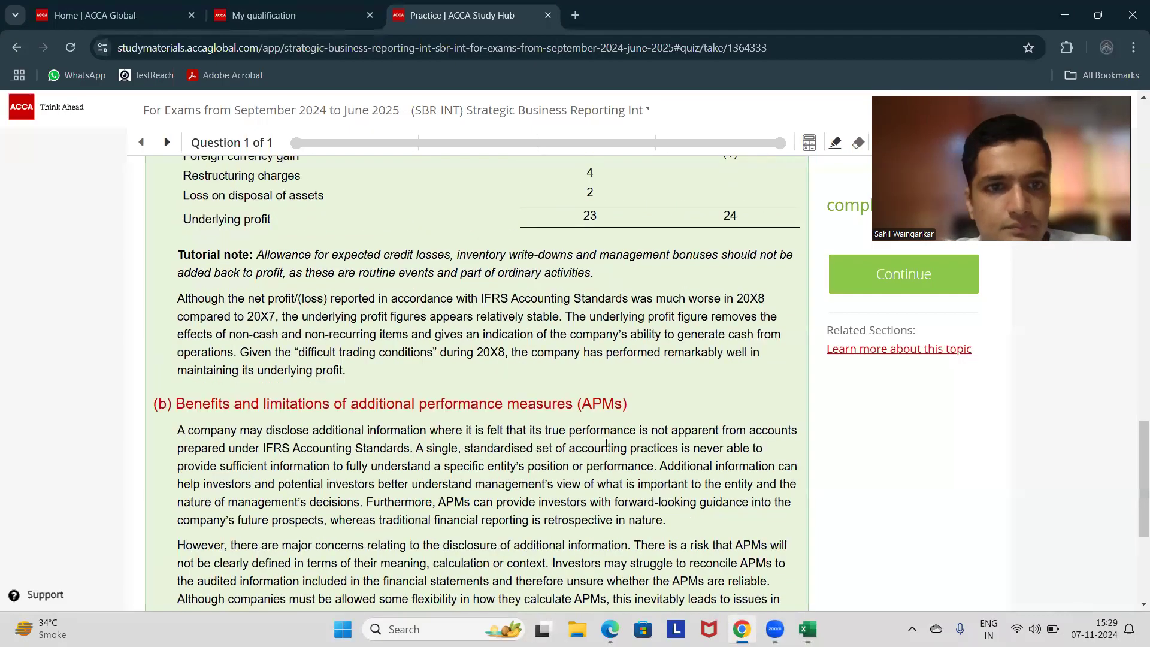
{"action": "scroll", "coordinate": [605, 448], "scroll_direction": "up", "scroll_amount": 5}
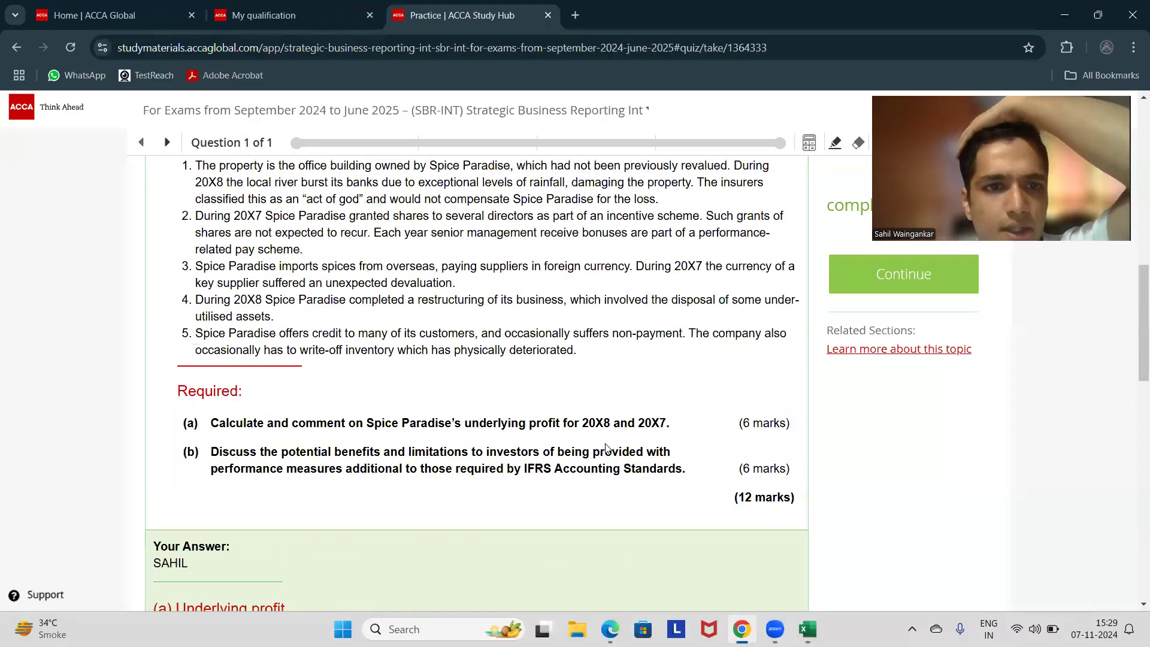
{"action": "scroll", "coordinate": [605, 448], "scroll_direction": "down", "scroll_amount": 3}
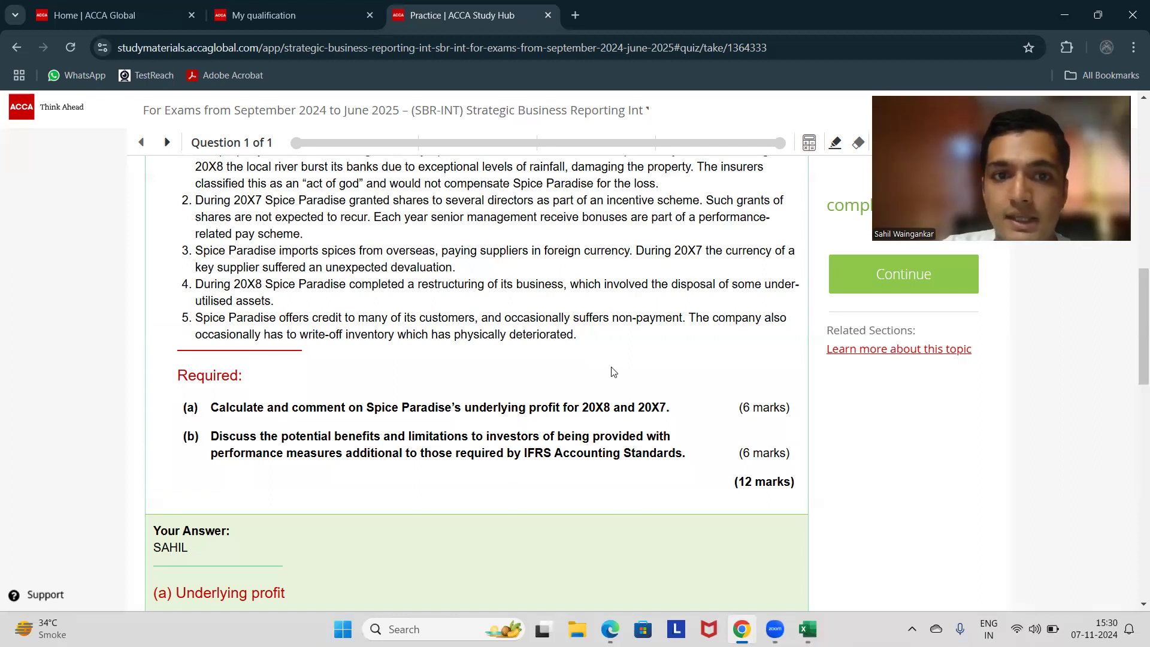
{"action": "scroll", "coordinate": [613, 372], "scroll_direction": "up", "scroll_amount": 6}
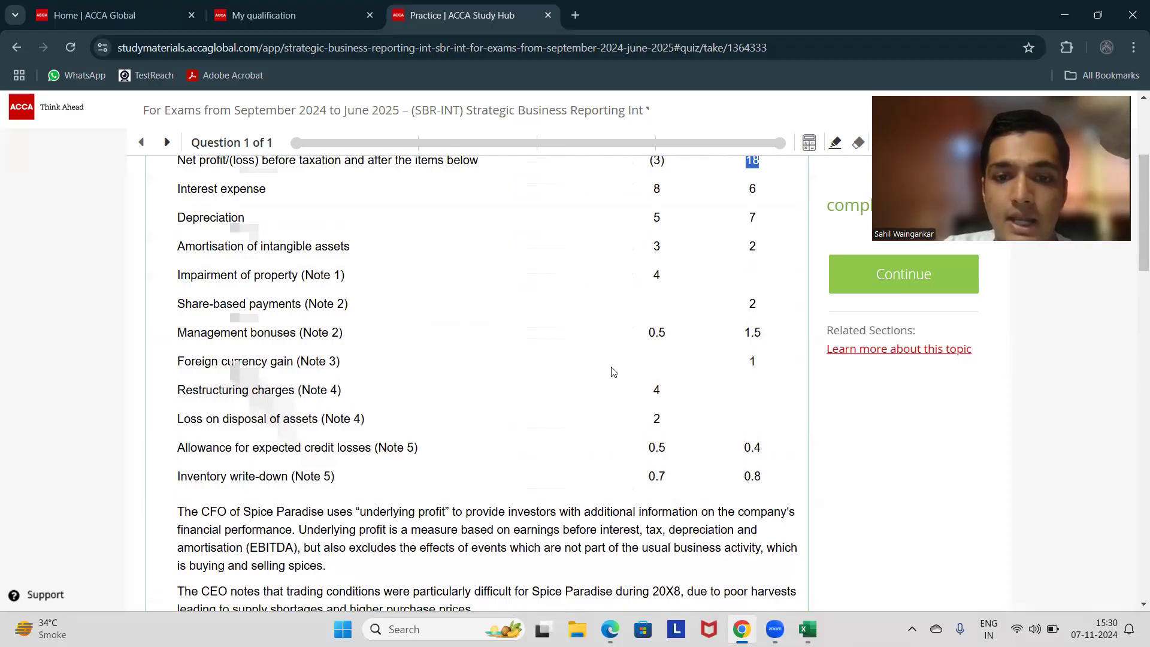
{"action": "scroll", "coordinate": [613, 372], "scroll_direction": "down", "scroll_amount": 7}
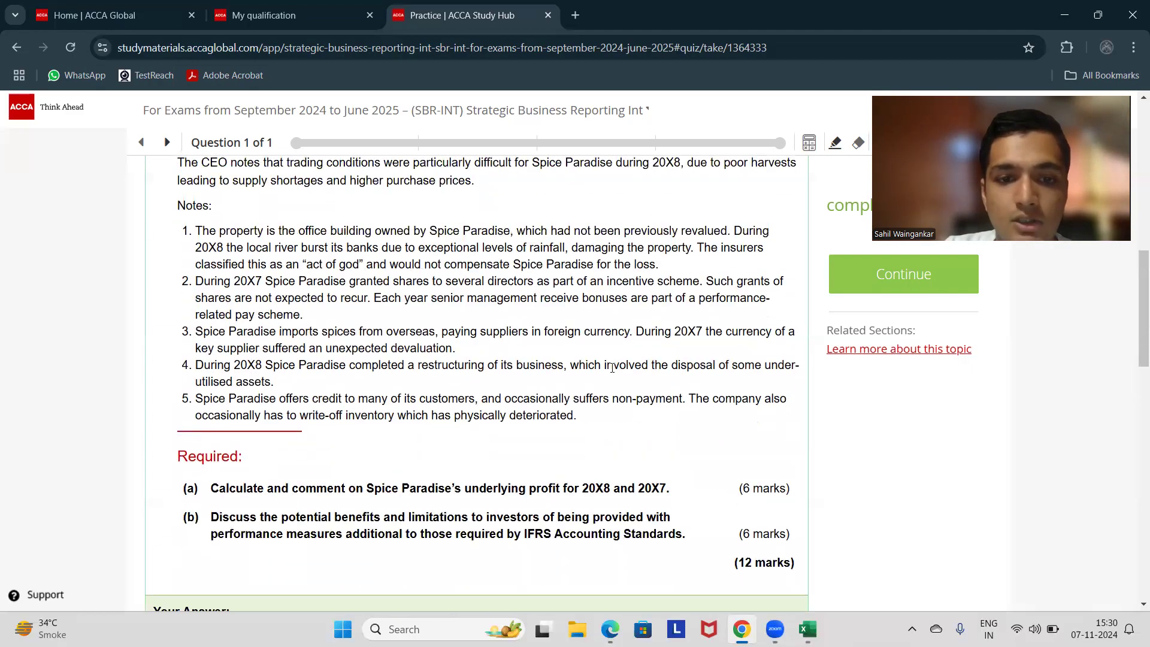
{"action": "scroll", "coordinate": [613, 367], "scroll_direction": "up", "scroll_amount": 8}
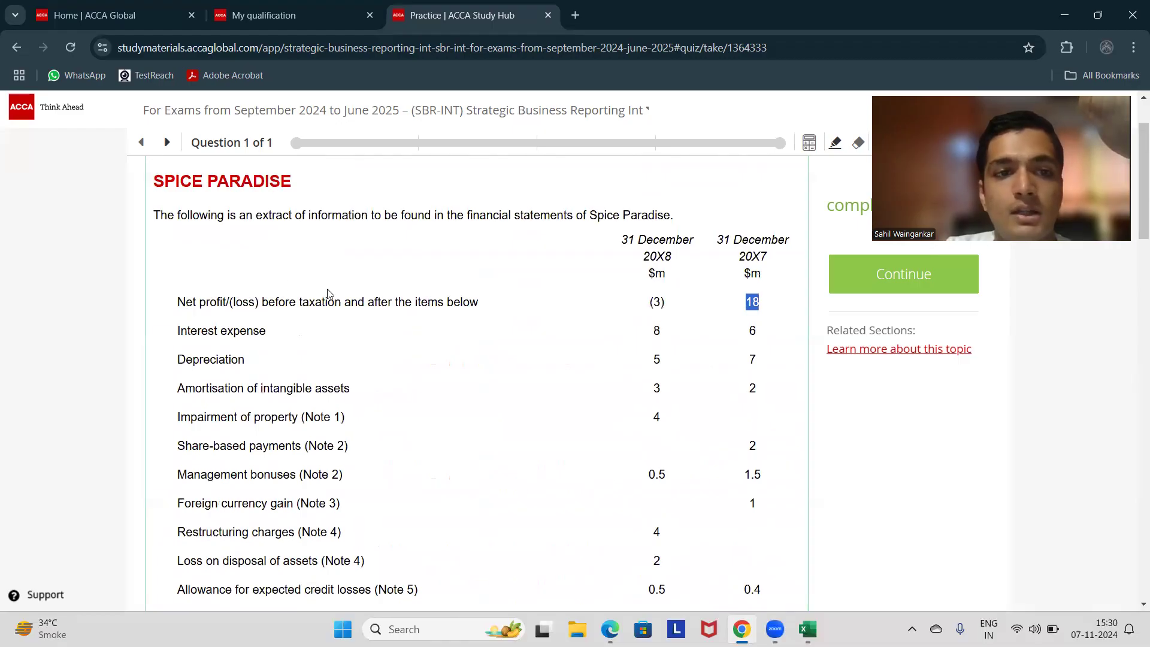
{"action": "left_click_drag", "start_coordinate": [191, 300], "coordinate": [485, 307]}
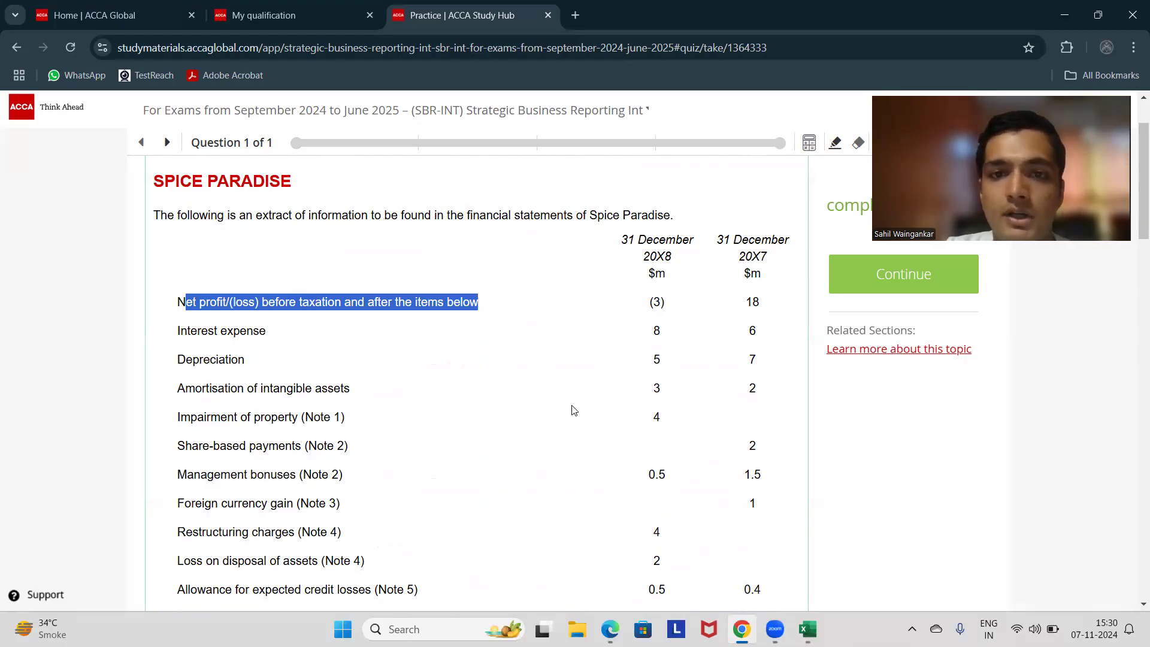
{"action": "scroll", "coordinate": [574, 410], "scroll_direction": "down", "scroll_amount": 7}
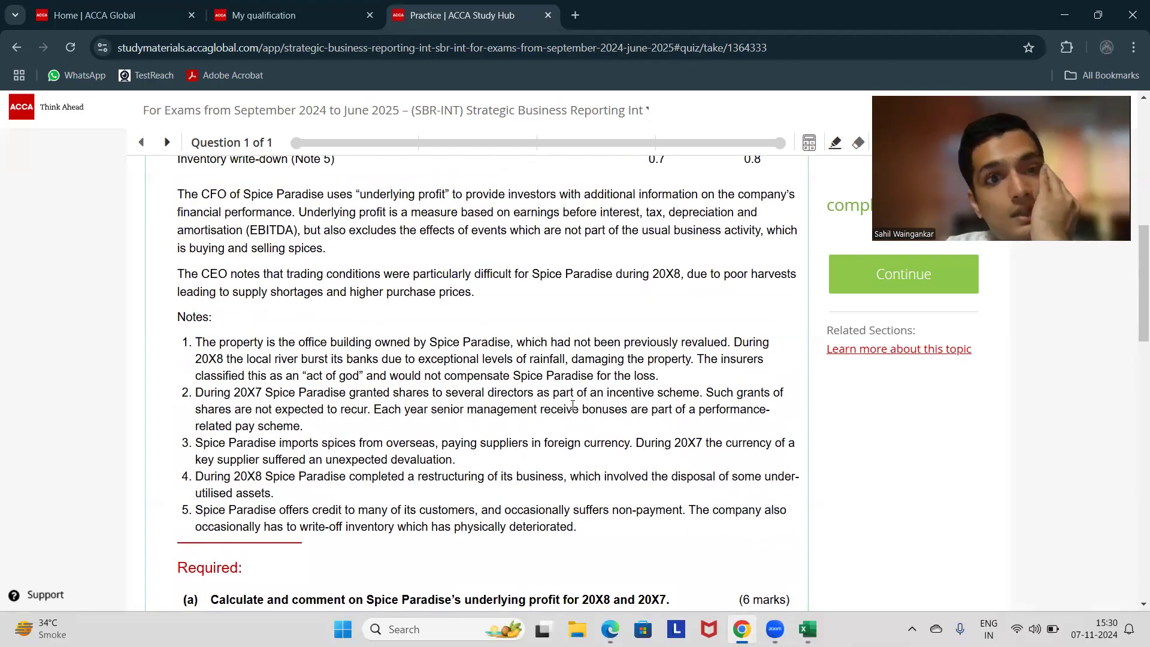
{"action": "scroll", "coordinate": [573, 406], "scroll_direction": "down", "scroll_amount": 2}
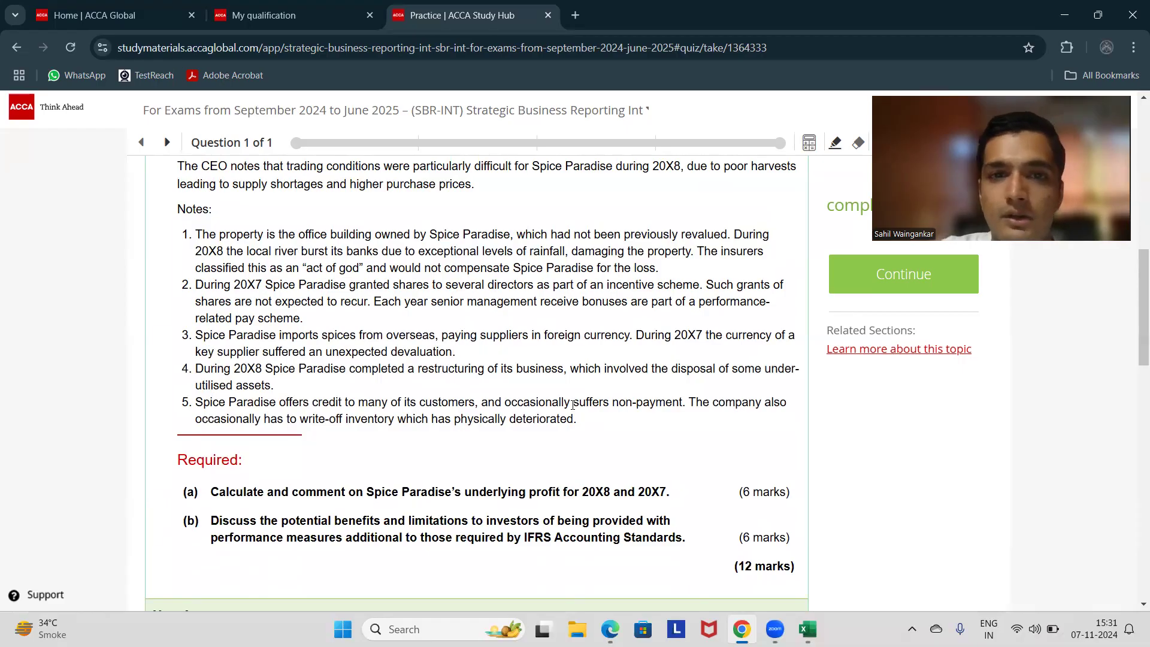
{"action": "scroll", "coordinate": [594, 476], "scroll_direction": "up", "scroll_amount": 2}
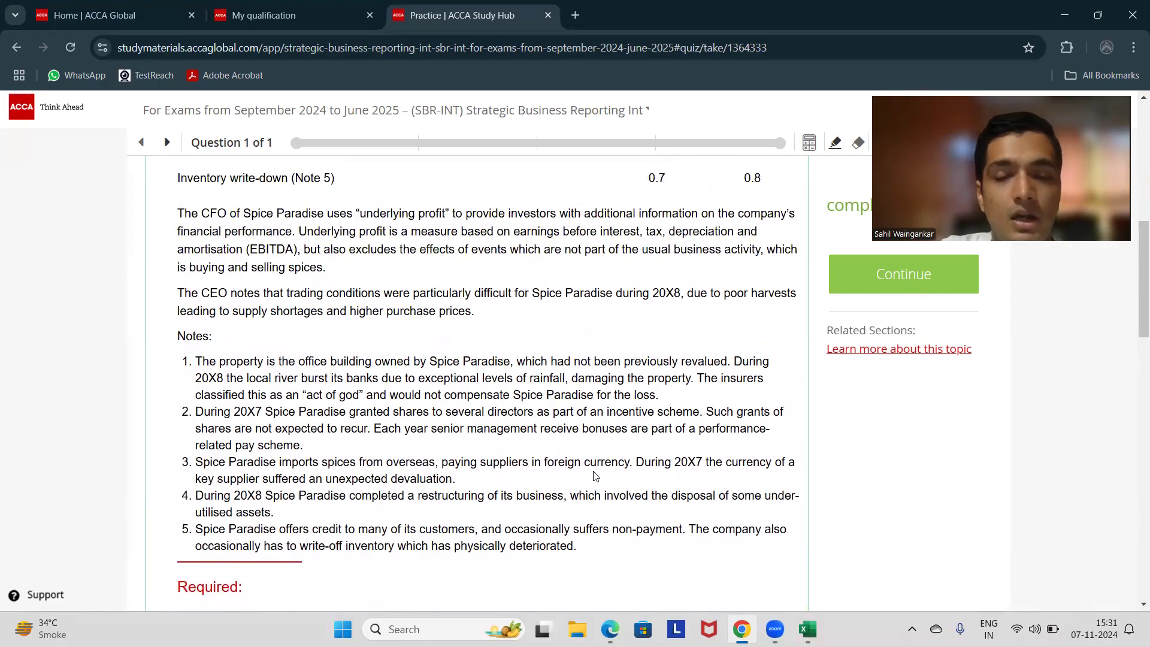